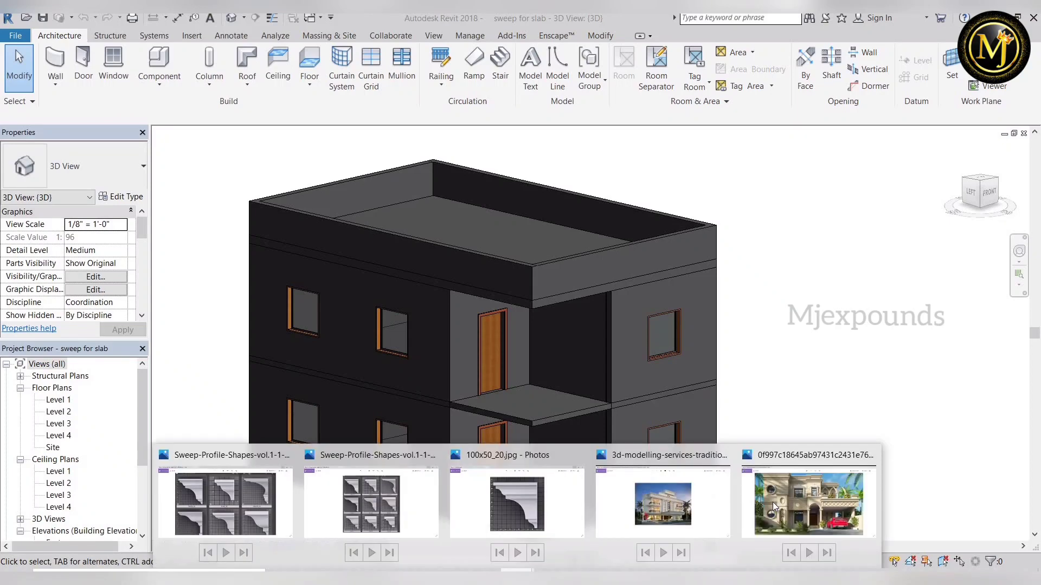
- Open the villa reference picture in Photos and examine the cornice mouldings along its slab and roof edges
click(781, 504)
scroll(347, 117, down, 4)
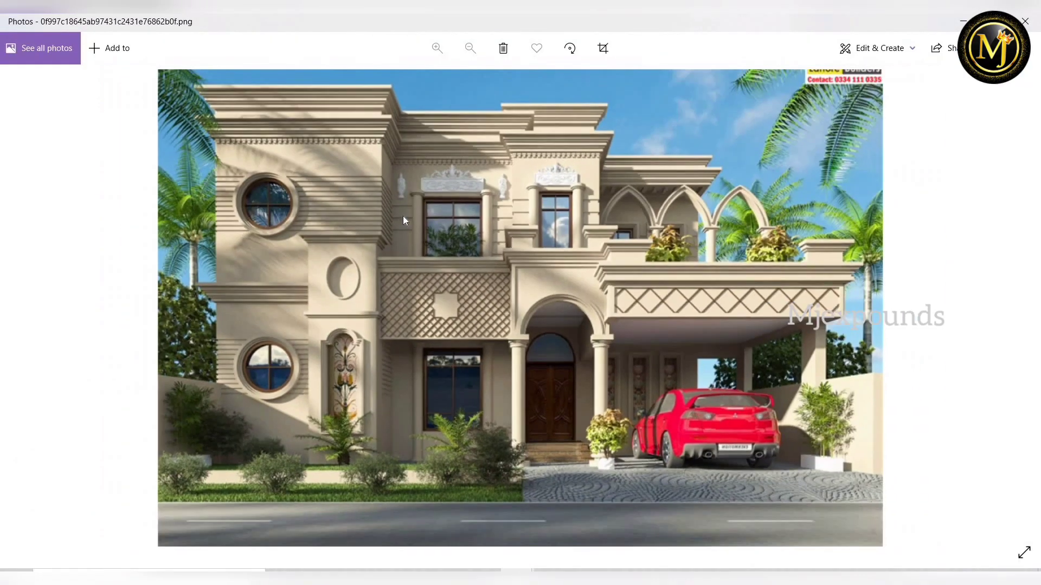
scroll(434, 319, up, 5)
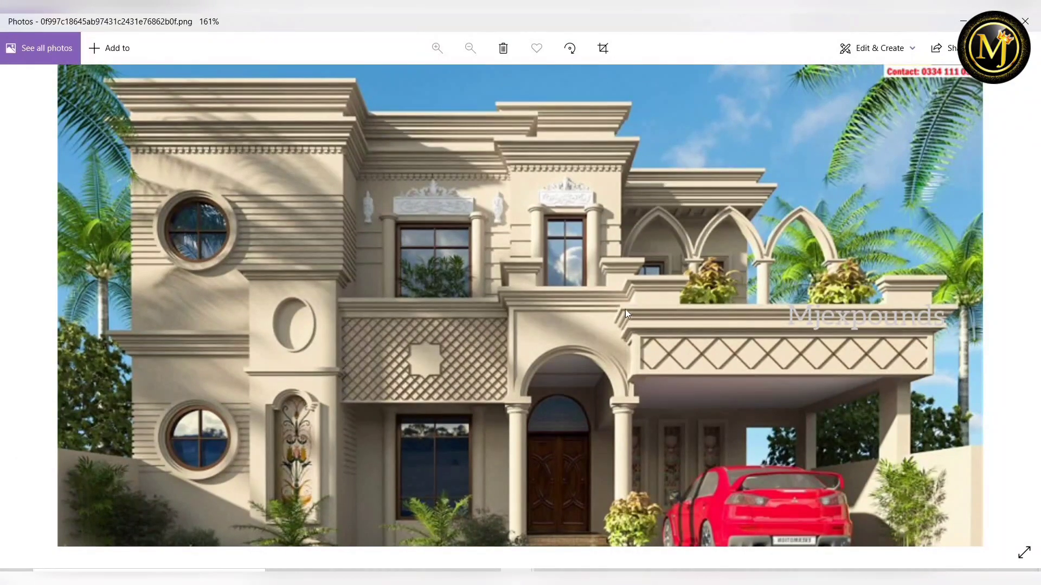
scroll(616, 313, up, 4)
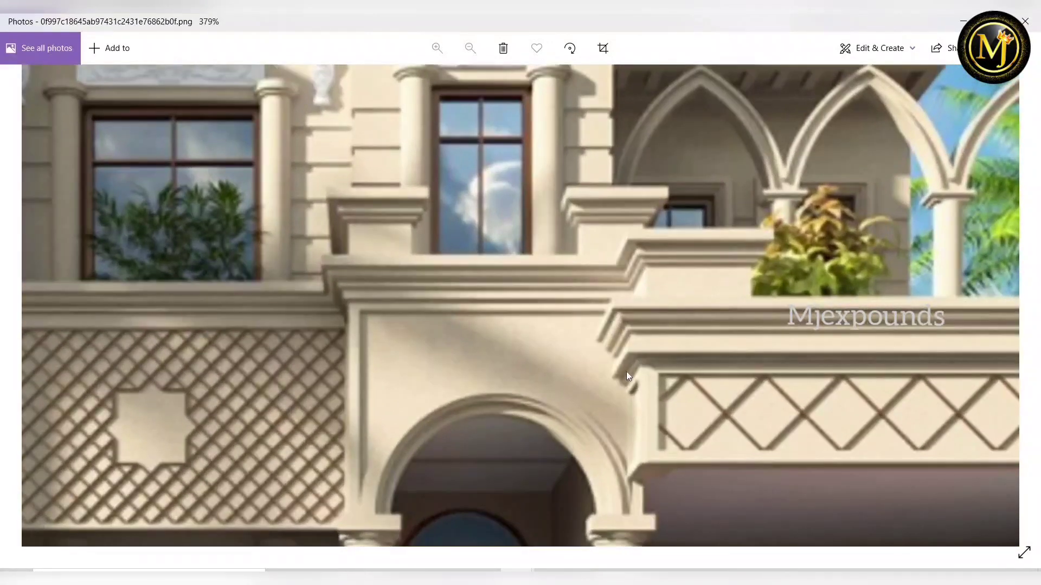
scroll(639, 353, down, 5)
scroll(515, 242, up, 4)
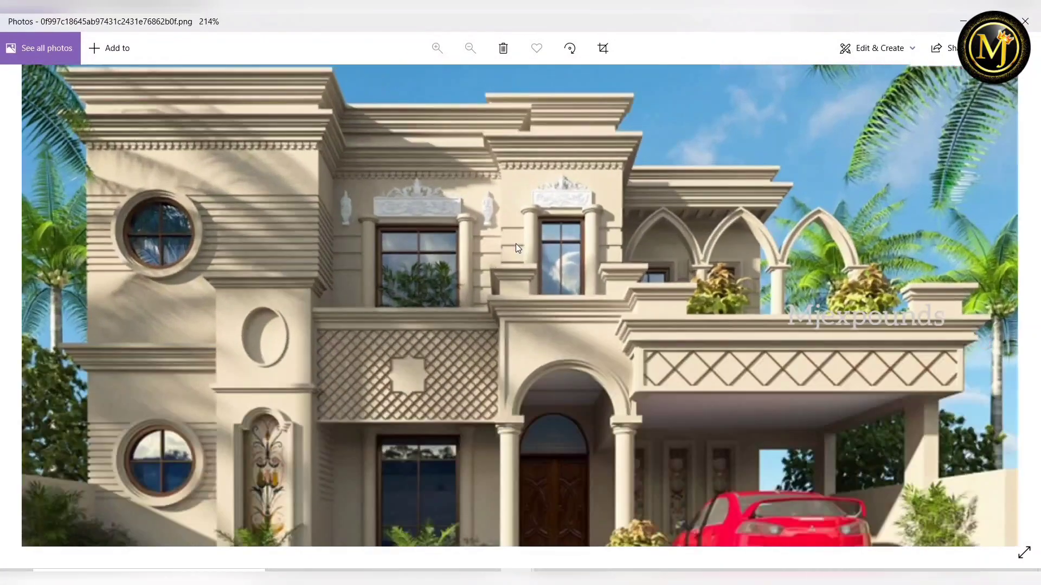
scroll(600, 341, down, 5)
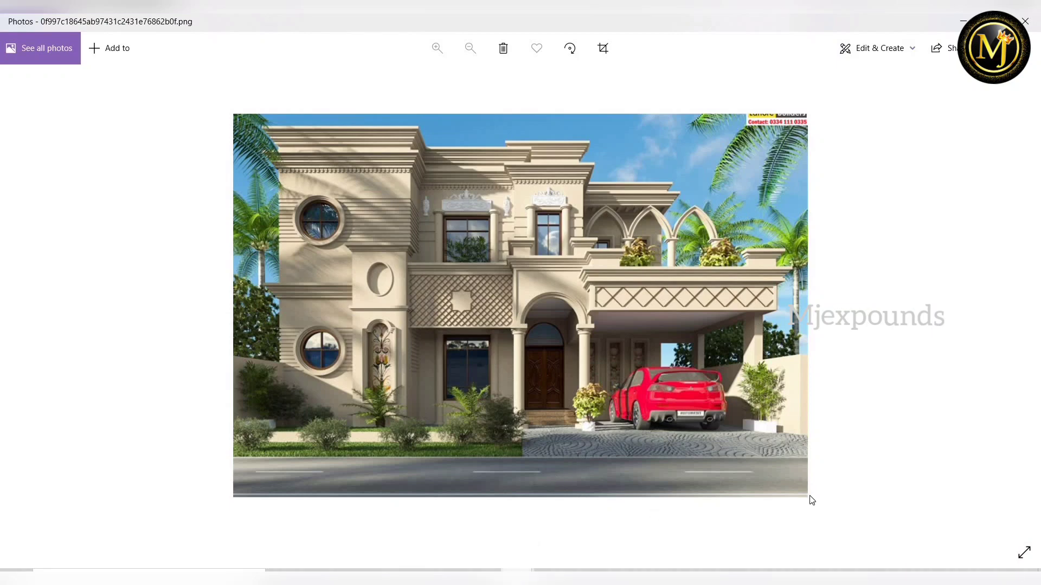
- Examine the slab edge mouldings in the bungalow rendering and compare them with the sweep profile shape charts
mouse_move(517, 576)
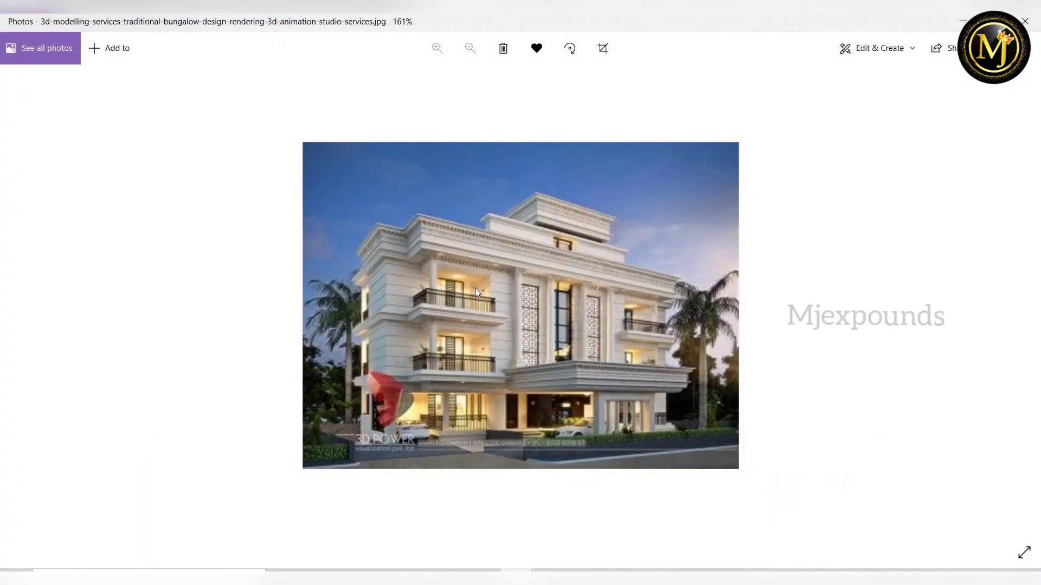
scroll(515, 277, up, 2)
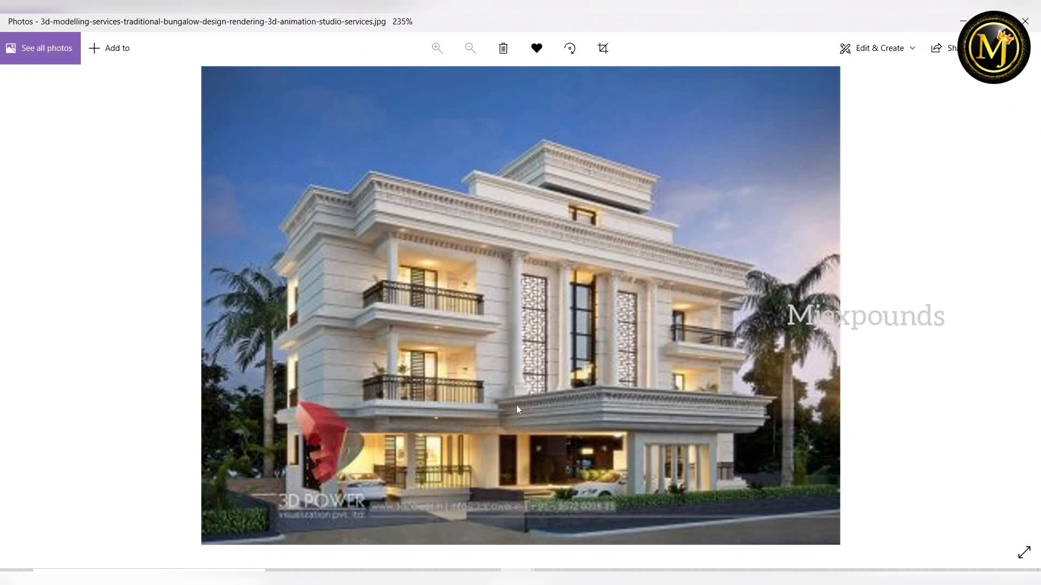
mouse_move(518, 580)
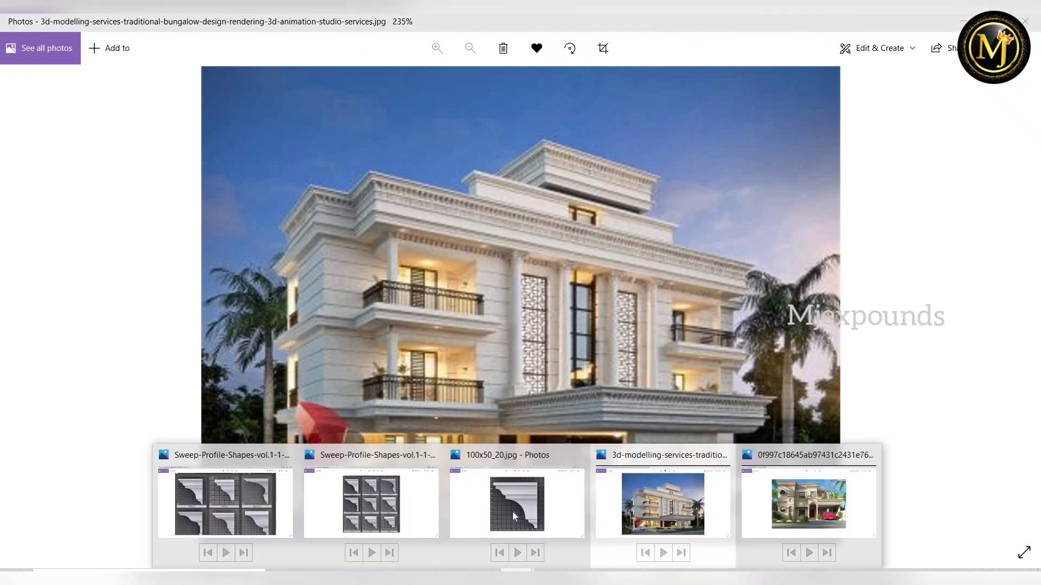
click(517, 505)
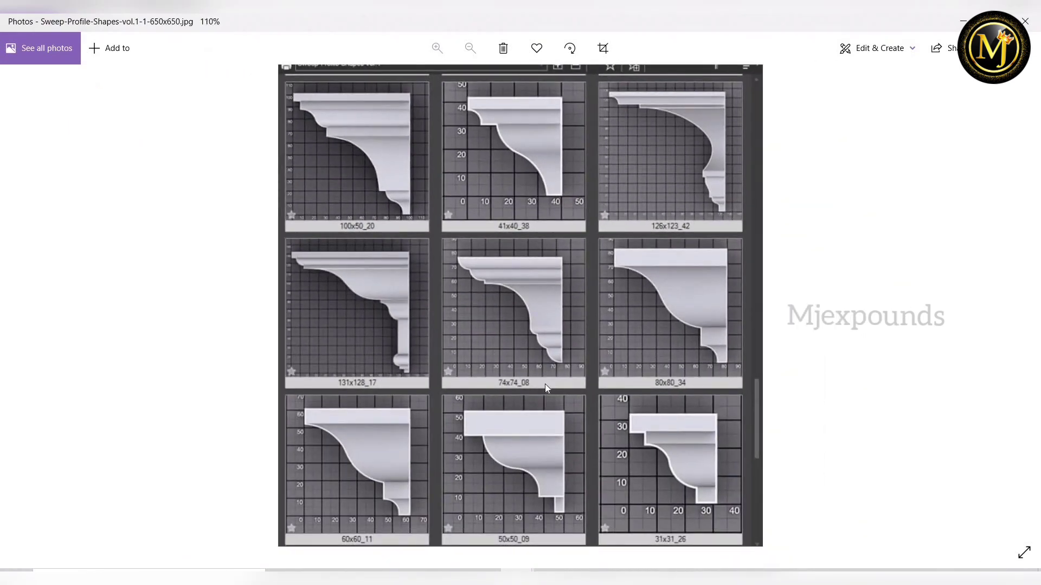
scroll(517, 281, up, 1)
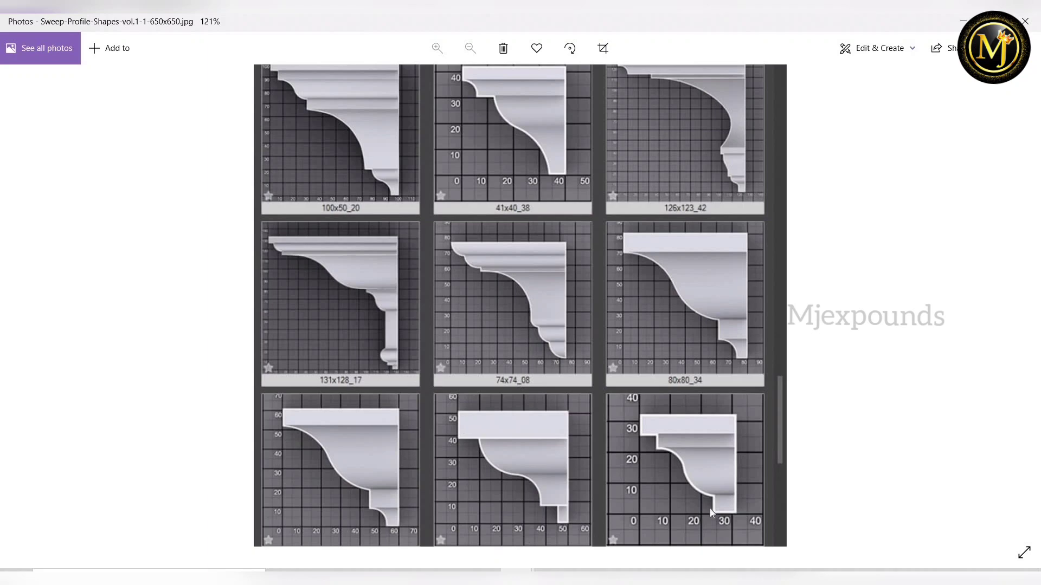
click(518, 578)
click(667, 501)
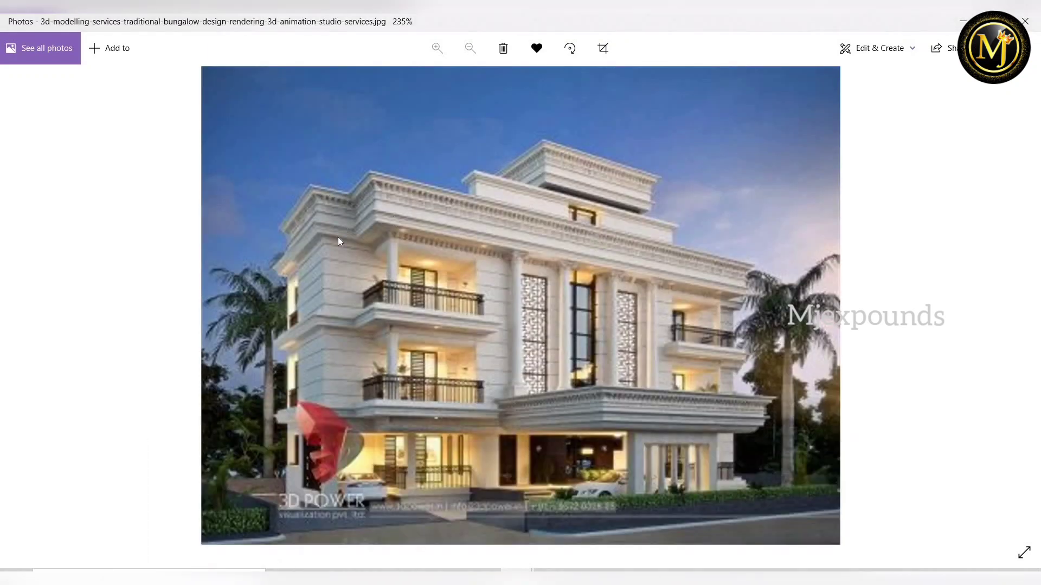
scroll(339, 239, up, 3)
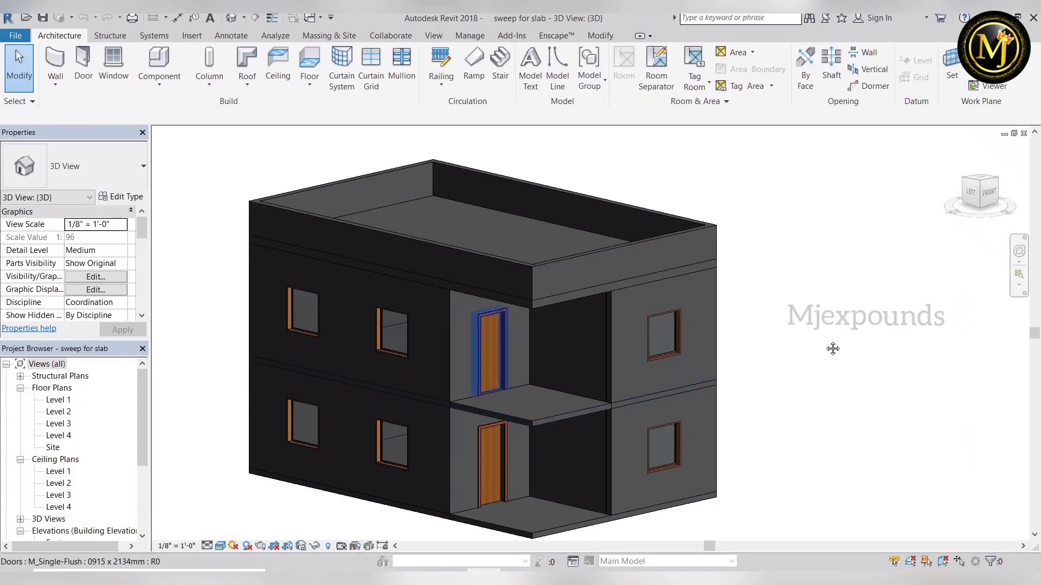
- Switch back to Revit and place slab edges along the left and front bottom edges of the Level 2 balcony floor
shift+middle_drag(831, 348, 743, 390)
scroll(806, 385, up, 5)
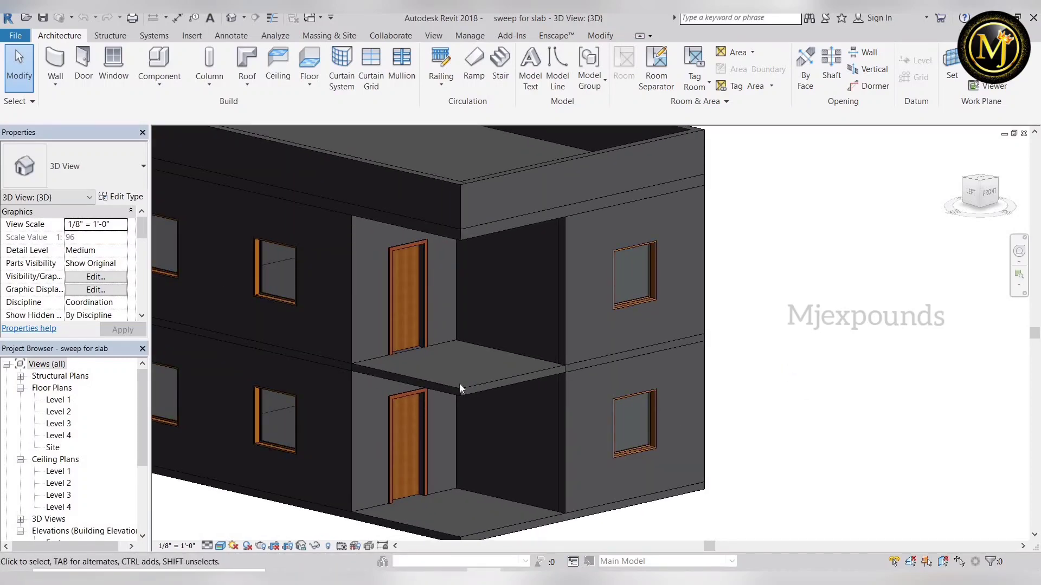
click(869, 352)
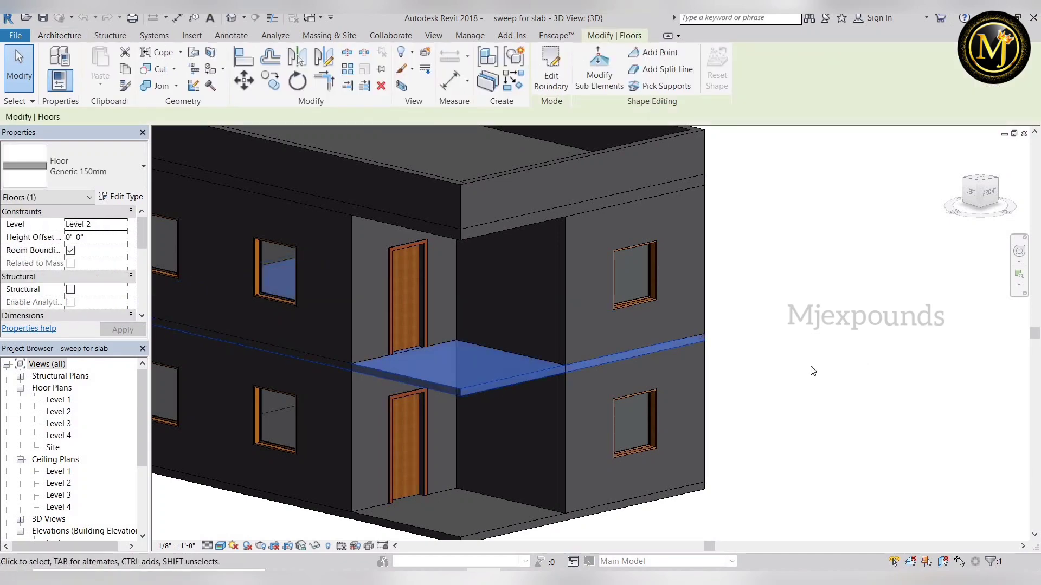
click(765, 379)
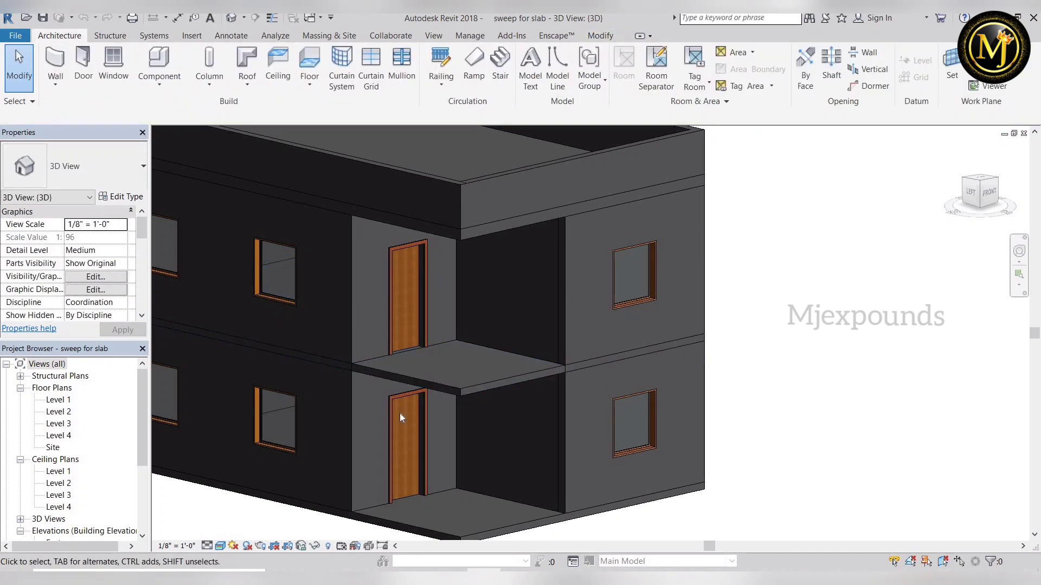
scroll(484, 398, up, 3)
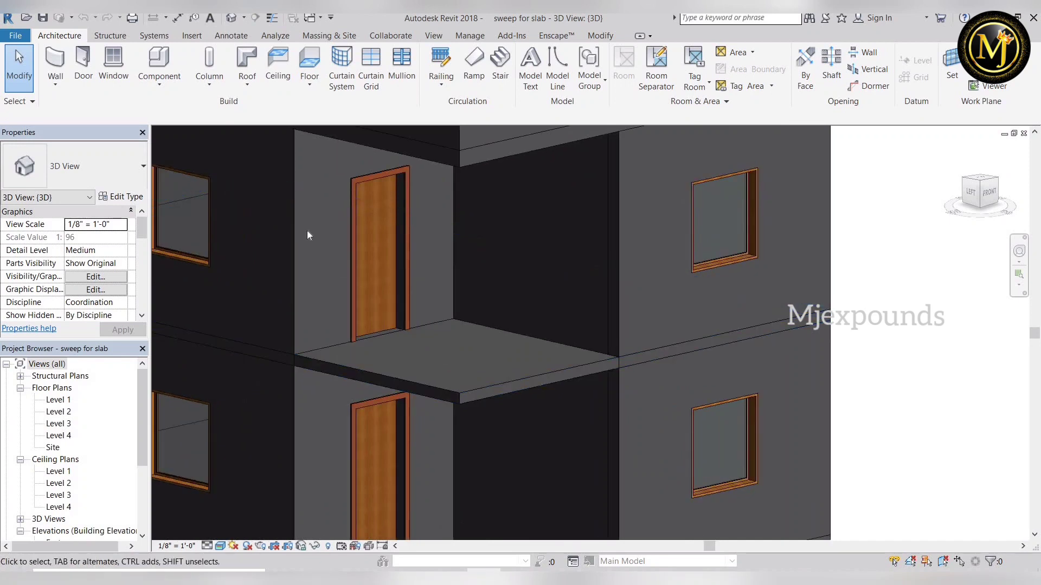
click(311, 80)
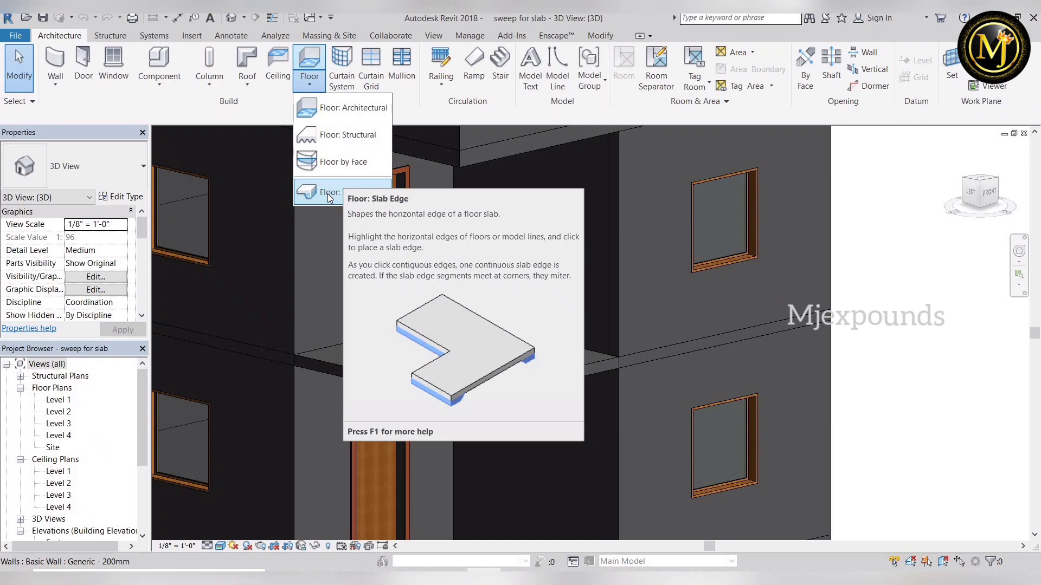
click(323, 194)
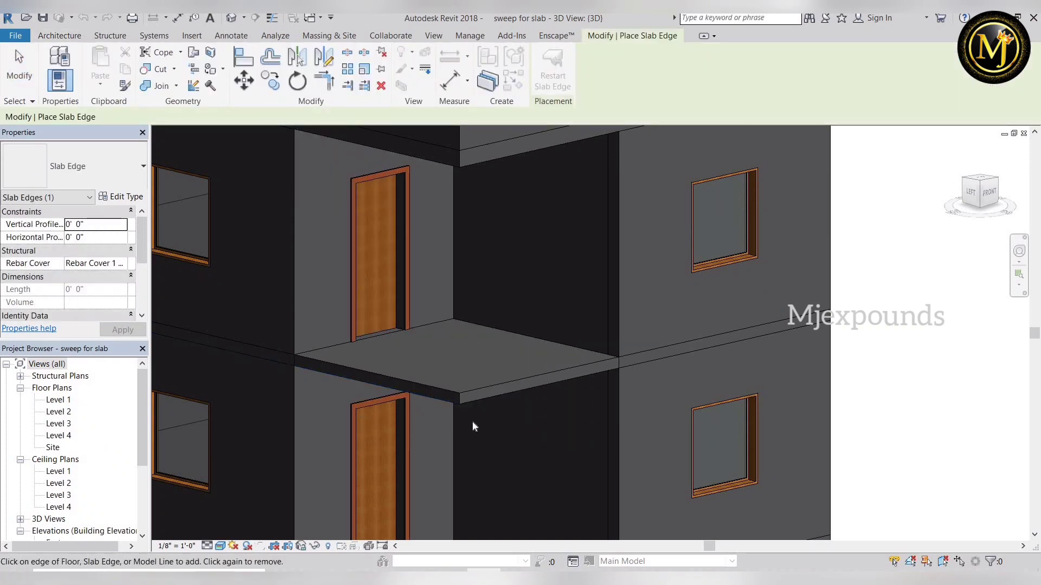
scroll(470, 405, up, 2)
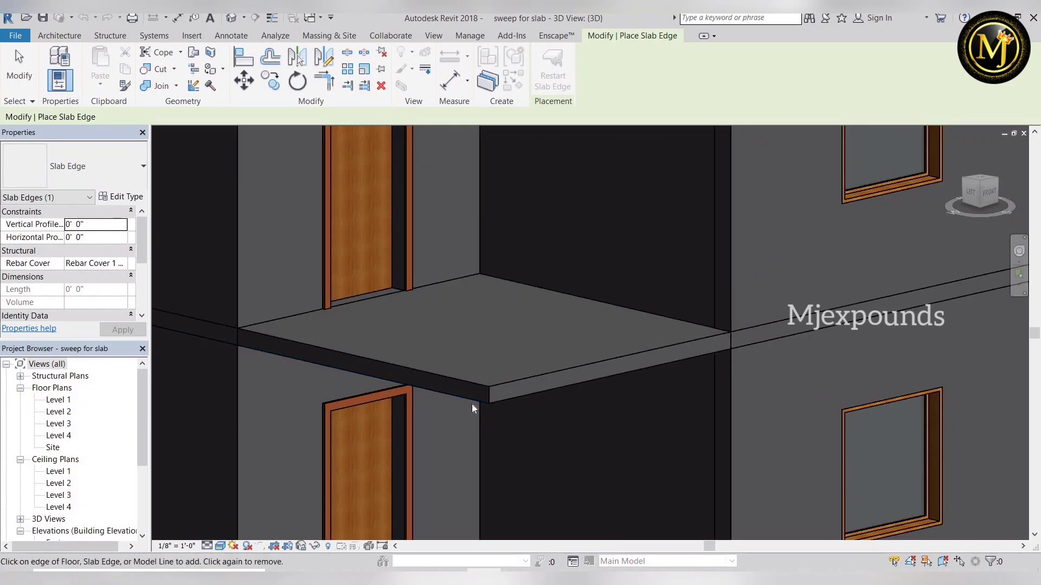
click(499, 395)
scroll(524, 422, up, 2)
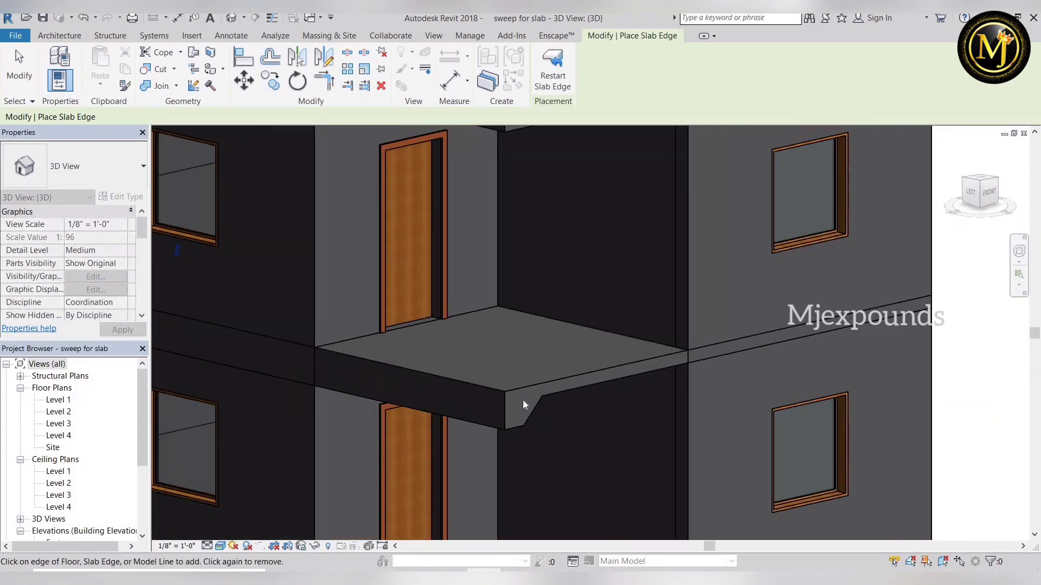
click(570, 394)
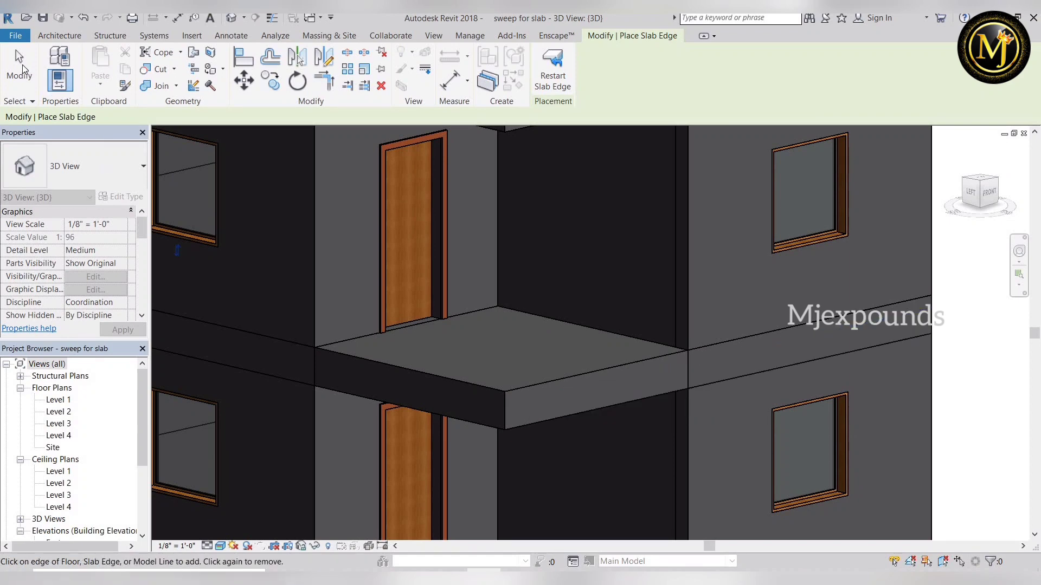
key(Escape)
- Inspect the Level 2 slab edge and its balcony corner from below
shift+middle_drag(567, 425, 678, 235)
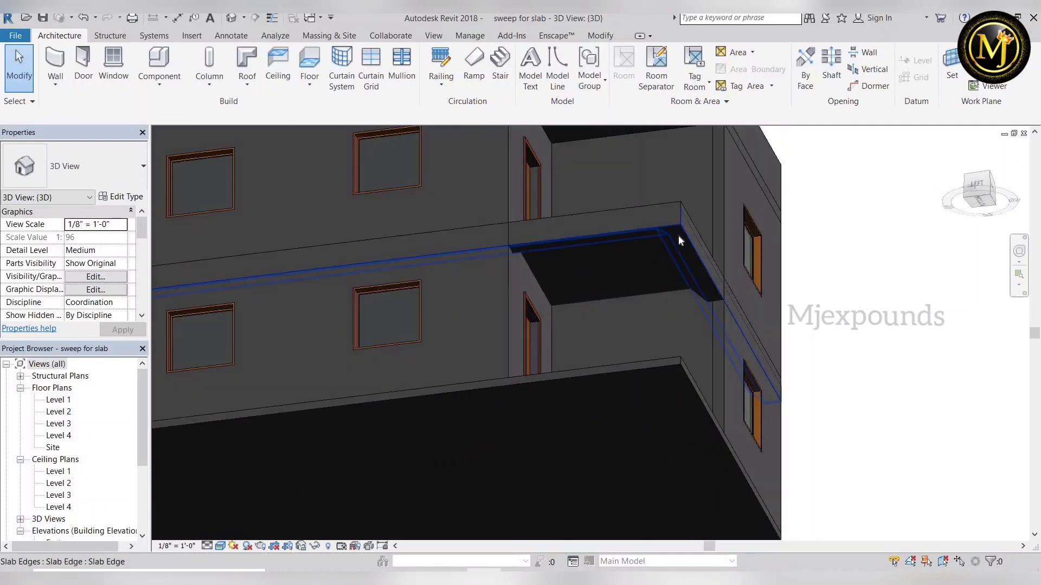
scroll(678, 235, up, 5)
click(627, 286)
scroll(611, 344, up, 3)
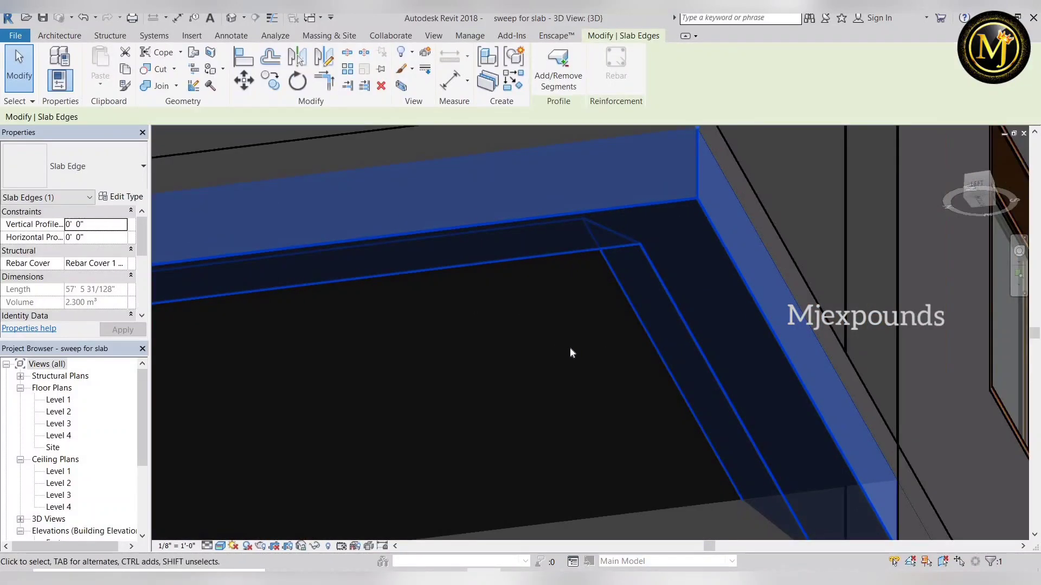
key(Escape)
scroll(629, 275, down, 4)
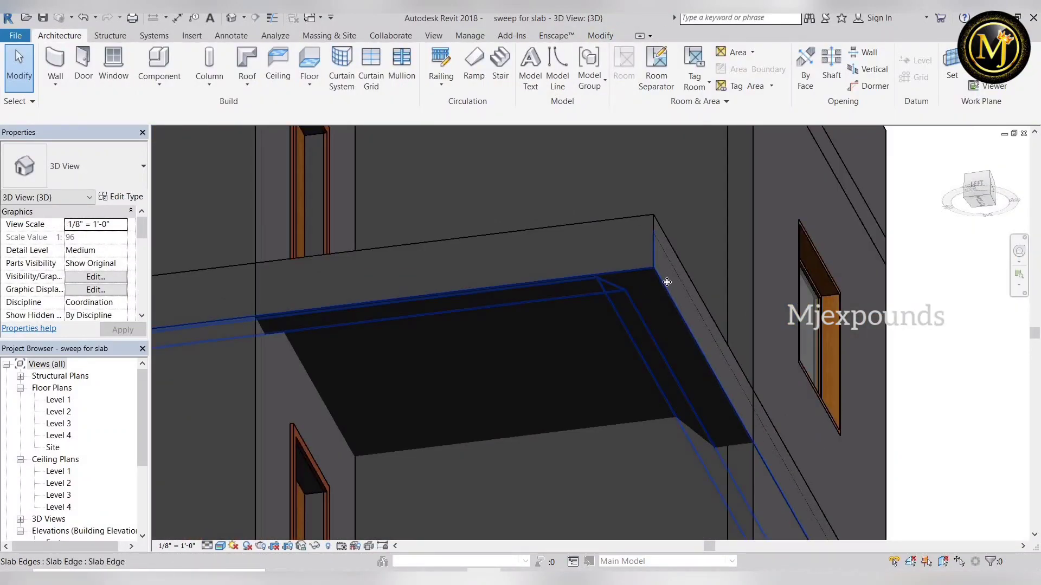
scroll(664, 284, up, 2)
click(630, 339)
shift+middle_drag(587, 288, 800, 328)
scroll(634, 454, down, 5)
key(Escape)
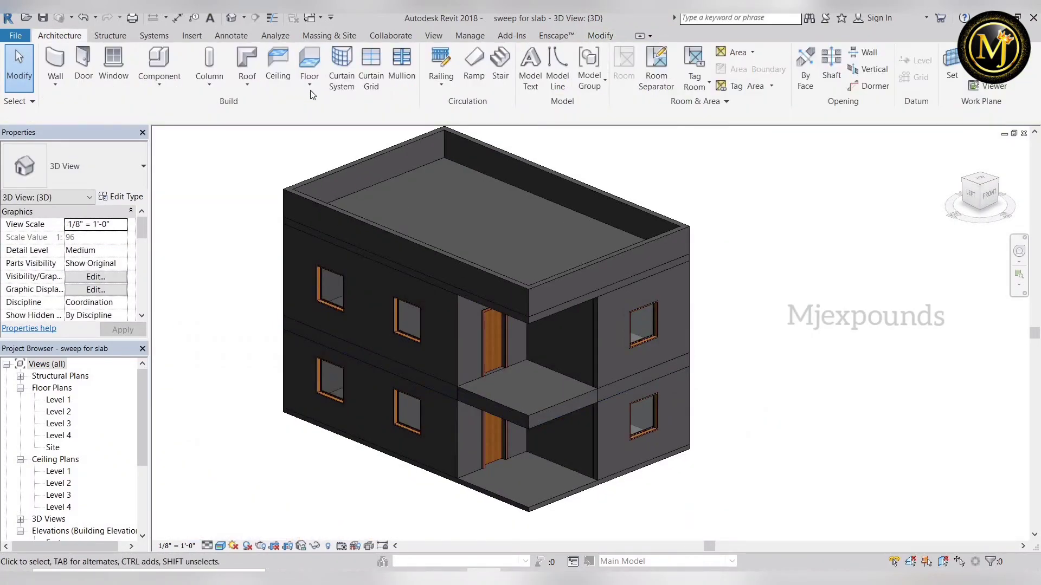
- Place slab edges along the left and front bottom edges of the ground floor slab
shift+middle_drag(643, 379, 317, 162)
click(310, 82)
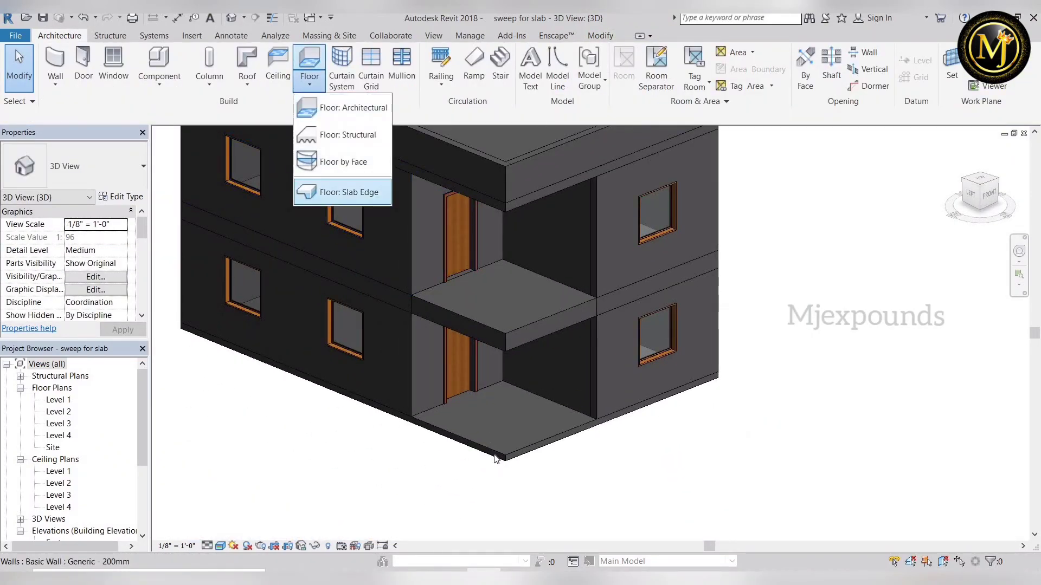
click(336, 191)
scroll(501, 458, up, 2)
scroll(506, 463, up, 2)
click(496, 447)
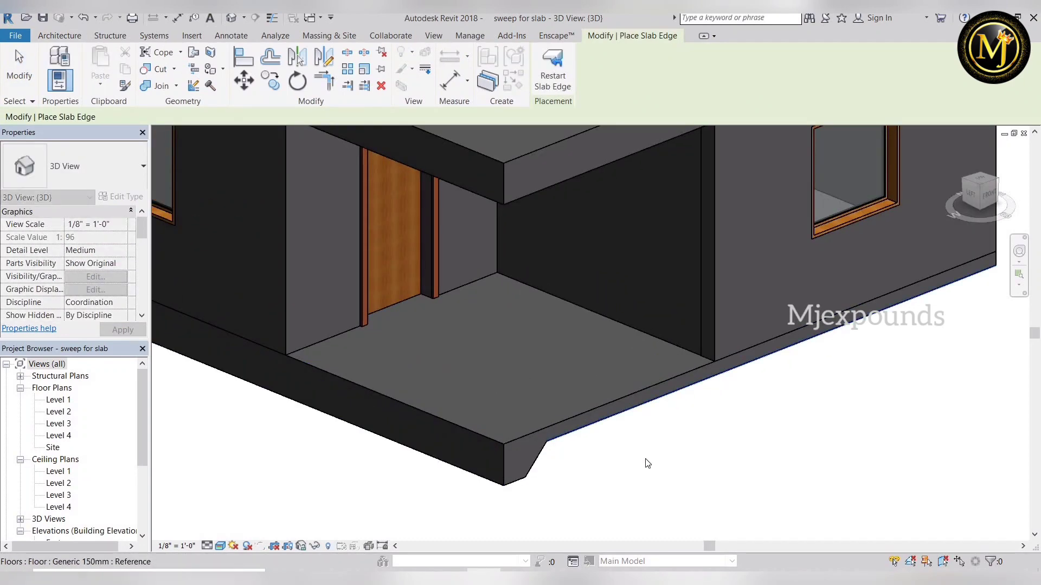
click(660, 381)
- Extend the ground floor slab edge along the building's right side
scroll(566, 468, down, 3)
shift+middle_drag(709, 280, 809, 245)
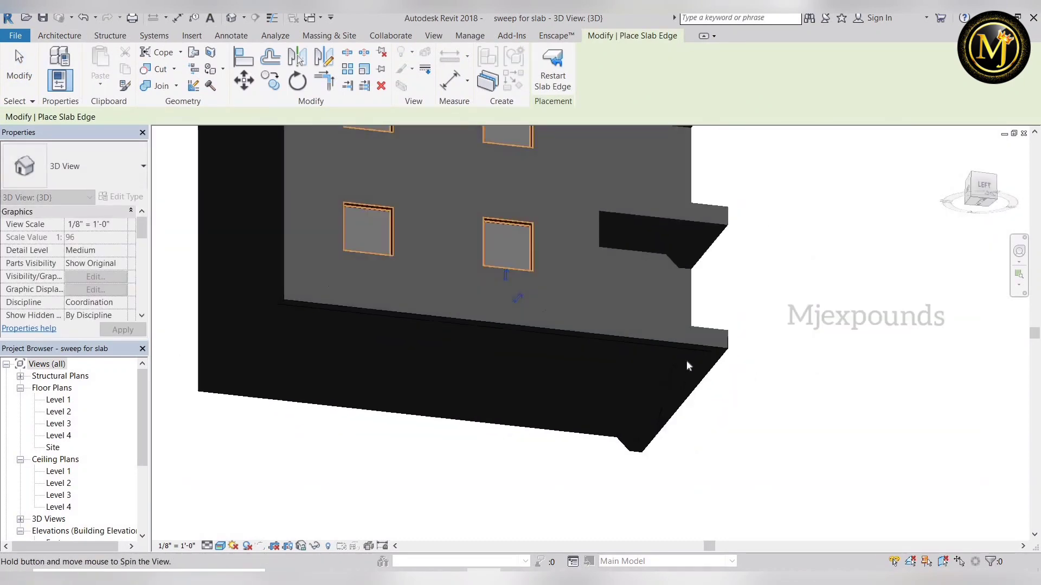
scroll(715, 351, up, 2)
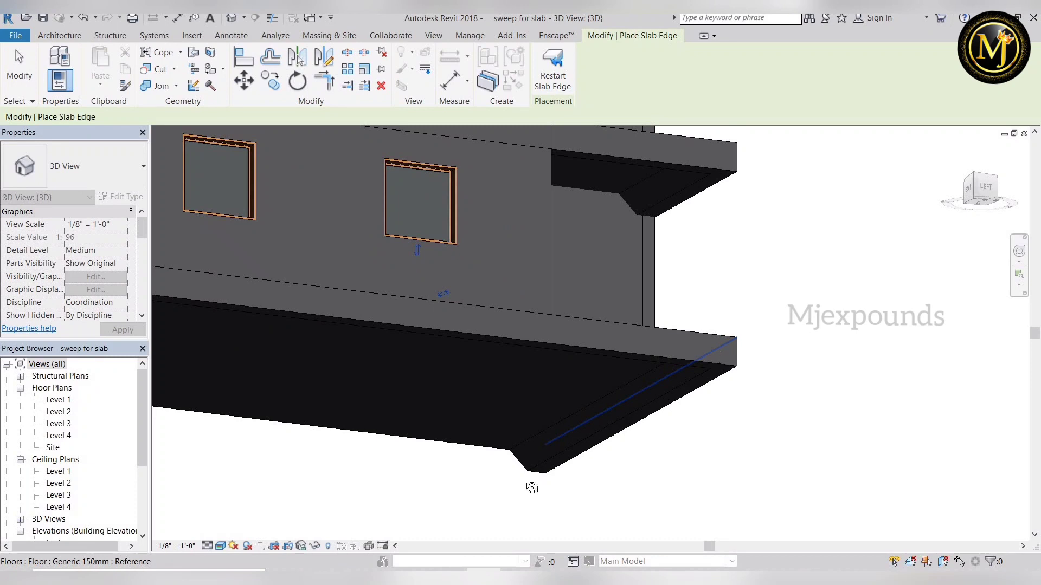
shift+middle_drag(632, 452, 489, 488)
scroll(456, 474, down, 3)
shift+middle_drag(542, 467, 461, 451)
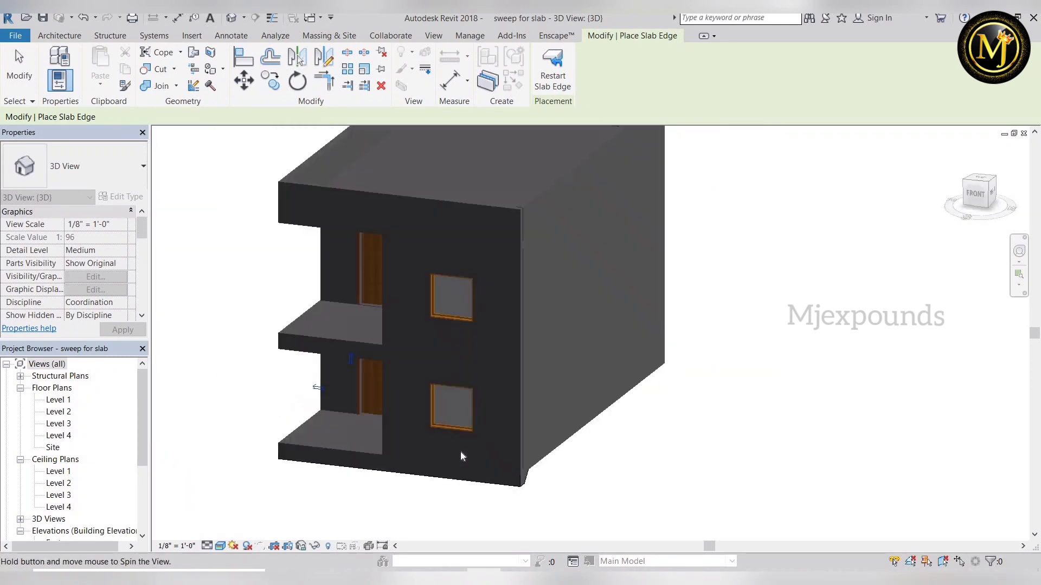
scroll(462, 450, up, 2)
scroll(463, 454, down, 2)
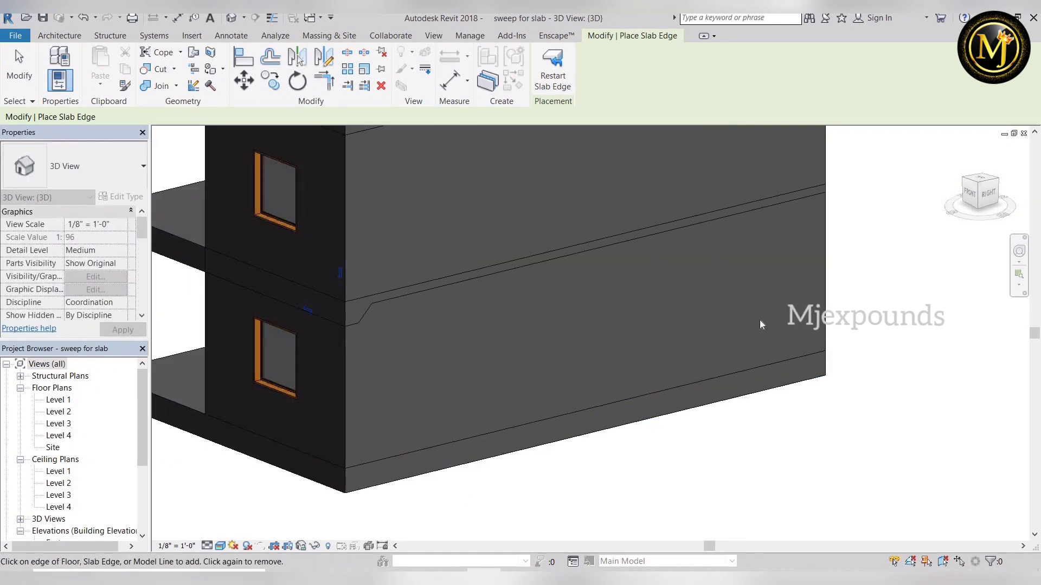
- Add the slab edge along the back edge of the ground floor slab and end the placement
shift+middle_drag(759, 319, 441, 387)
scroll(440, 387, up, 3)
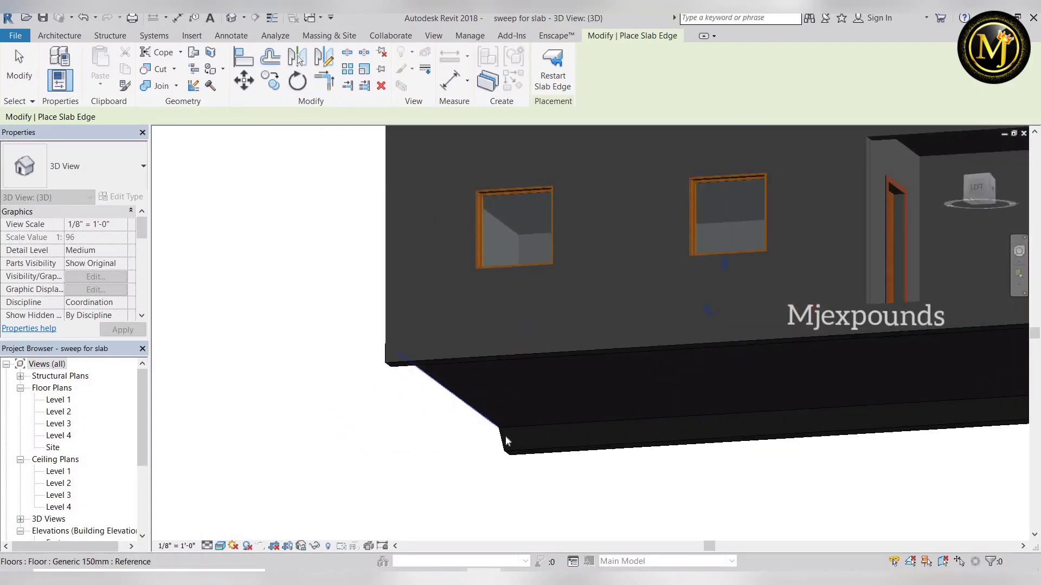
shift+middle_drag(506, 435, 681, 385)
click(461, 400)
shift+middle_drag(565, 434, 548, 399)
scroll(441, 374, down, 3)
shift+middle_drag(441, 374, 470, 491)
shift+middle_drag(498, 444, 500, 468)
scroll(564, 449, up, 4)
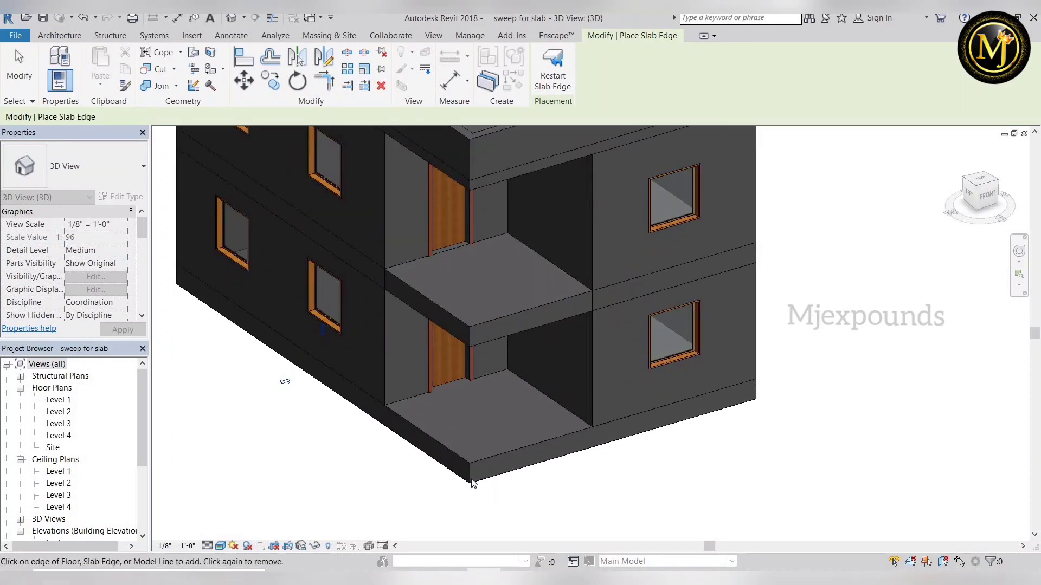
click(33, 73)
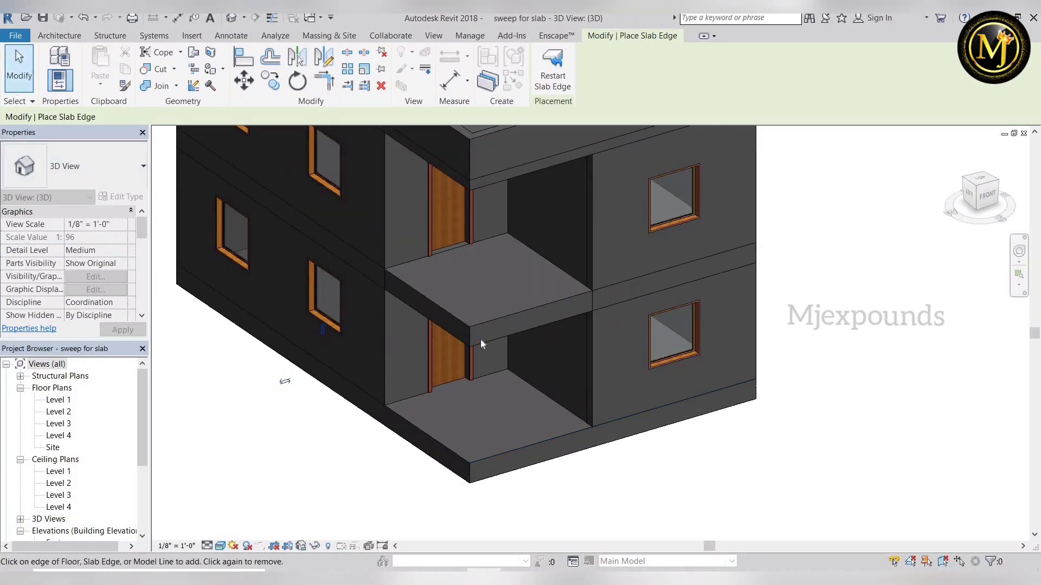
- Set the Level 2 slab edge type's profile to M_C Shapes-Profile : C250X30 and inspect the moulding at the balcony corner
click(451, 392)
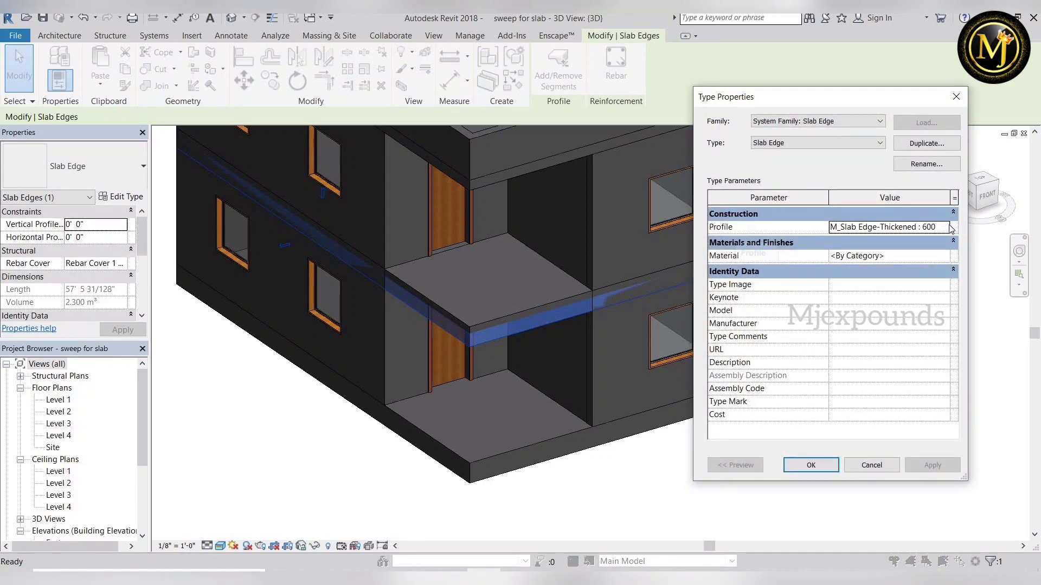
click(888, 227)
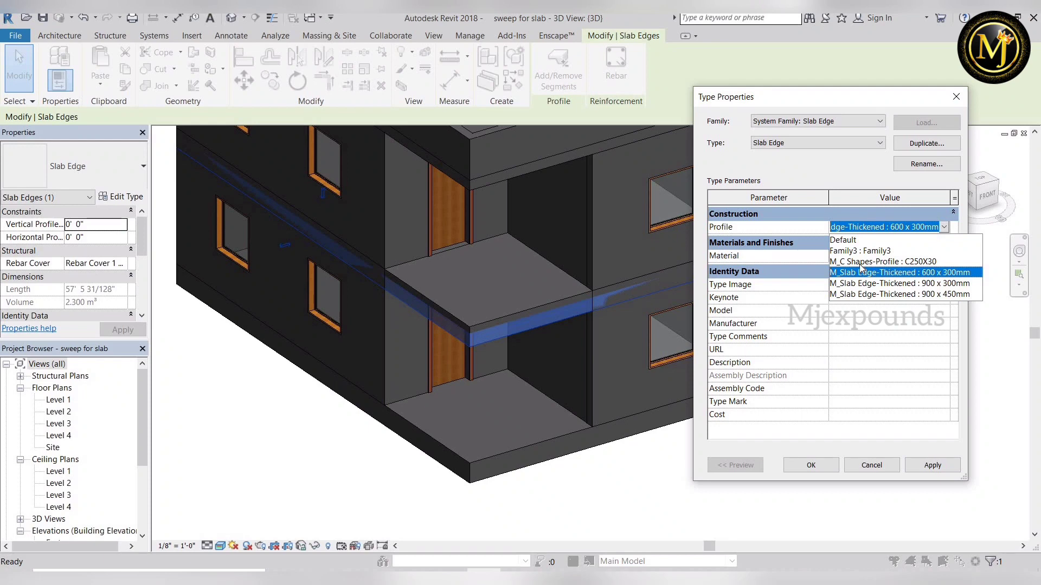
click(942, 462)
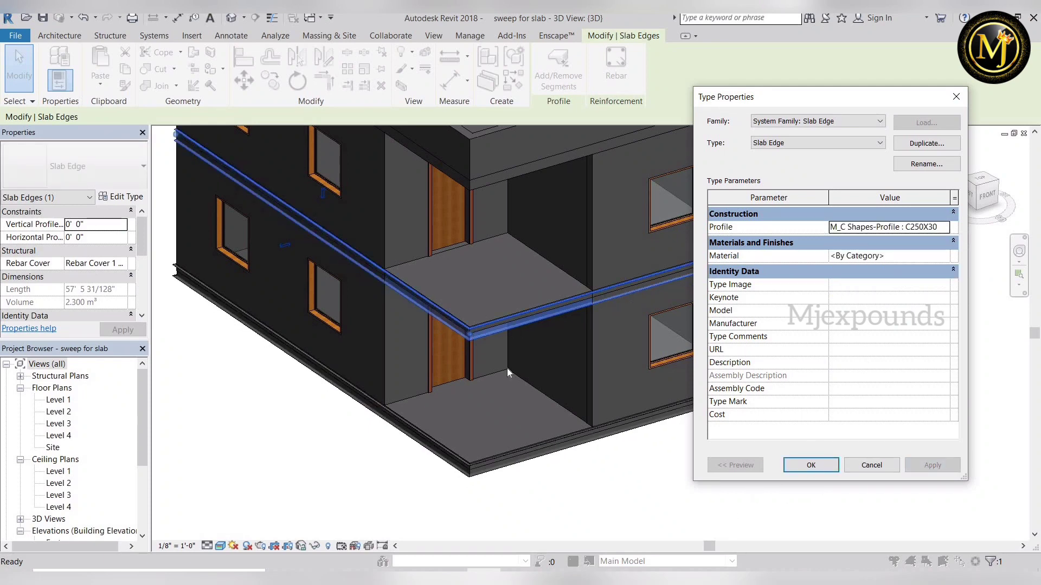
key(Return)
key(Escape)
scroll(508, 361, up, 5)
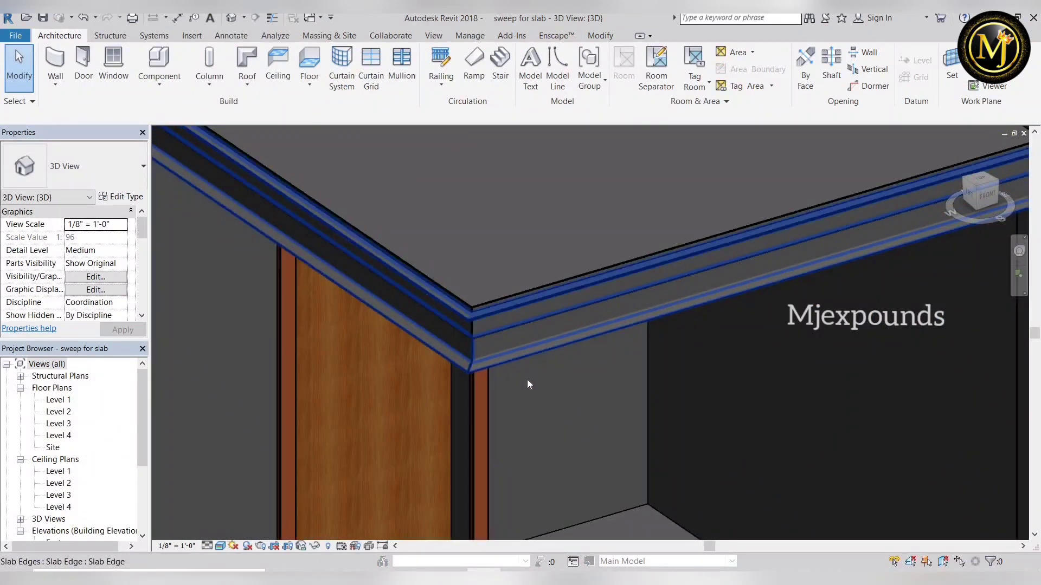
click(508, 348)
scroll(495, 396, up, 2)
key(Escape)
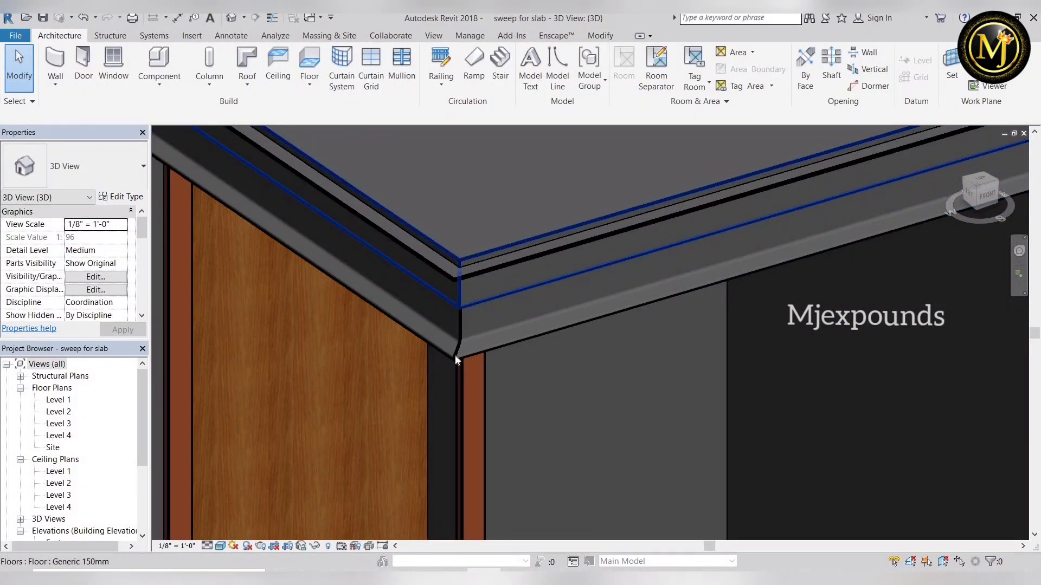
- Set the slab edge type's profile back to M_Slab Edge-Thickened : 600 x 300mm and apply it
click(455, 354)
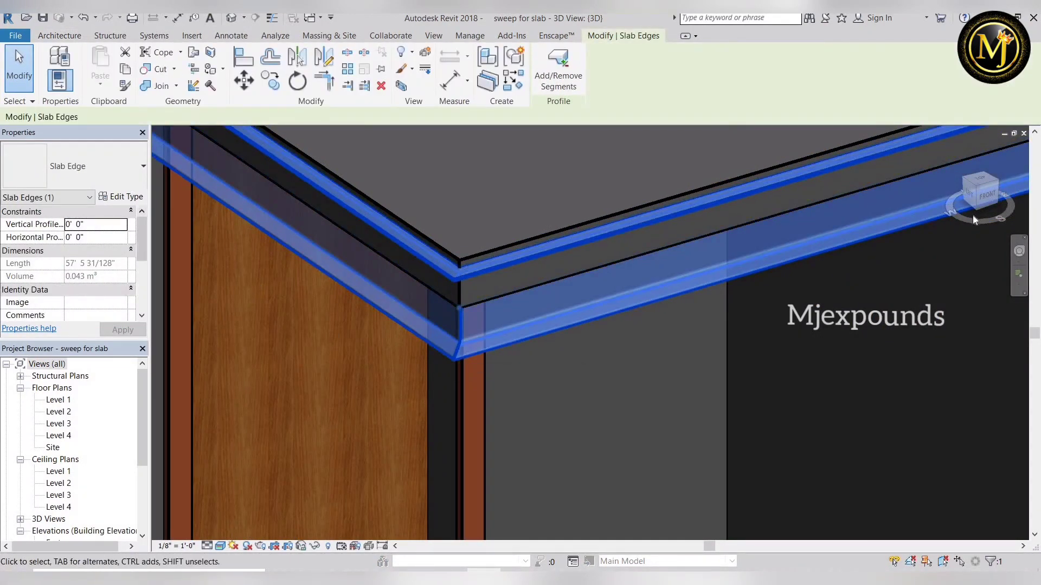
click(122, 196)
click(890, 226)
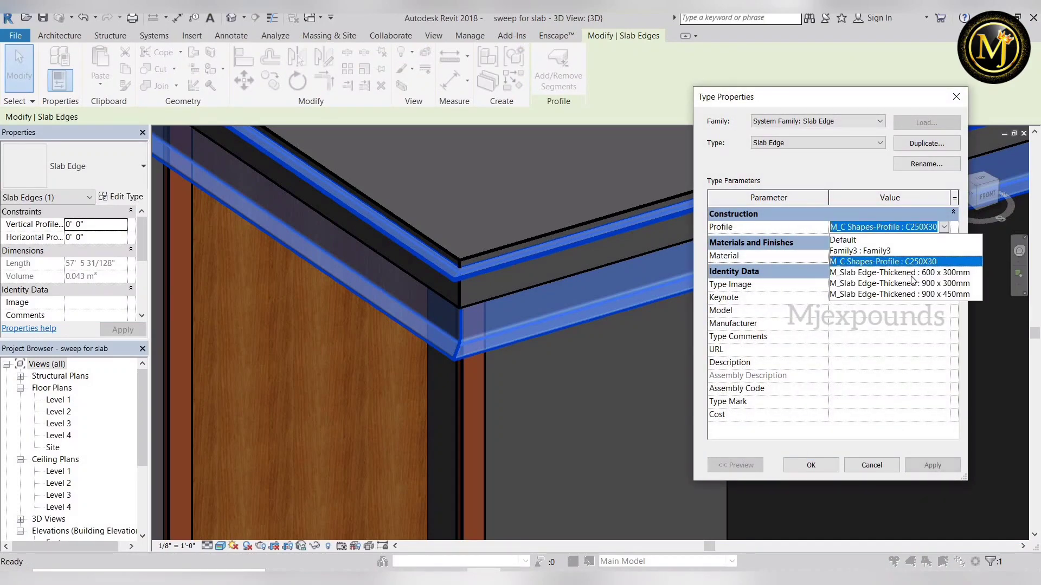
click(899, 272)
click(933, 465)
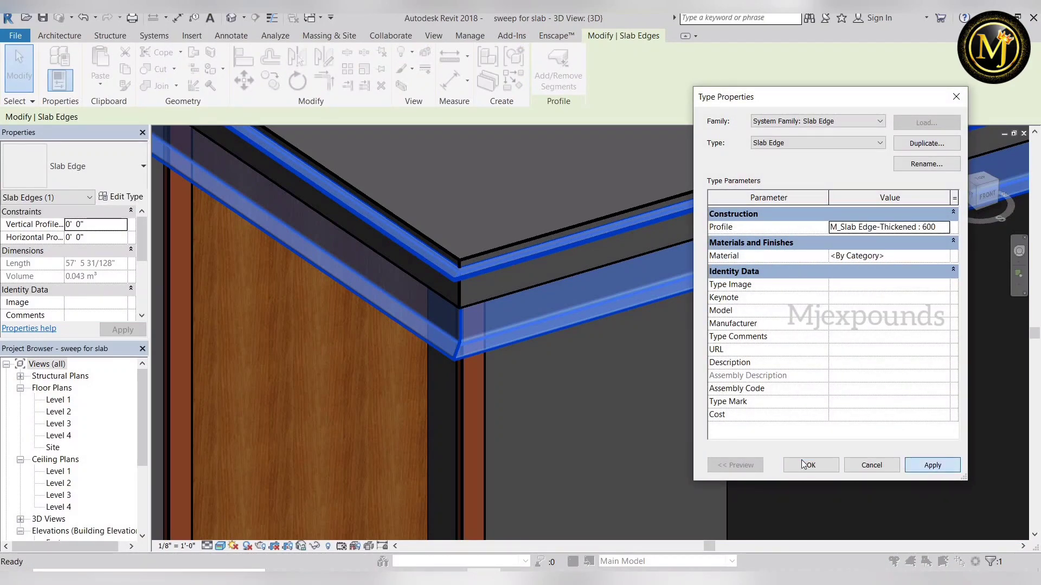
click(540, 406)
- Compare the building's slab edges with the bungalow and cornice profile reference images in Photos, and return to the Revit model
scroll(541, 398, down, 4)
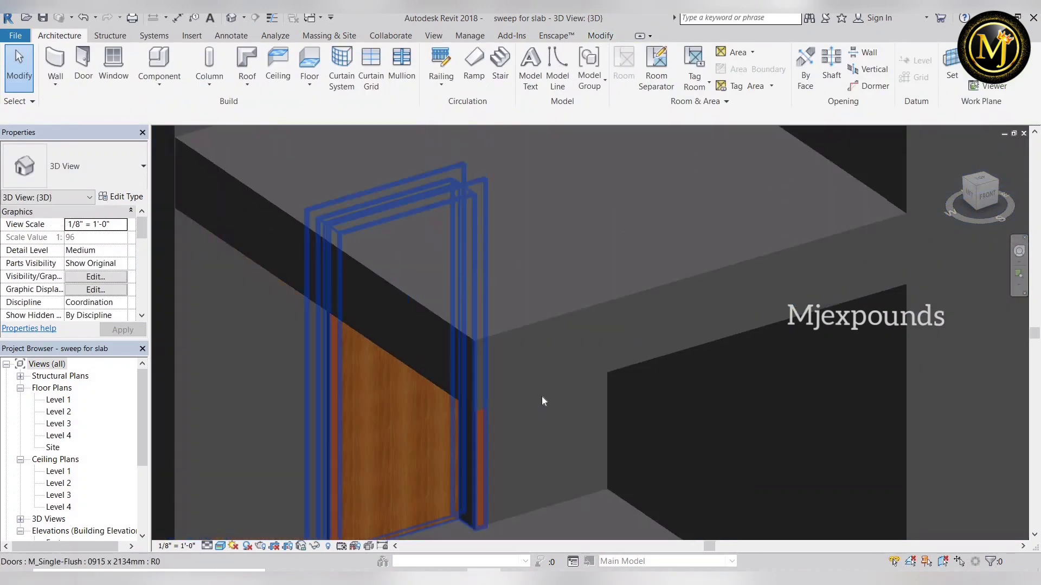
scroll(696, 418, down, 5)
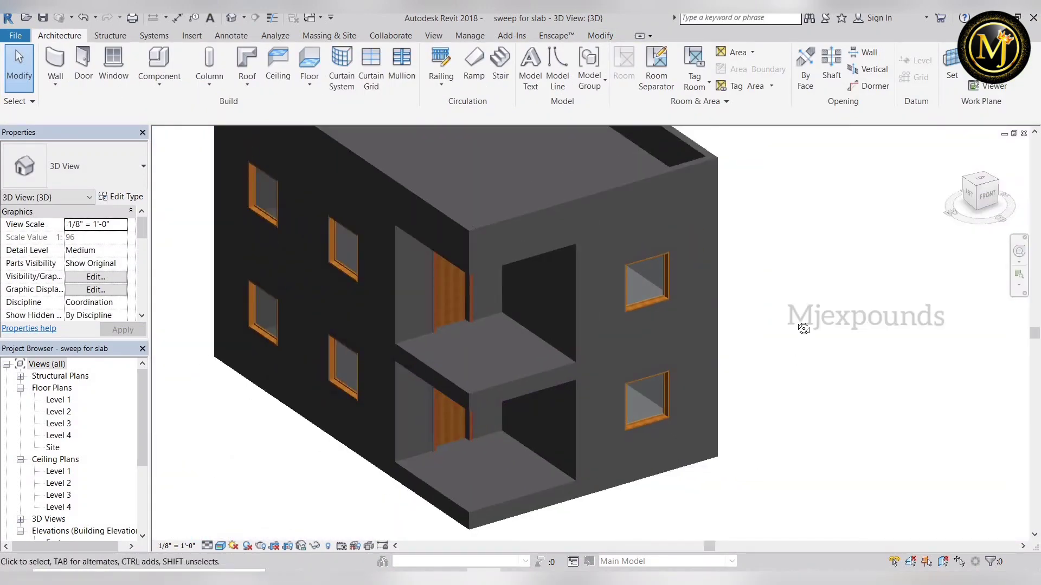
shift+middle_drag(750, 386, 732, 360)
scroll(732, 359, up, 2)
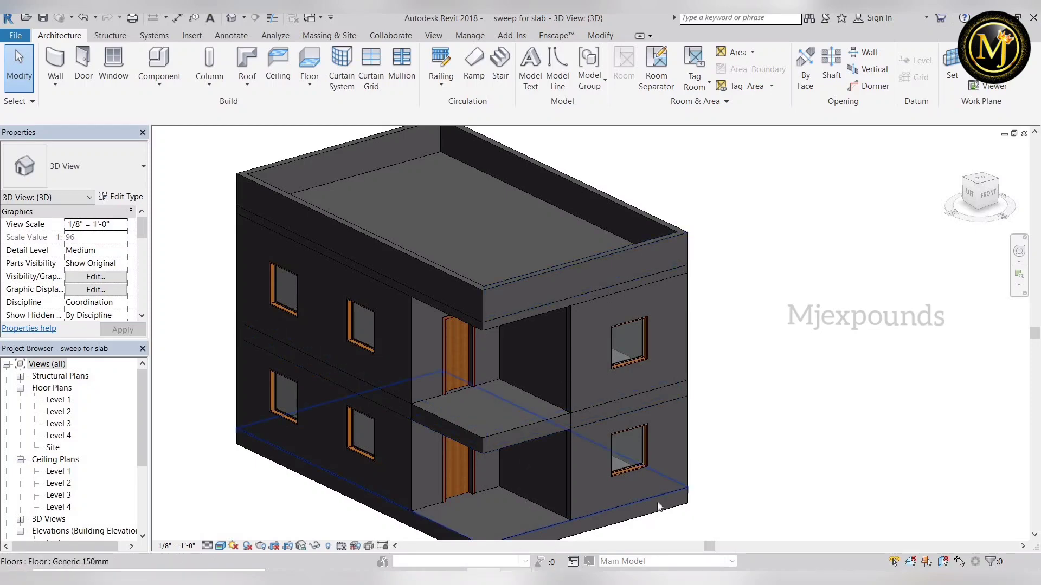
mouse_move(517, 578)
click(639, 506)
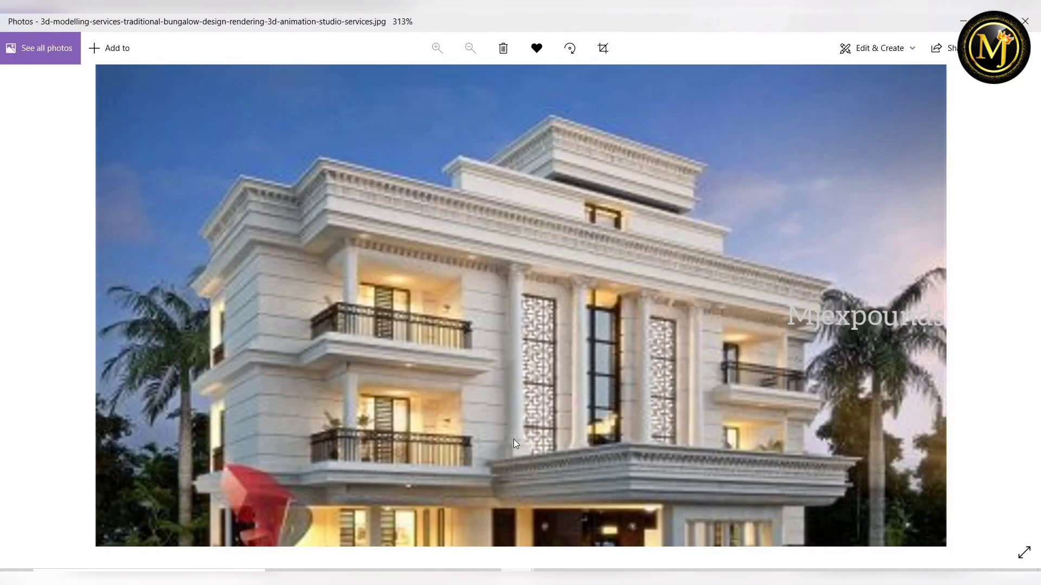
click(523, 507)
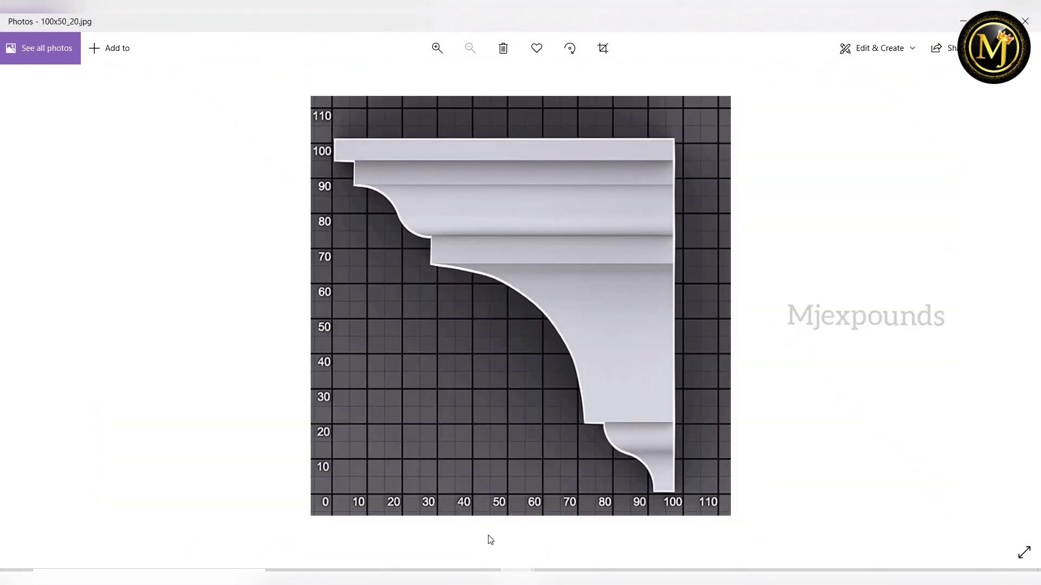
key(alt+Tab)
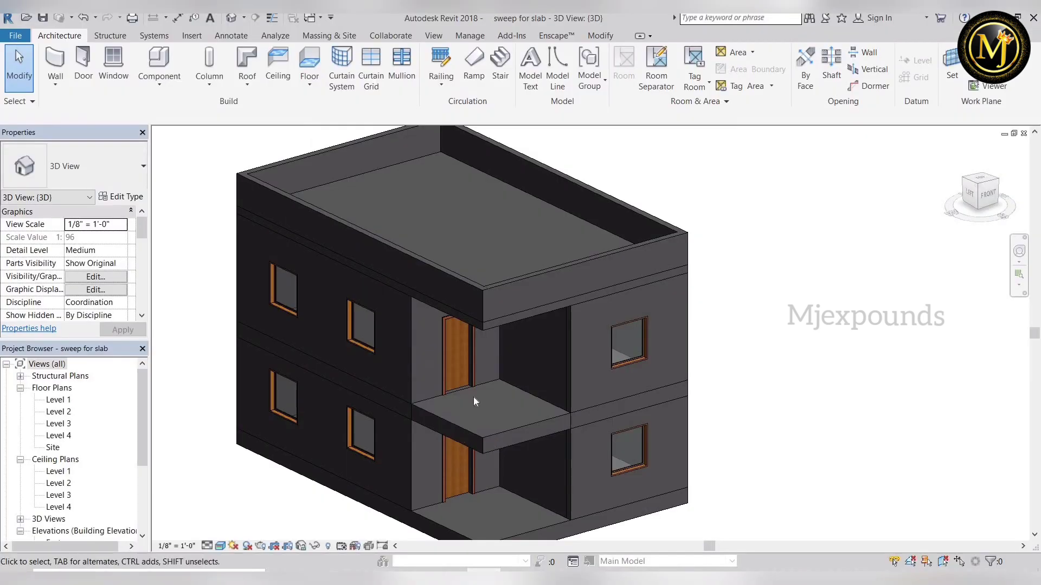
click(516, 438)
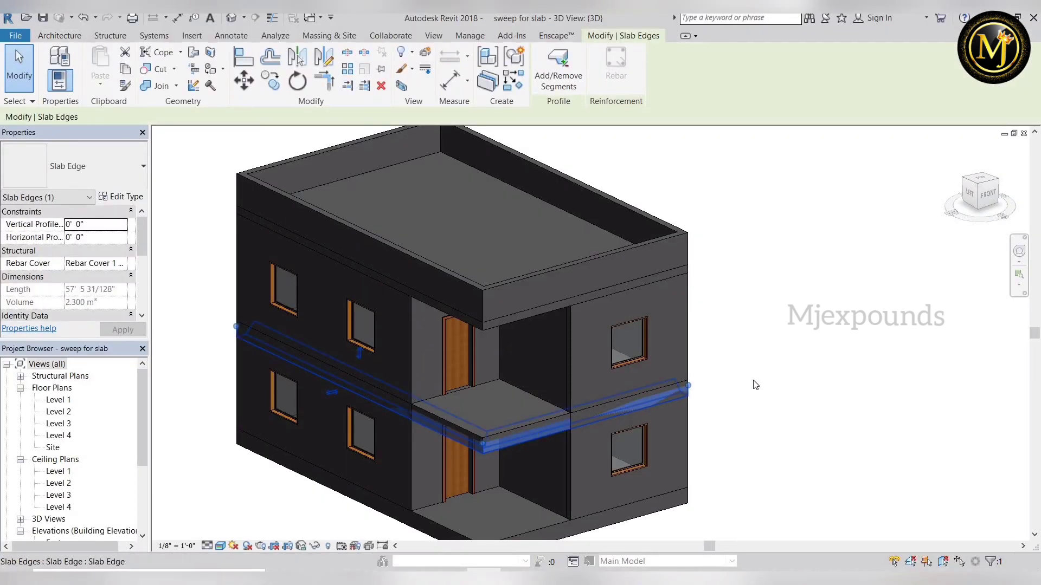
click(787, 387)
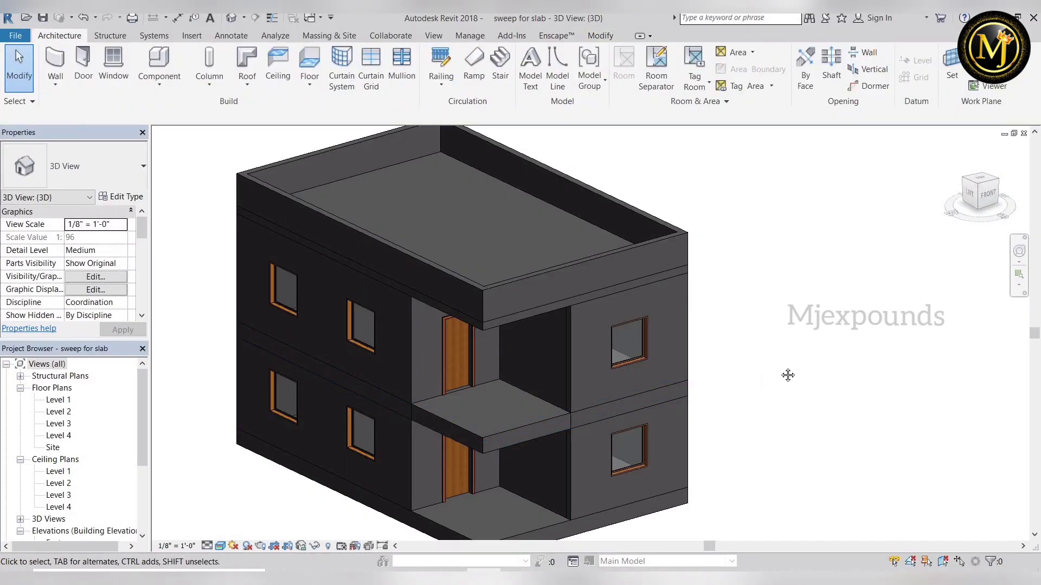
scroll(788, 375, down, 2)
middle_drag(552, 231, 521, 200)
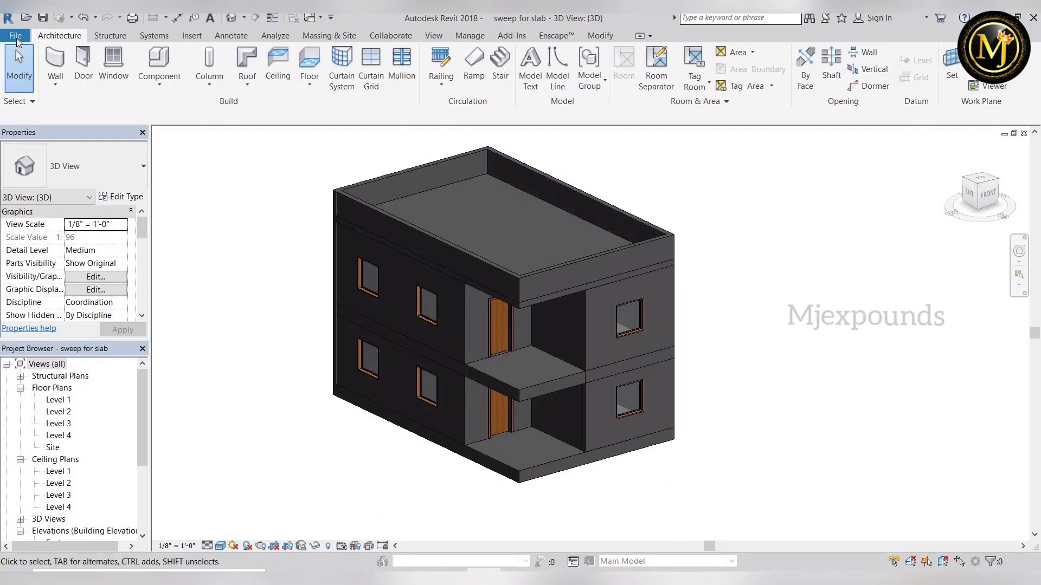
- Create a new family from the Metric Profile.rft template
click(16, 38)
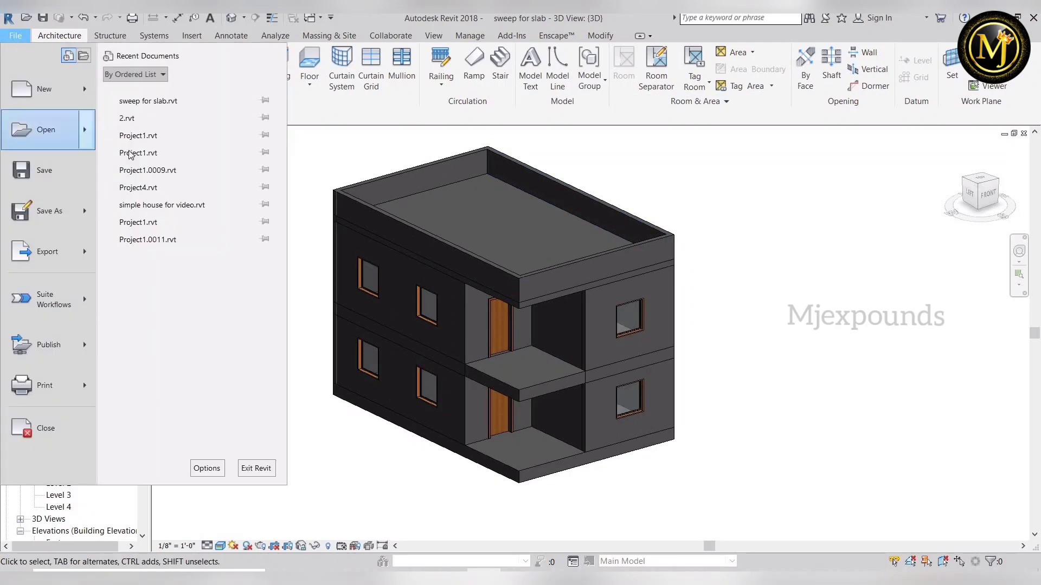
mouse_move(155, 148)
key(Return)
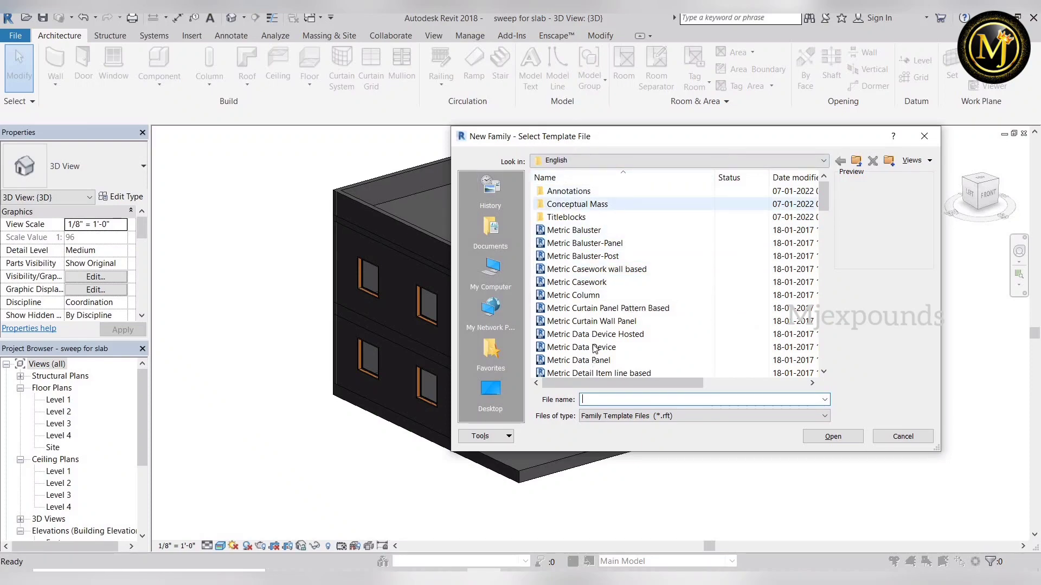
scroll(596, 309, down, 10)
scroll(600, 320, down, 7)
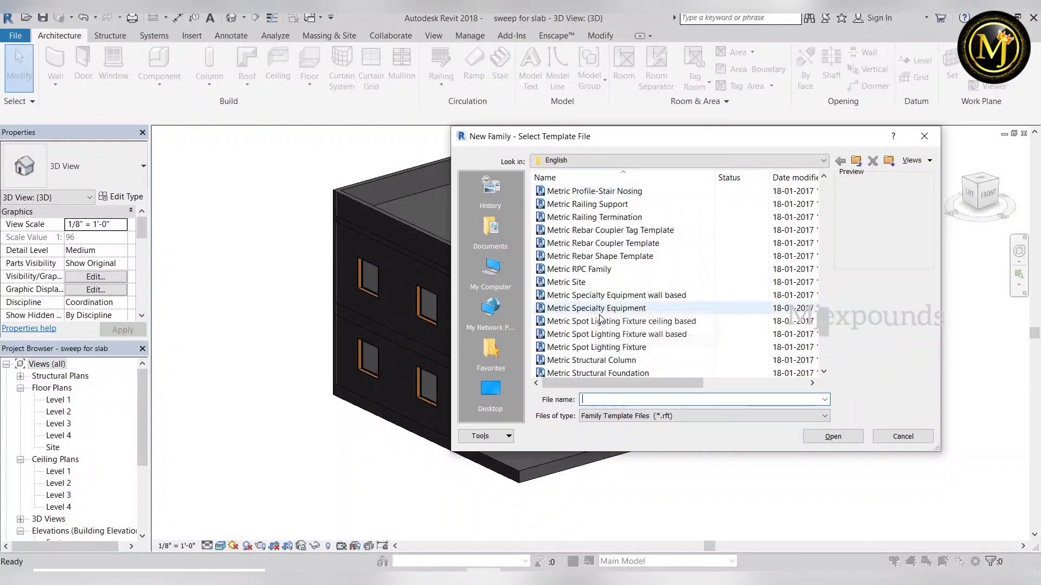
scroll(606, 332, down, 4)
scroll(606, 333, down, 1)
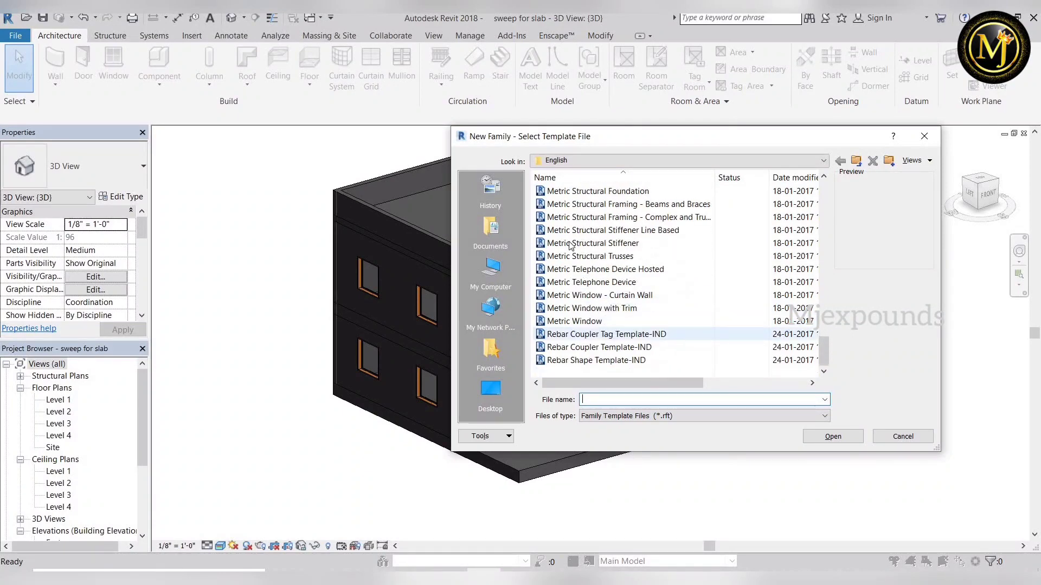
scroll(591, 303, up, 8)
click(575, 258)
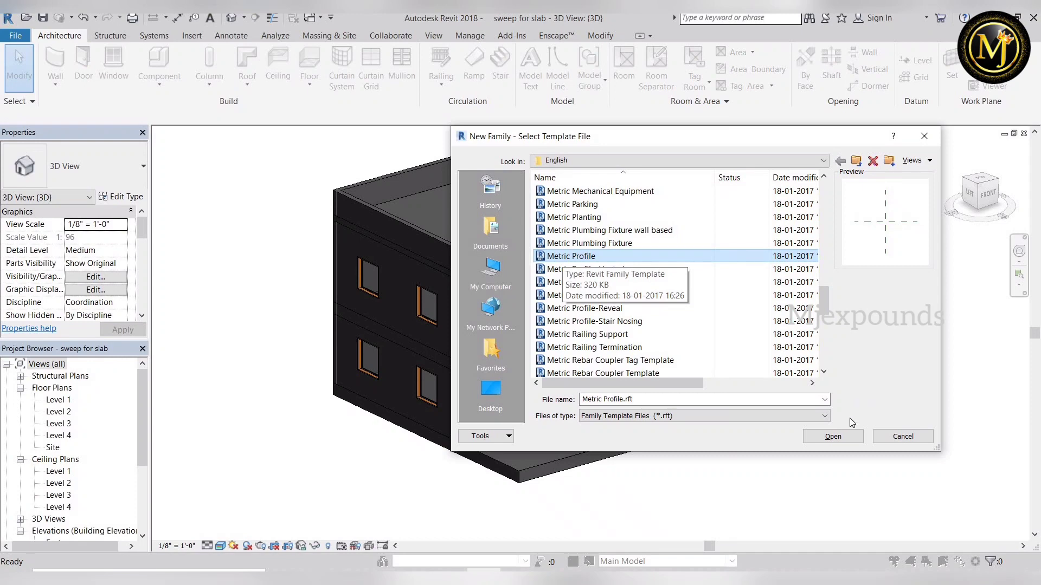
key(Return)
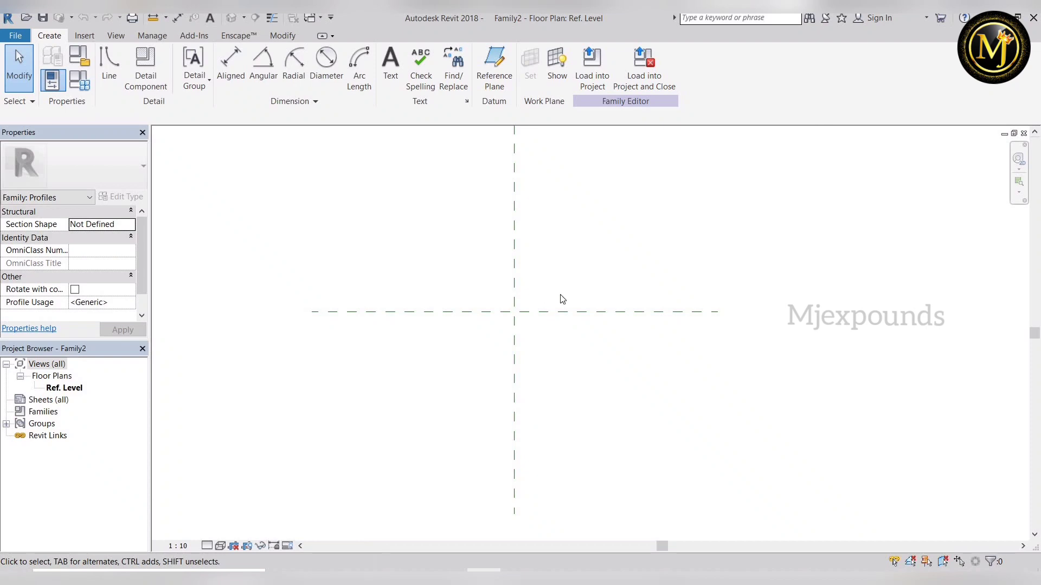
- Check the cornice reference image in Photos and draw the profile's base line from the reference plane intersection plus its lowest step with the Line tool
middle_drag(549, 263, 552, 301)
scroll(552, 300, up, 3)
click(499, 494)
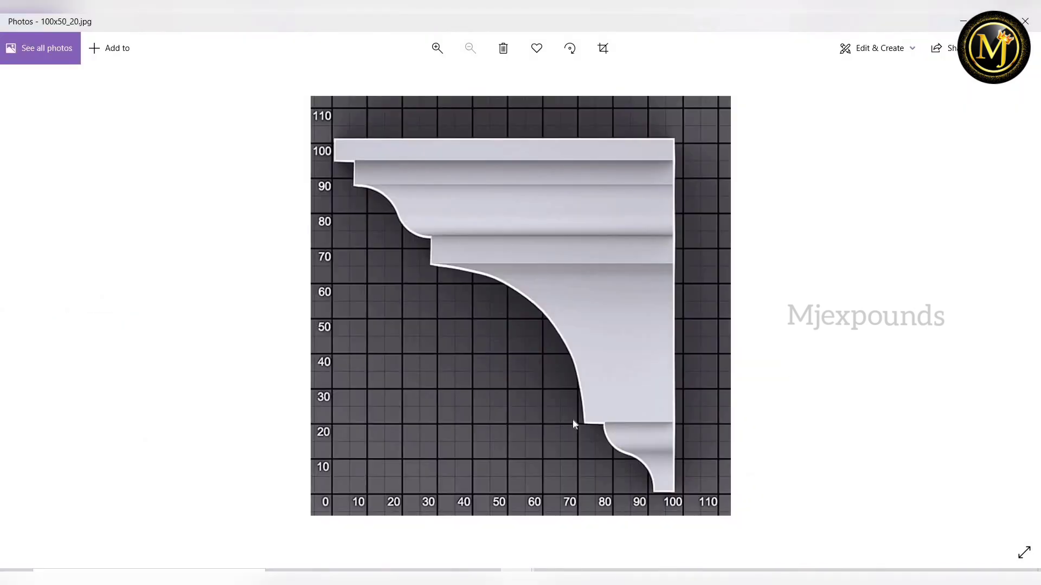
key(alt+Tab)
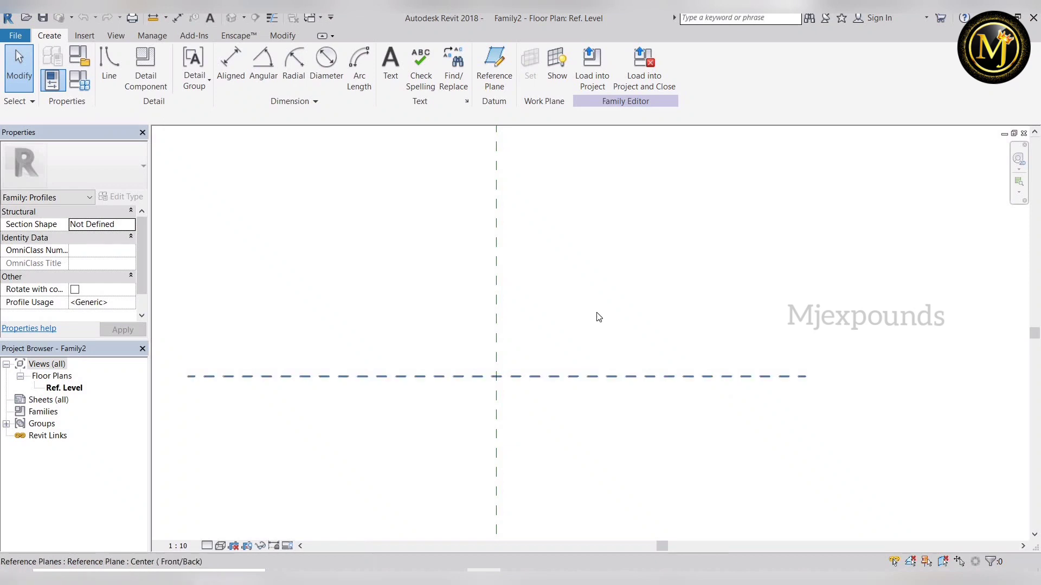
click(109, 64)
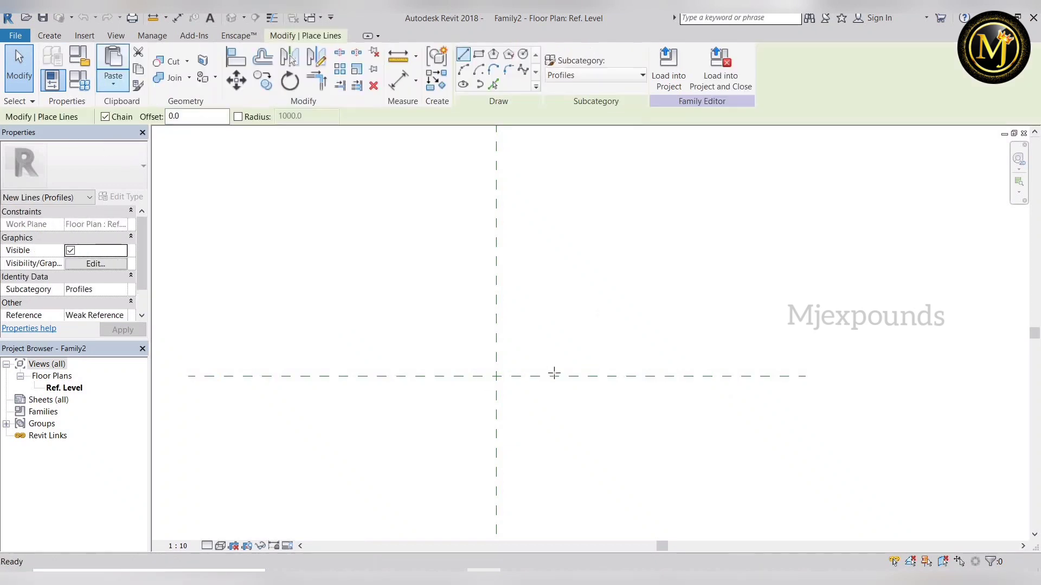
click(466, 378)
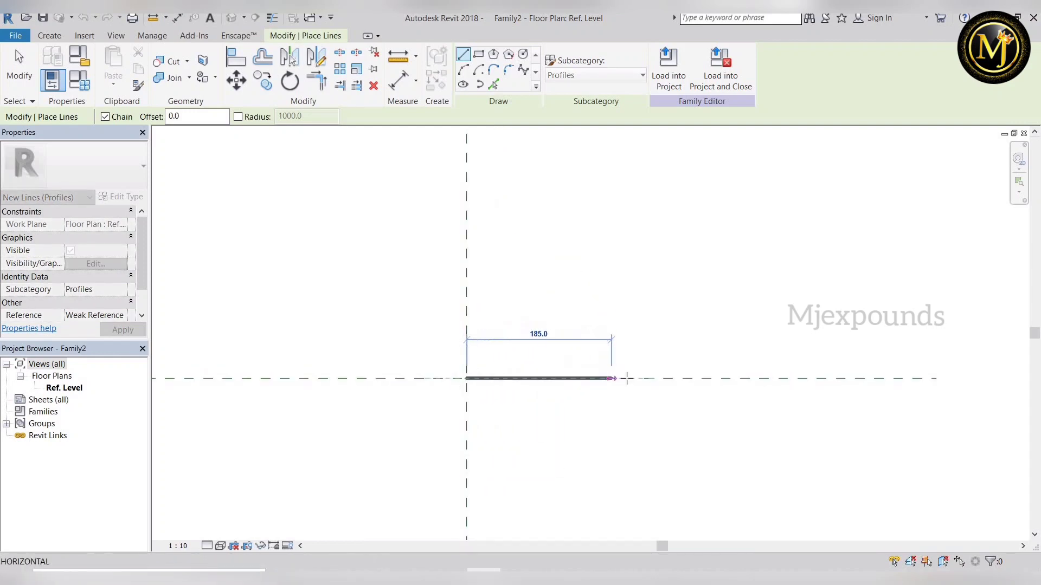
click(626, 378)
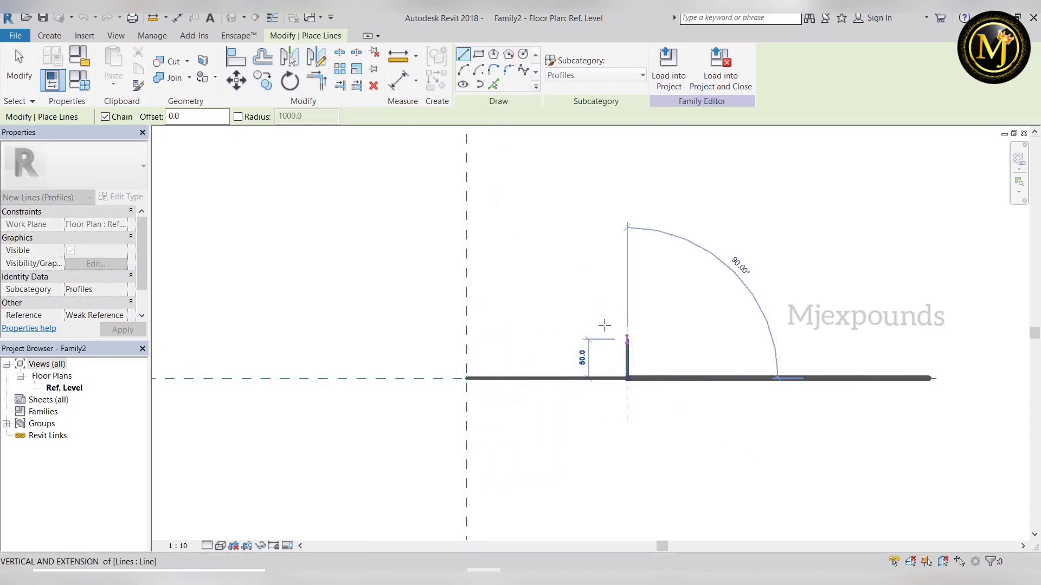
click(576, 324)
- Draw the remaining steps, the upper one about 60 mm wide and 65 mm high, and close the outline with a top edge about 75 mm long
click(572, 280)
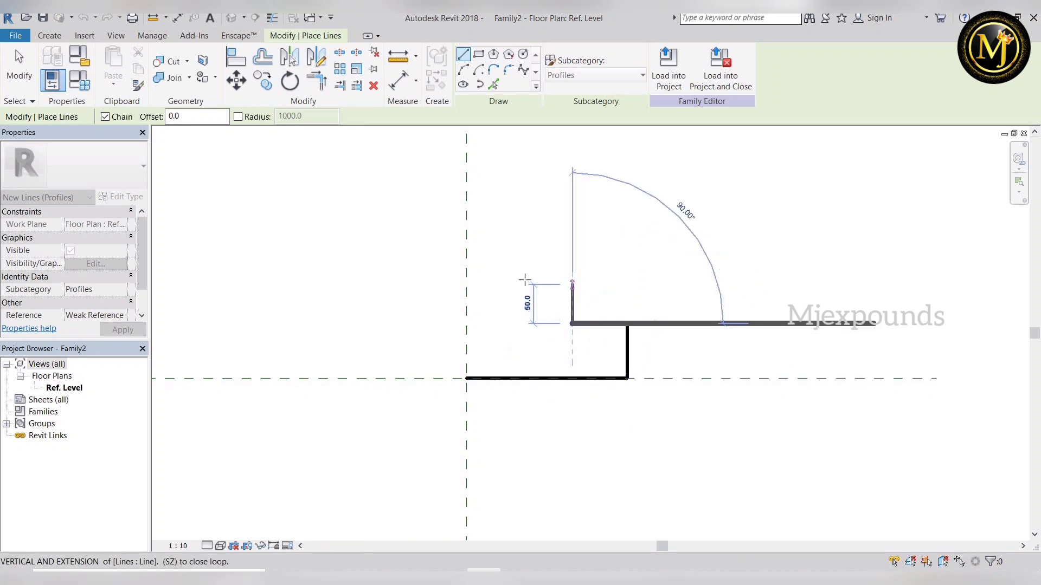
click(572, 280)
click(525, 231)
click(524, 229)
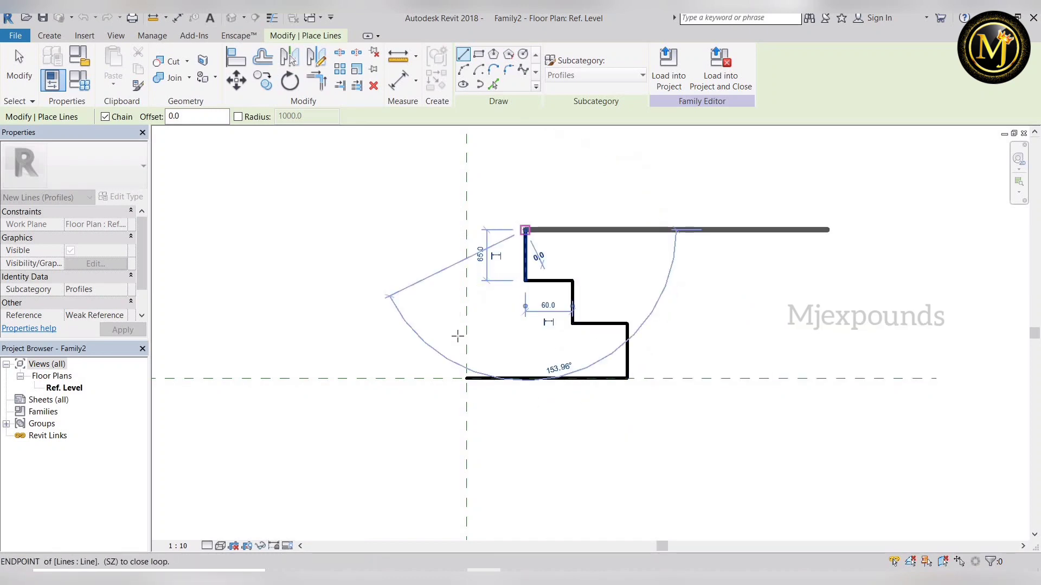
click(467, 230)
click(466, 378)
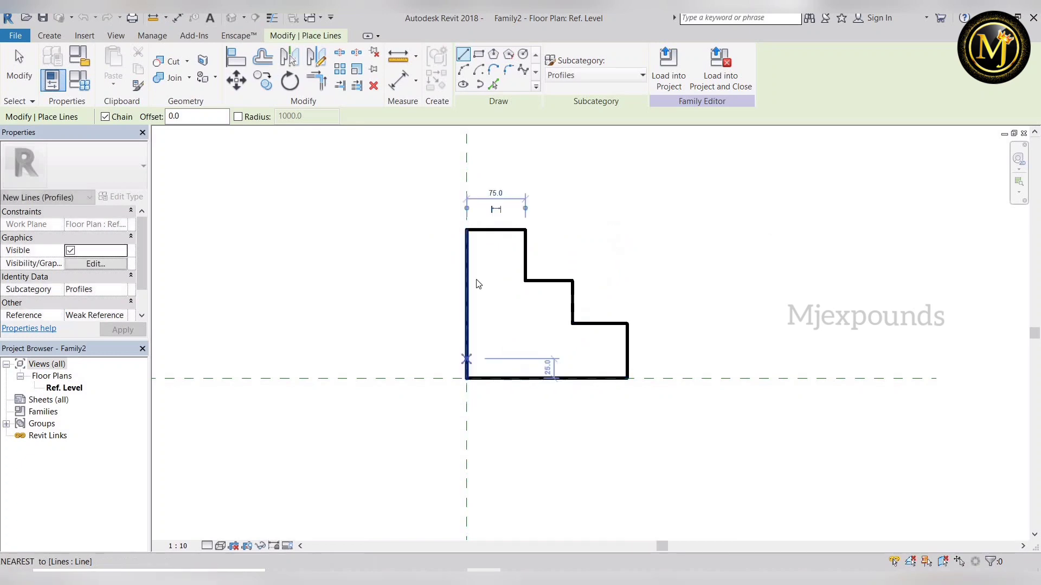
key(Escape)
key(Escape)
- Load the stepped profile family into the sweep for slab project and bring the building's slab edges into view
scroll(658, 366, down, 2)
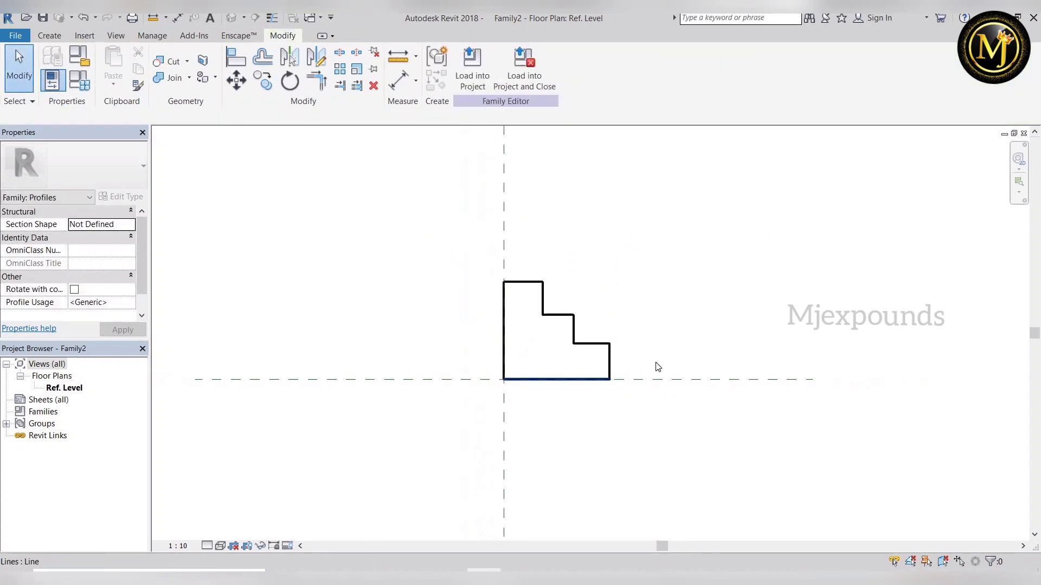
scroll(646, 372, up, 2)
scroll(642, 361, down, 2)
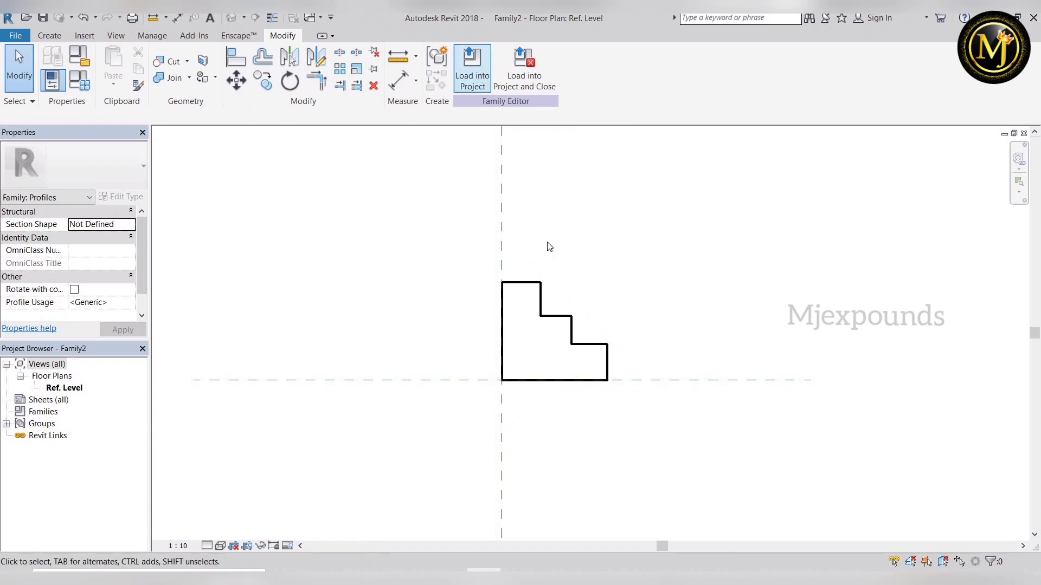
scroll(643, 396, up, 5)
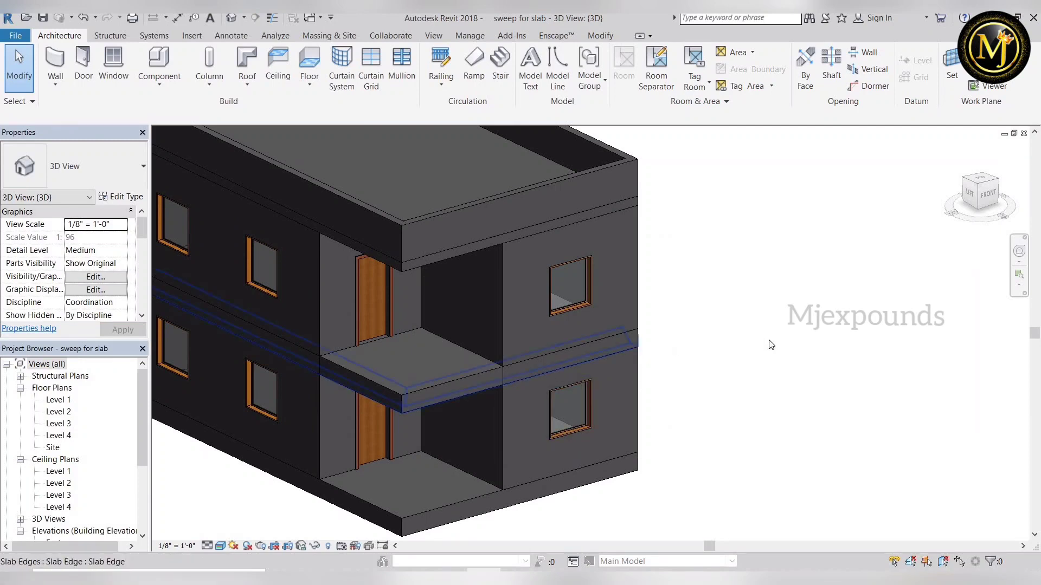
middle_drag(727, 363, 682, 281)
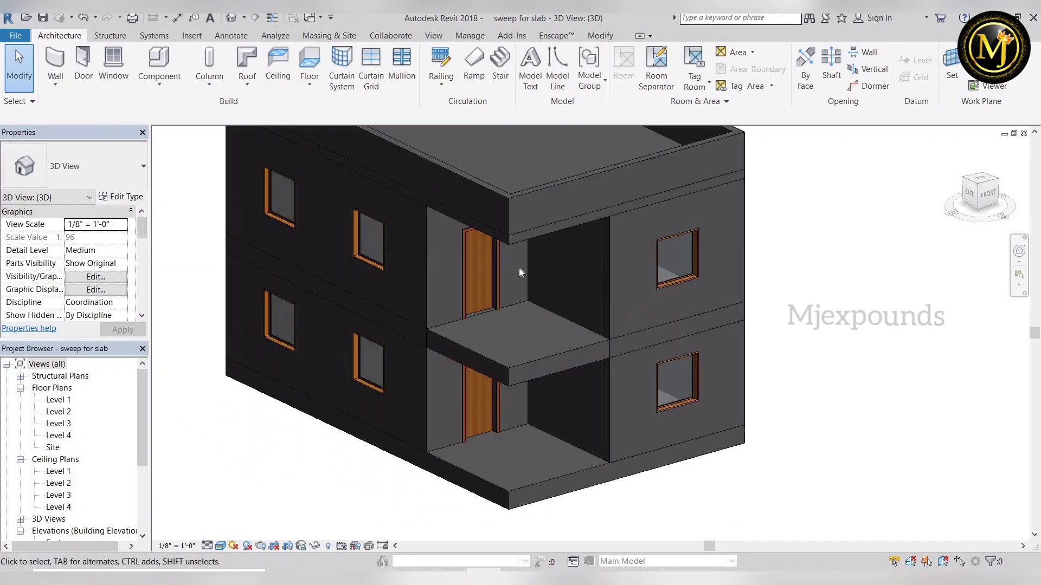
- Set the profile of the middle floor's Slab Edge type to Family2 : Family2
click(519, 382)
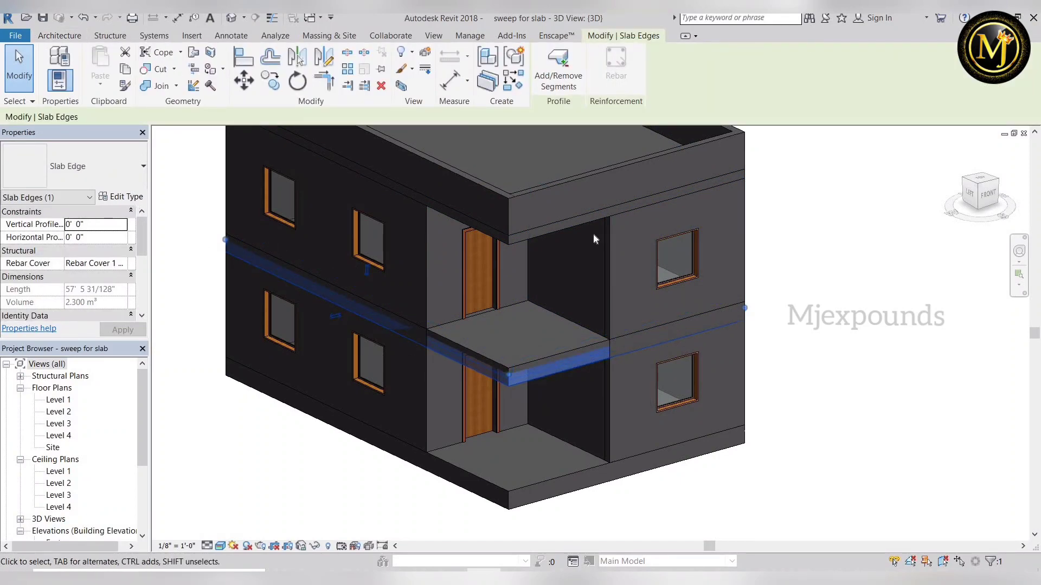
click(120, 197)
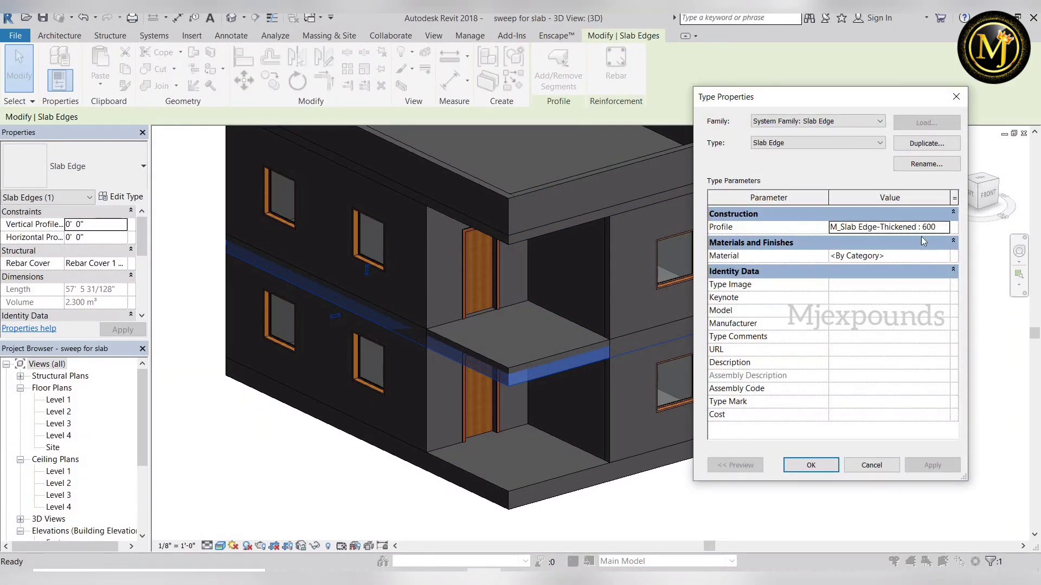
click(943, 228)
scroll(825, 253, up, 1)
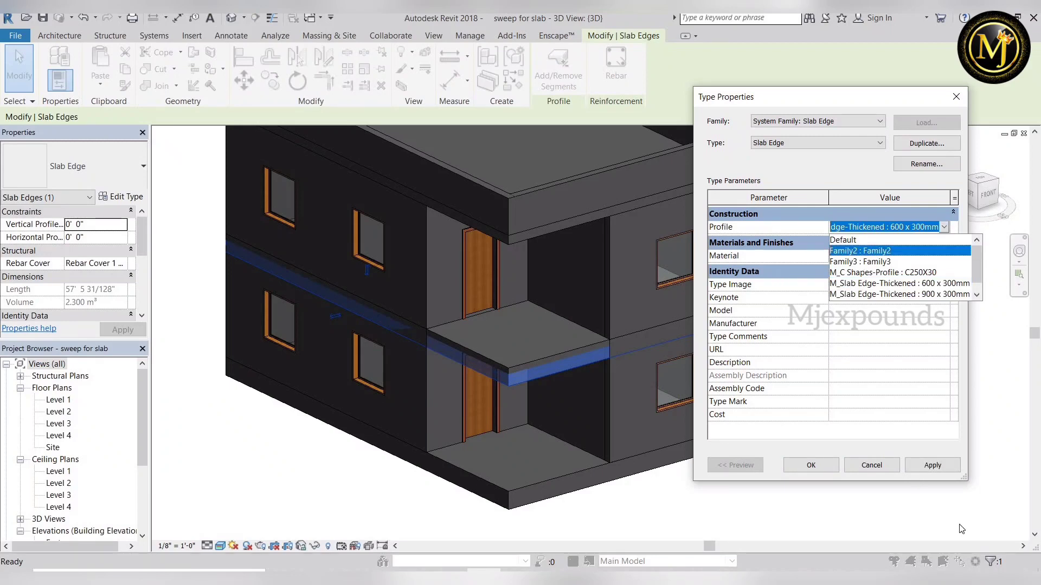
click(861, 251)
click(810, 465)
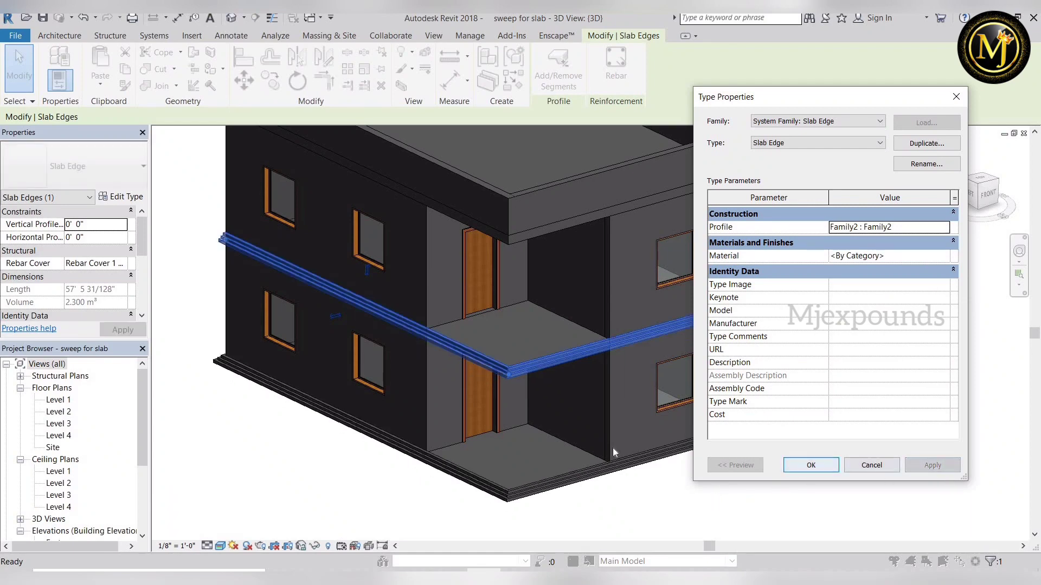
key(Escape)
- Assign the Clad - White material to the Slab Edge type of the middle floor's stepped moulding
scroll(490, 337, up, 5)
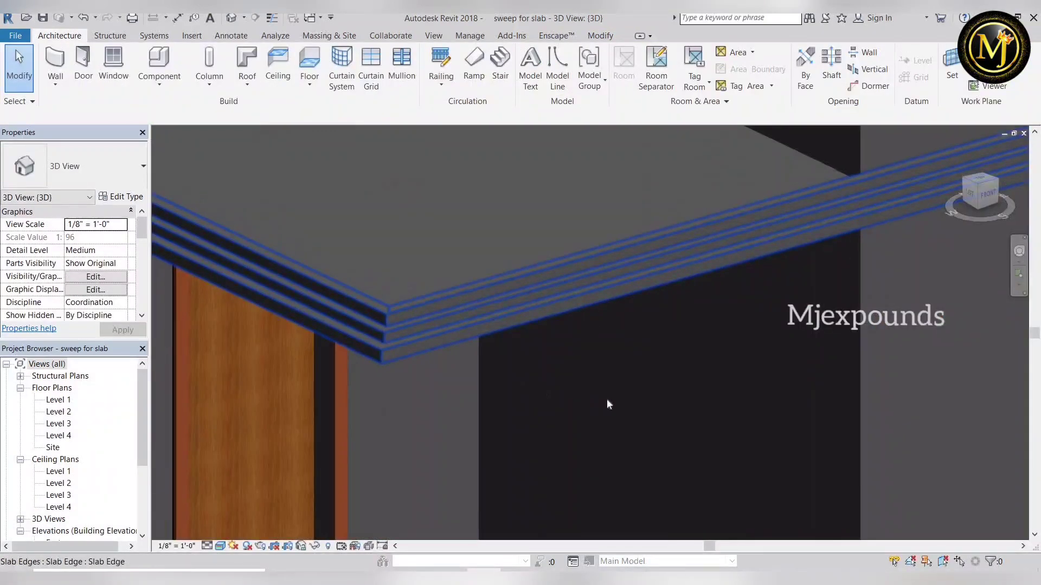
scroll(808, 379, down, 2)
scroll(620, 377, down, 4)
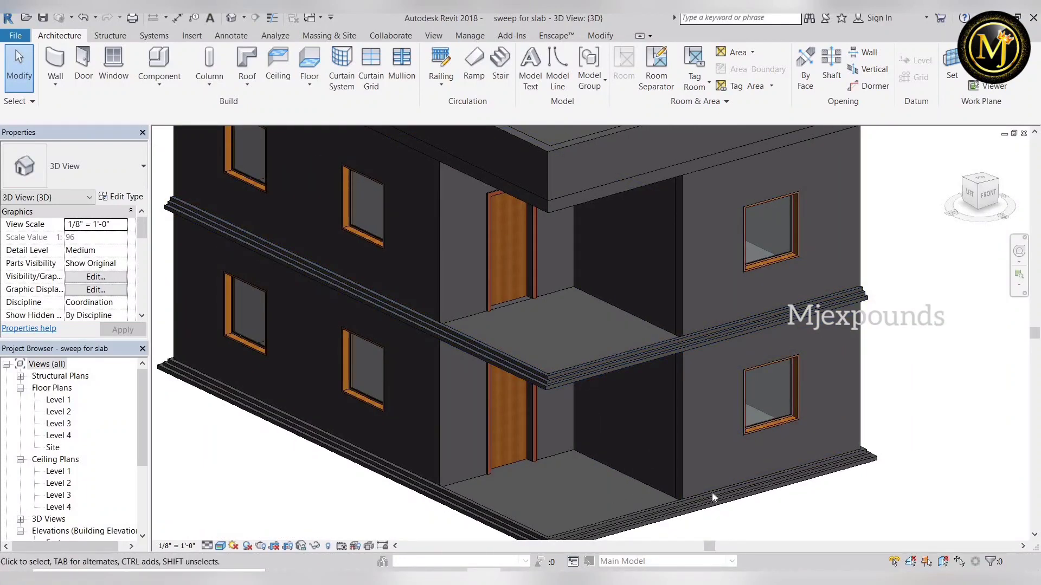
scroll(623, 434, down, 2)
scroll(584, 386, up, 2)
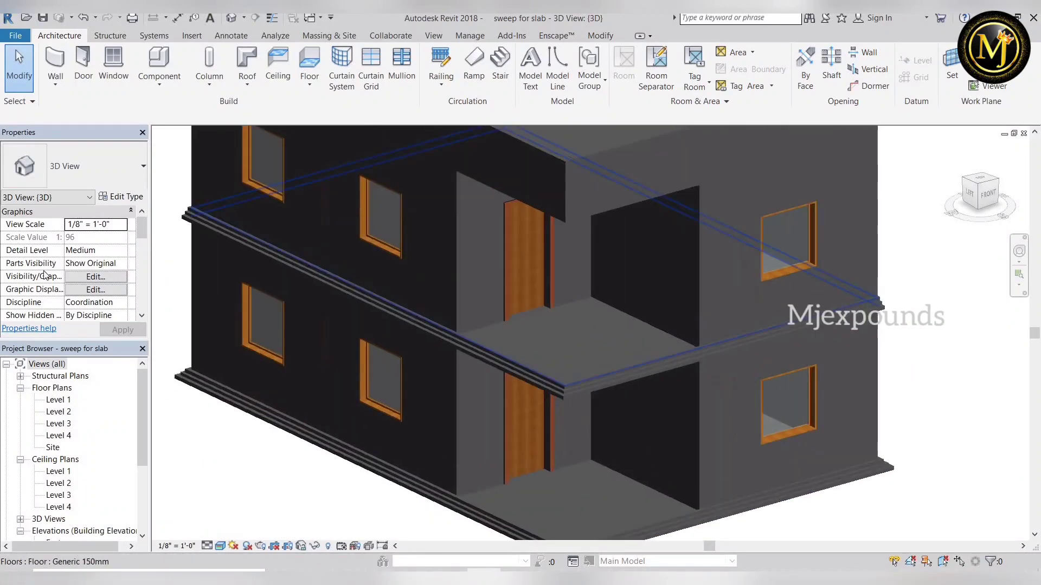
click(584, 387)
click(126, 201)
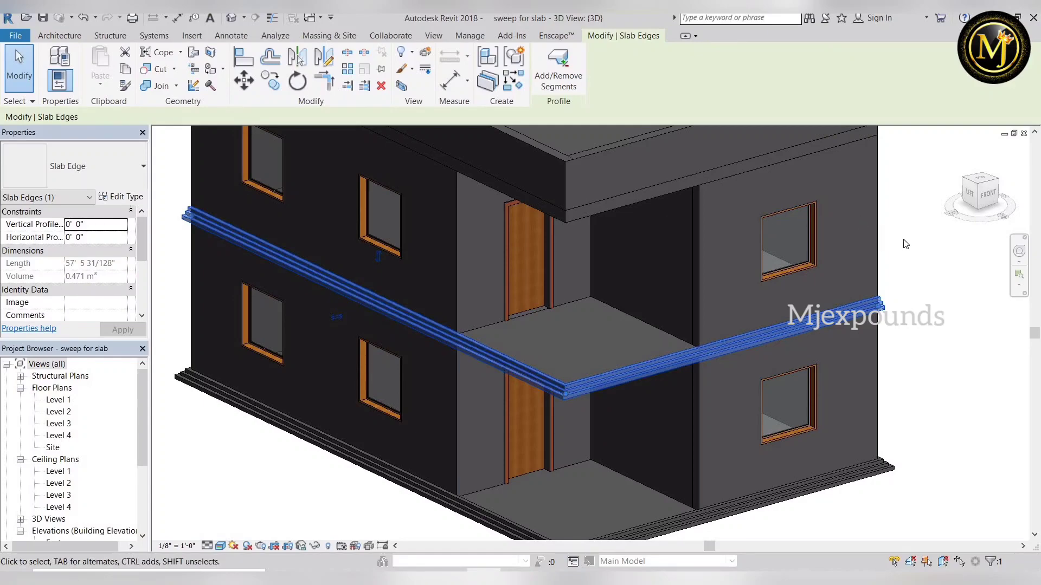
click(950, 260)
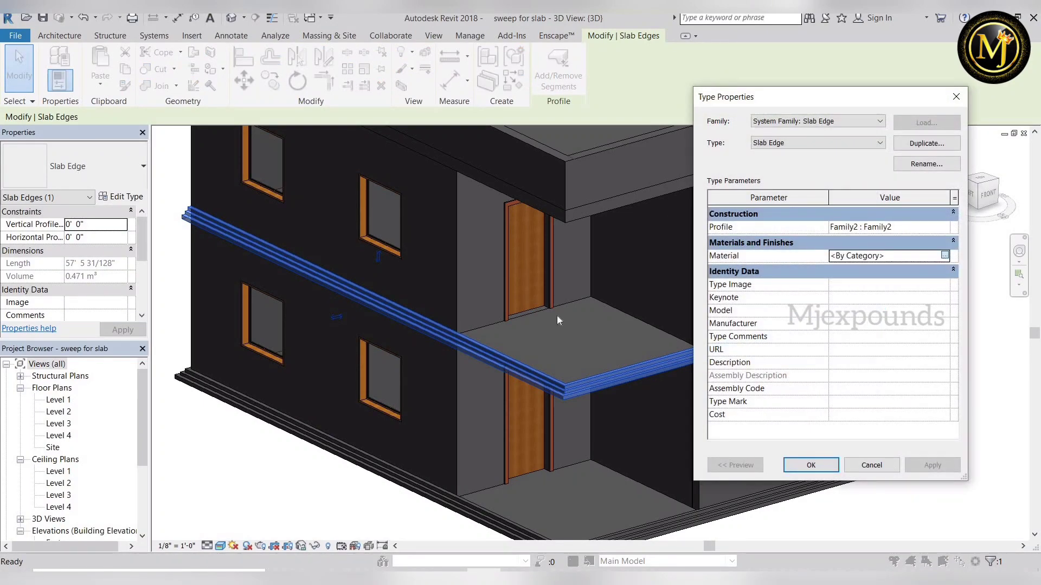
click(946, 257)
scroll(522, 295, down, 4)
click(533, 308)
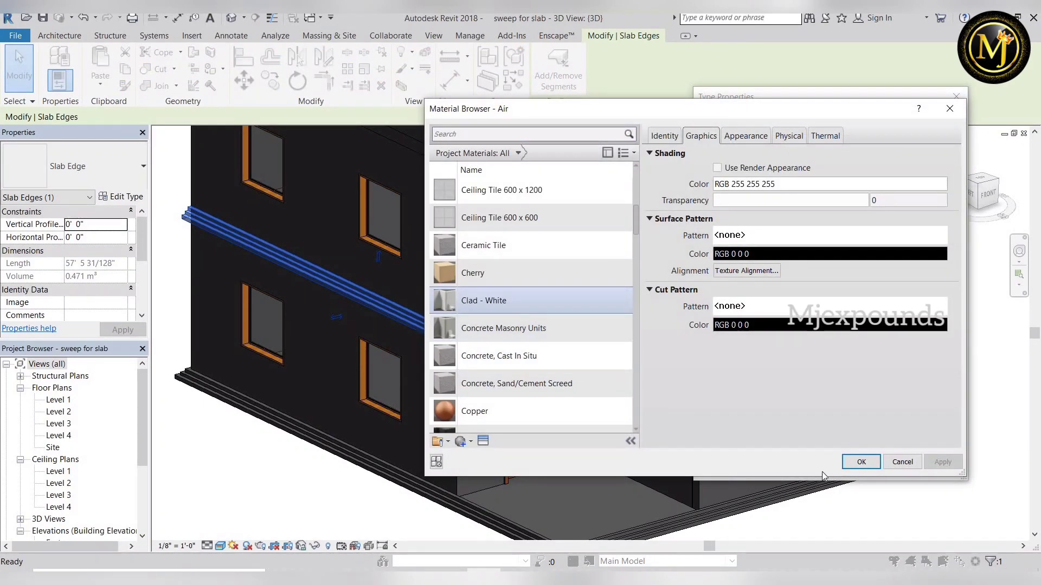
click(854, 467)
click(813, 467)
click(1006, 193)
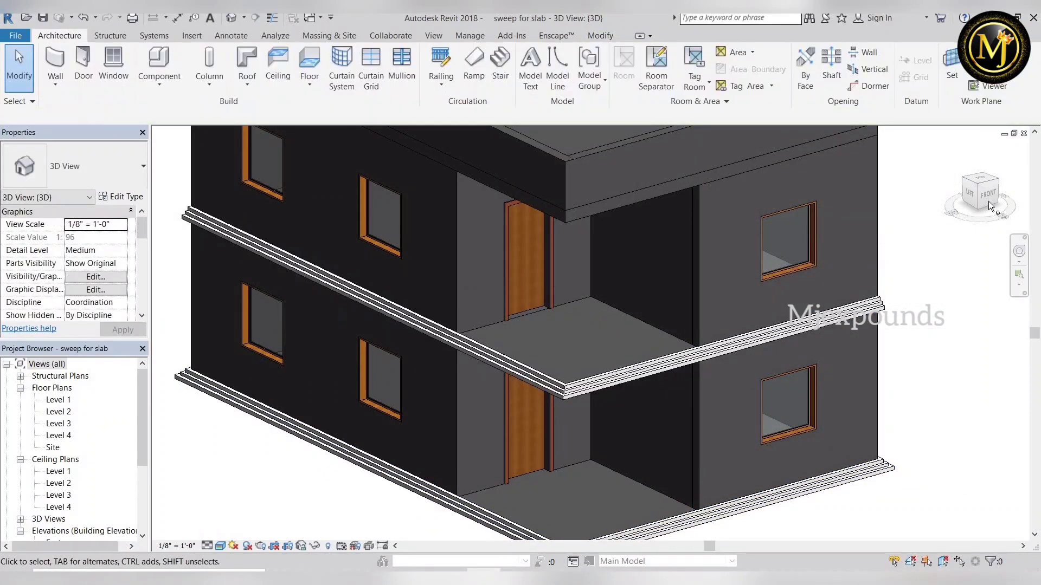
- Examine the white stepped mouldings around the building, including their corner joint and exposed end profile
shift+middle_drag(740, 413, 569, 373)
middle_drag(547, 490, 417, 455)
scroll(419, 510, up, 5)
scroll(393, 401, up, 4)
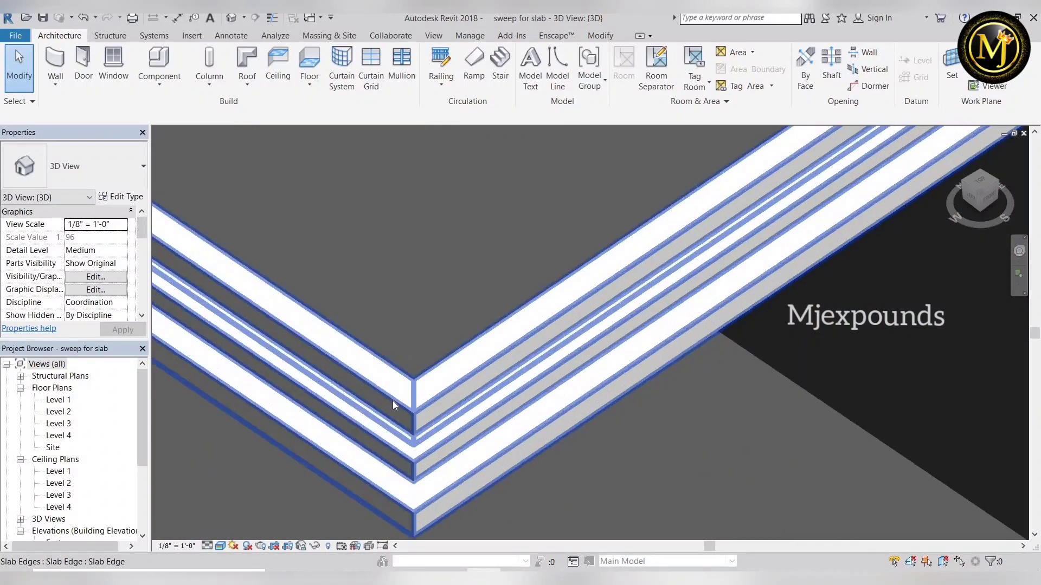
scroll(941, 212, down, 7)
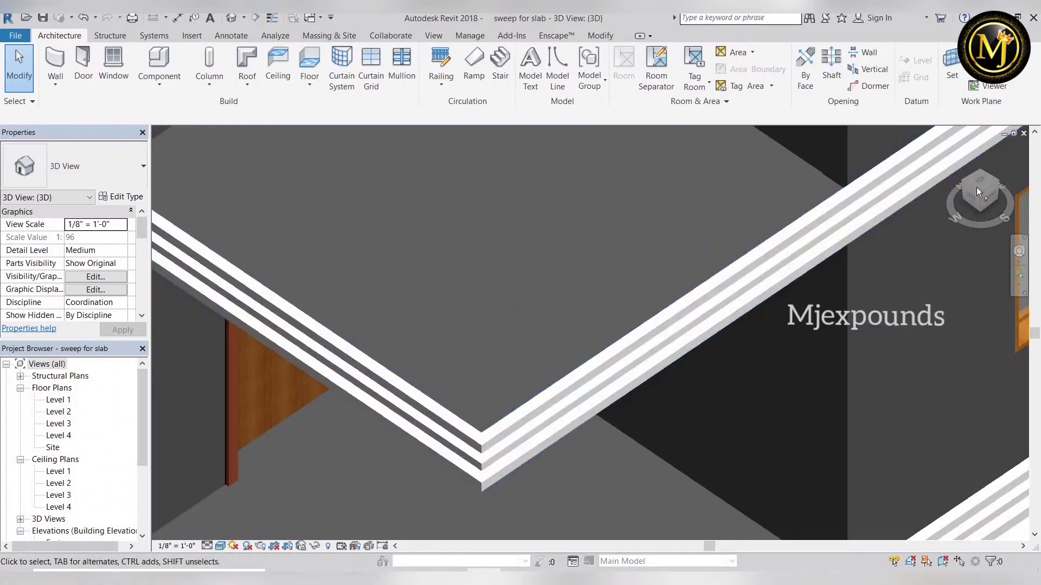
mouse_move(973, 187)
mouse_down()
mouse_move(528, 352)
mouse_move(334, 259)
mouse_move(335, 296)
mouse_up()
scroll(586, 274, up, 4)
middle_drag(184, 317, 546, 284)
scroll(516, 451, up, 3)
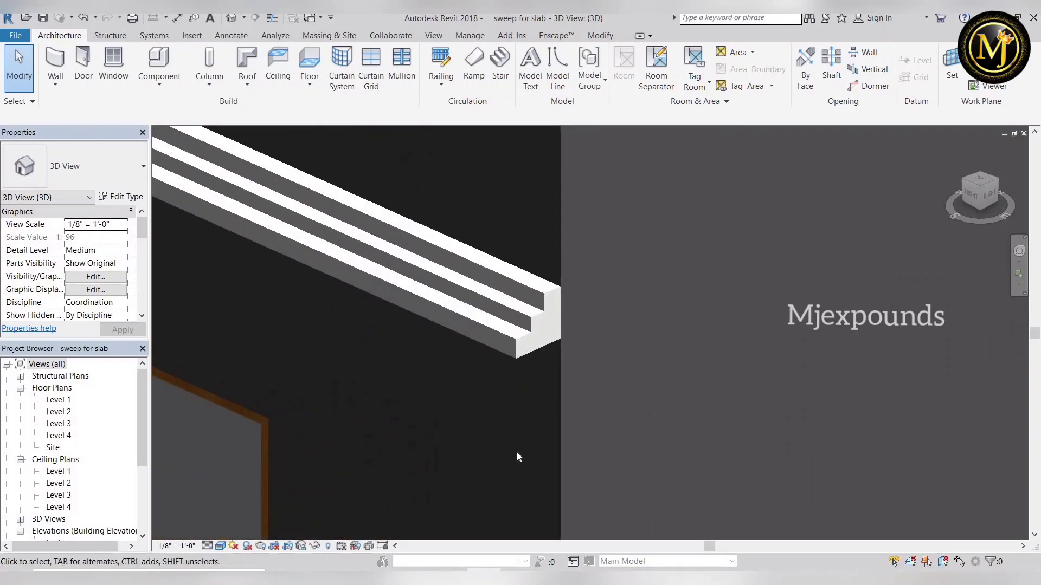
scroll(536, 374, up, 2)
scroll(581, 421, down, 1)
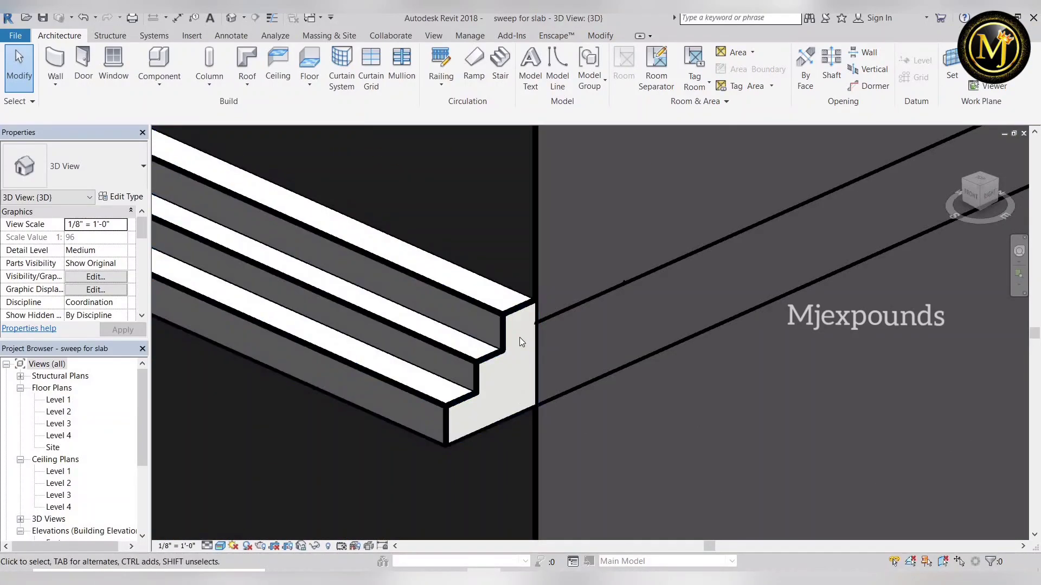
scroll(604, 361, down, 5)
shift+middle_drag(956, 389, 849, 327)
scroll(824, 385, down, 2)
shift+middle_drag(825, 386, 817, 440)
scroll(790, 436, up, 3)
scroll(774, 435, down, 3)
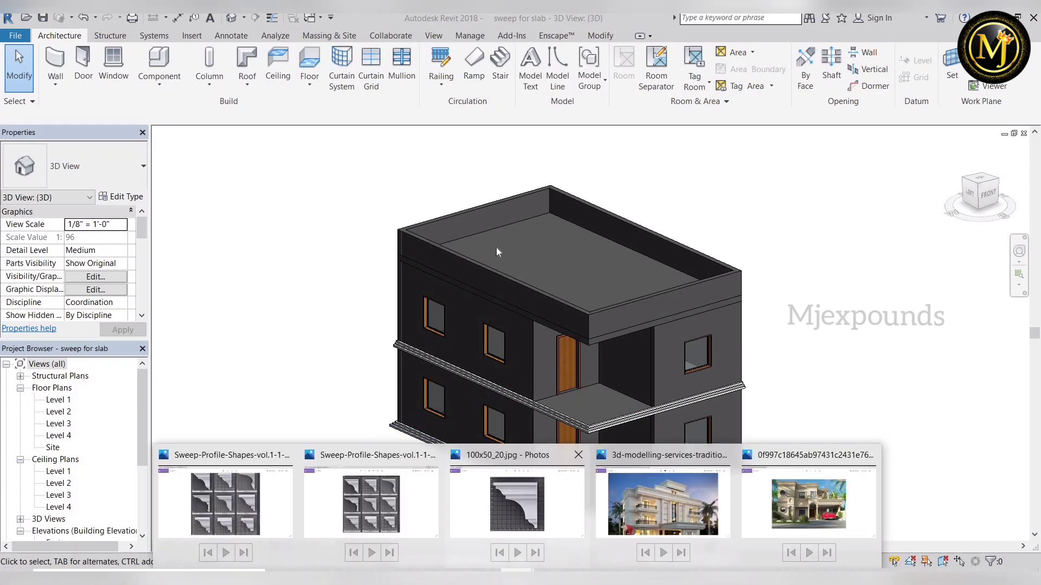
- Switch to Photos and examine the cornices on the bungalow rendering and the sheet of sweep profile shapes
click(685, 488)
scroll(633, 412, down, 2)
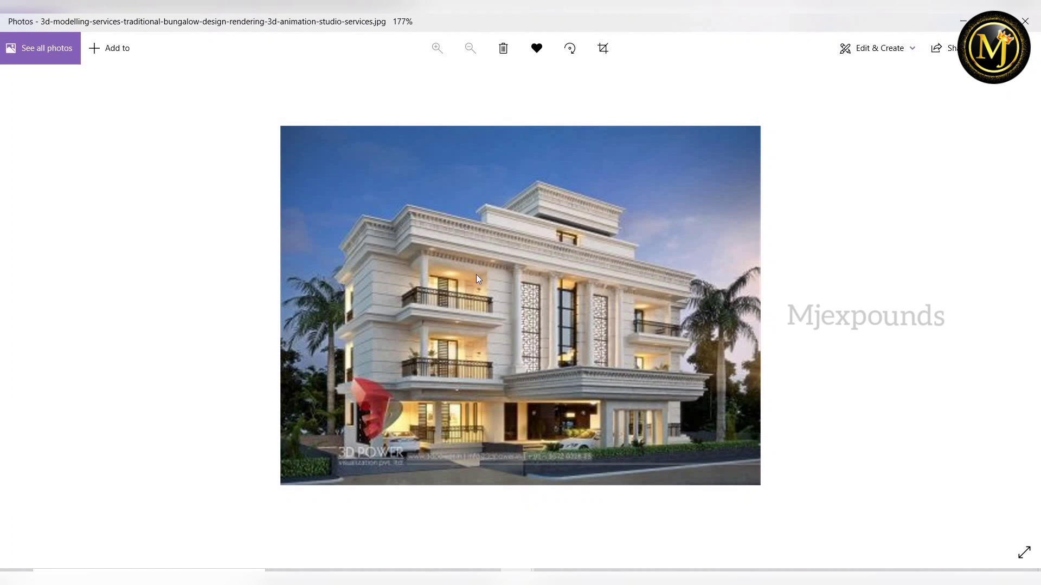
scroll(462, 307, up, 3)
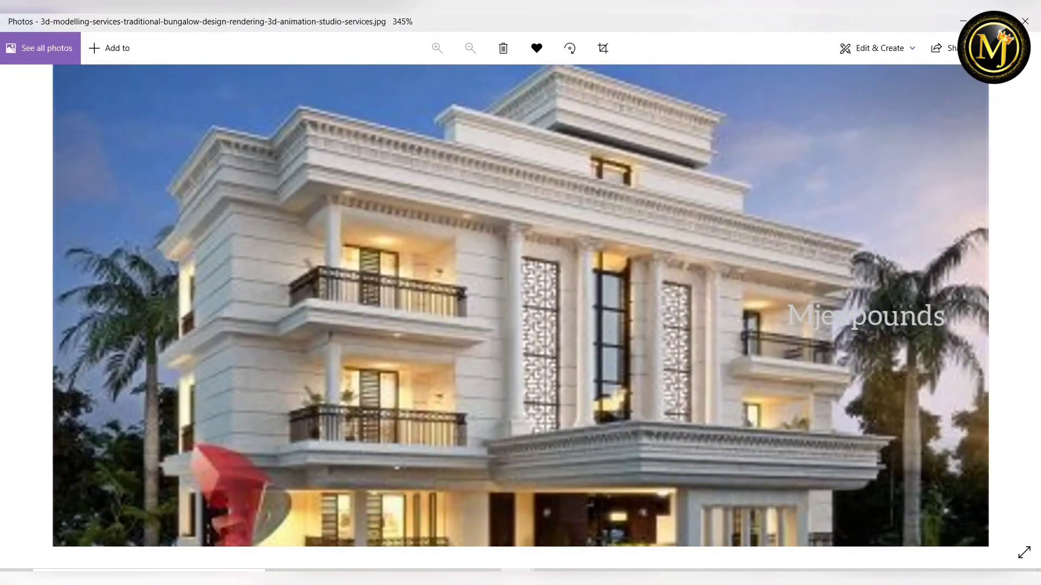
click(516, 578)
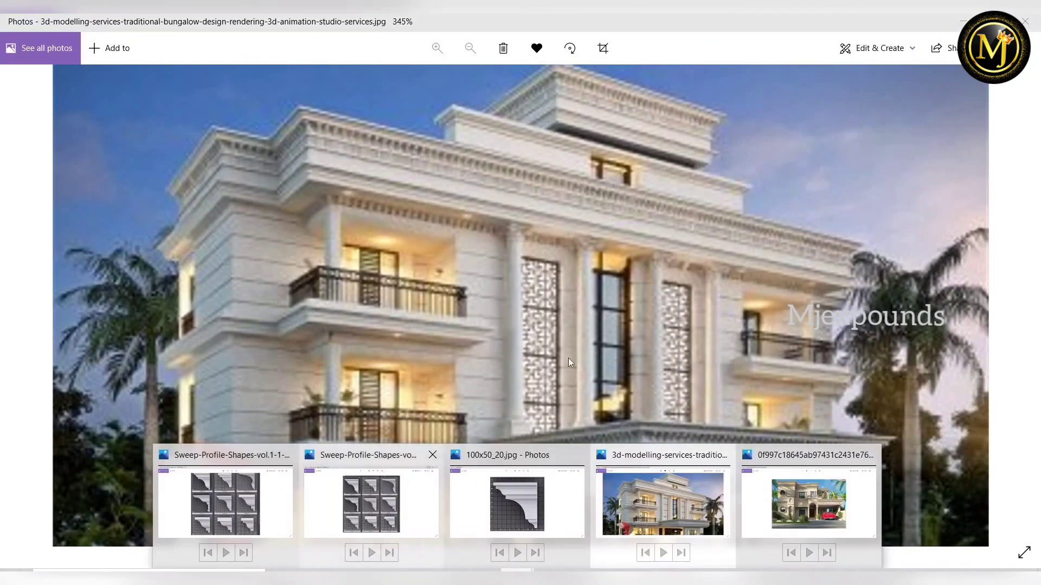
click(390, 488)
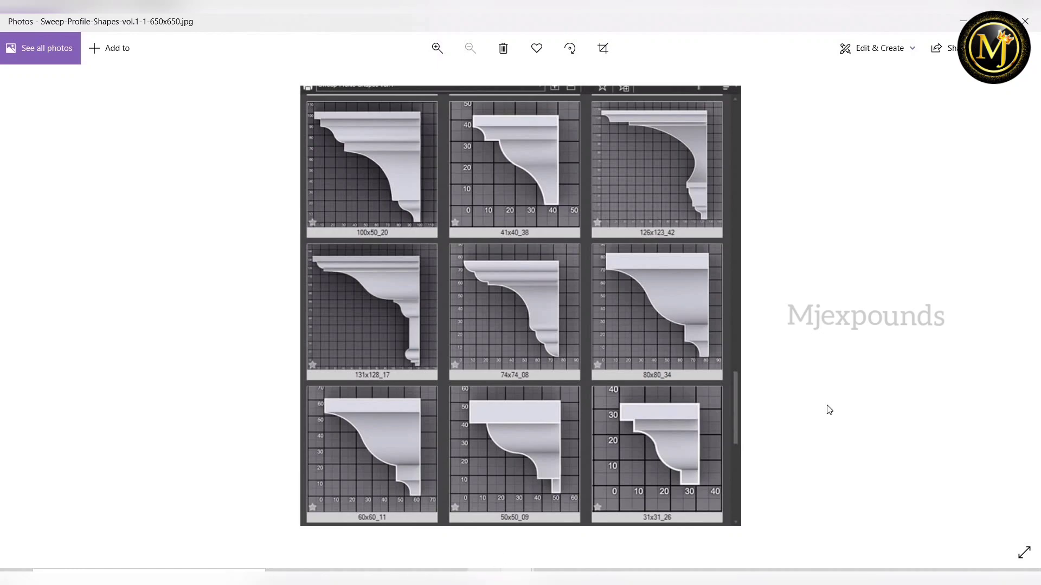
- Return to Revit and duplicate the lowest slab edge's type as Slab Edge 2
key(alt+Tab)
scroll(548, 438, up, 2)
middle_drag(548, 438, 488, 415)
scroll(491, 434, up, 1)
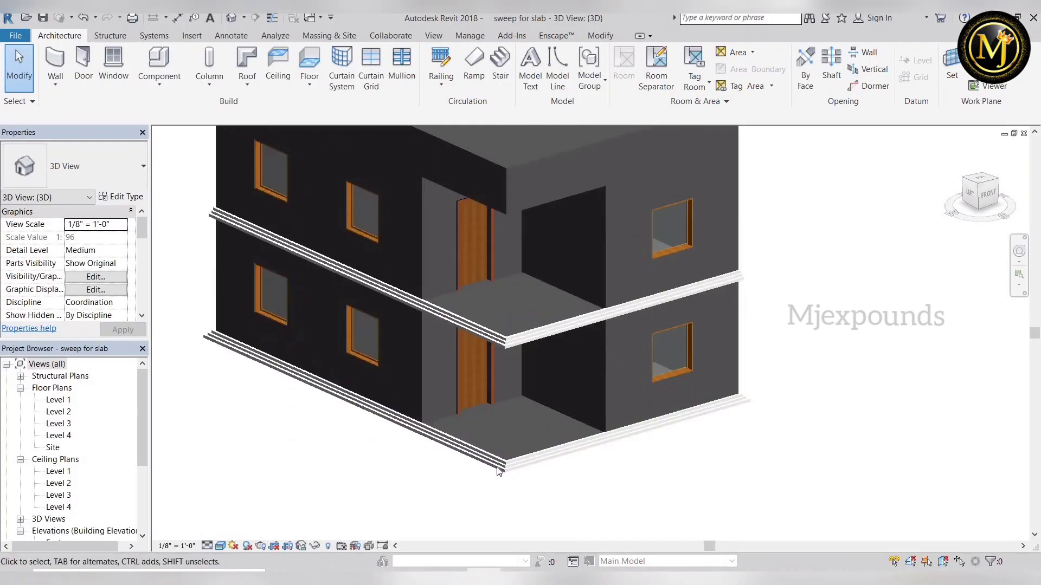
scroll(499, 472, up, 1)
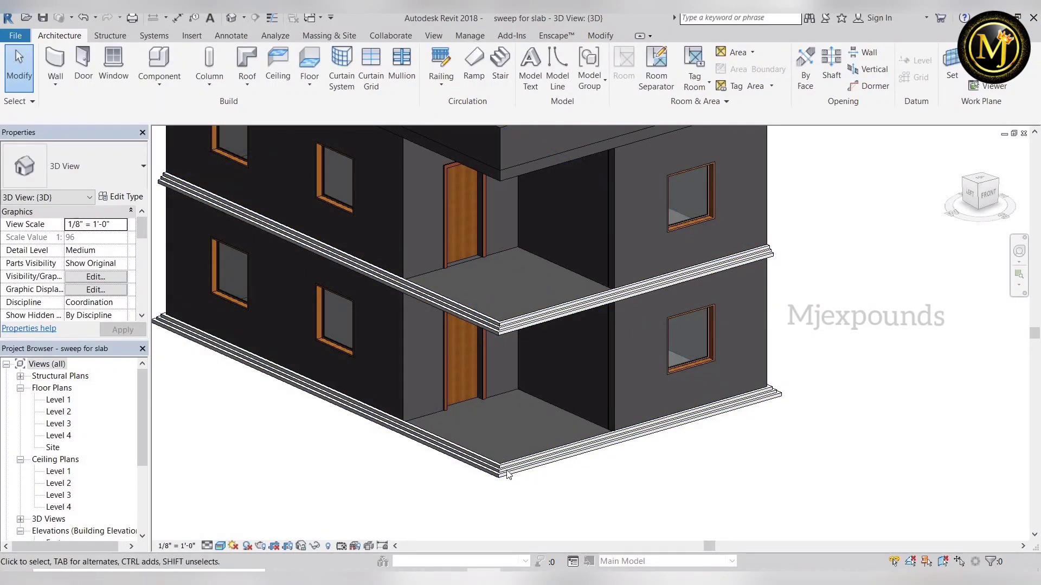
click(554, 463)
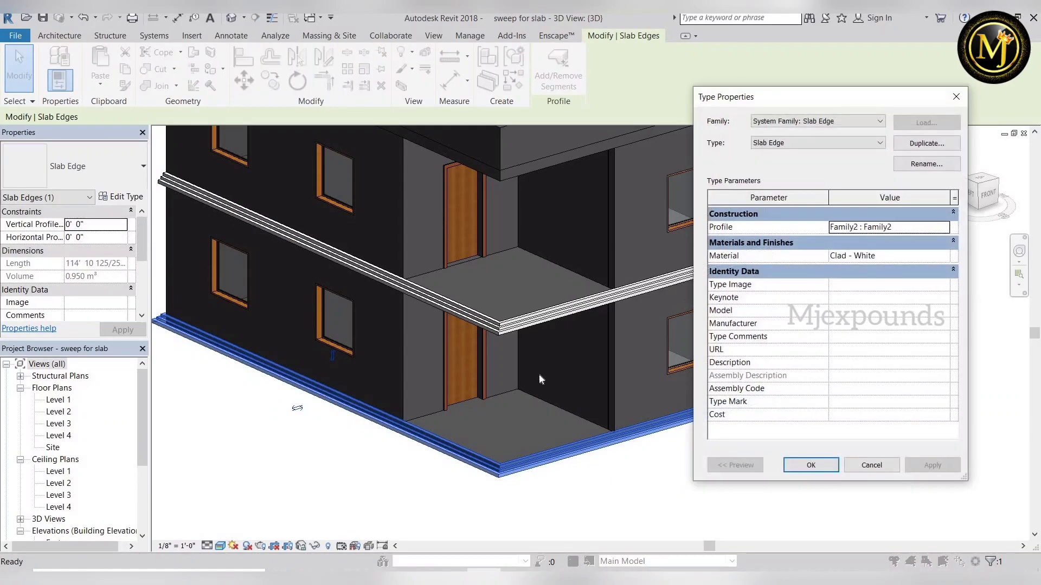
click(926, 144)
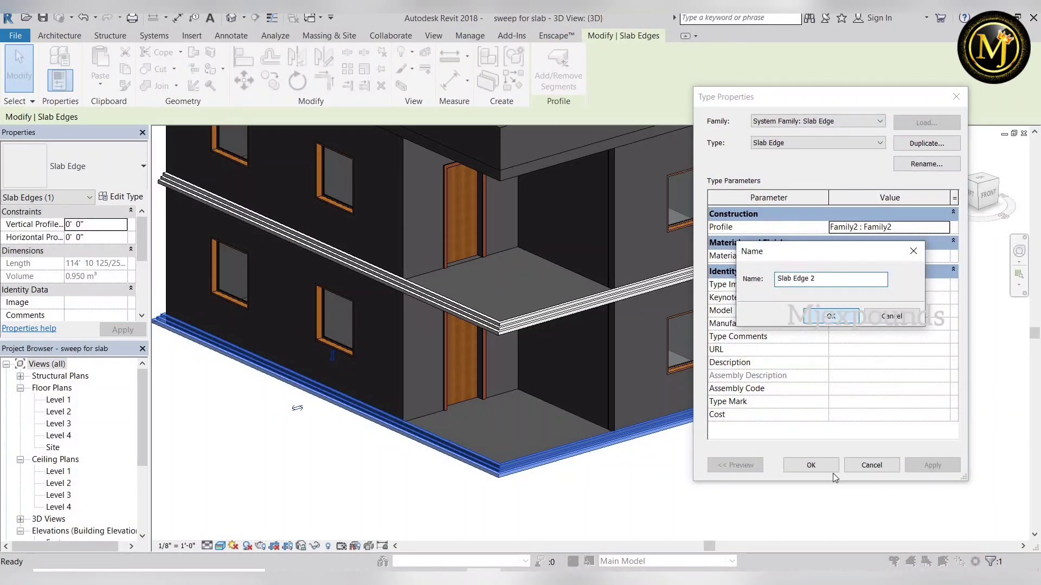
key(Return)
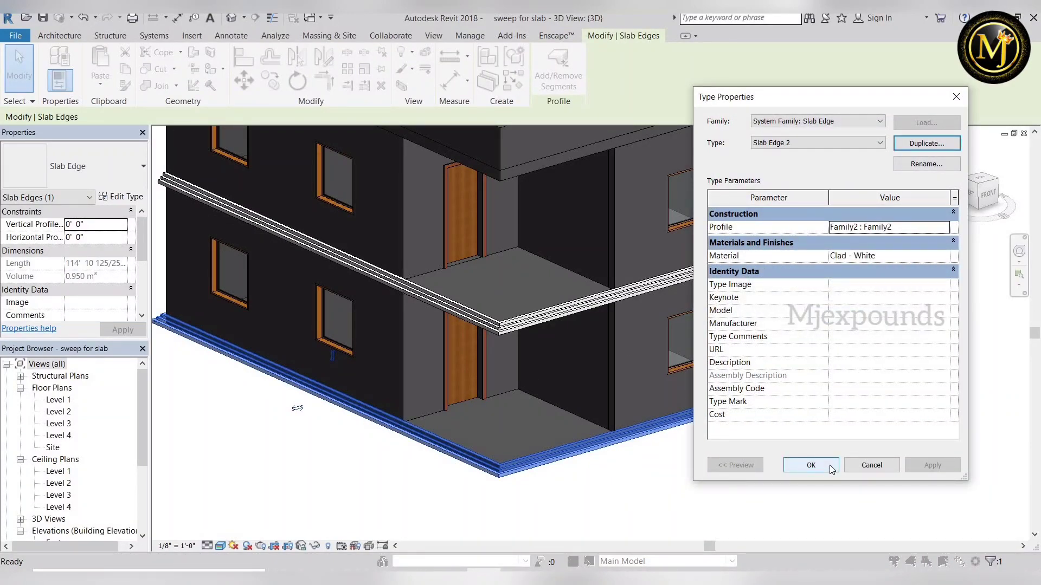
click(812, 466)
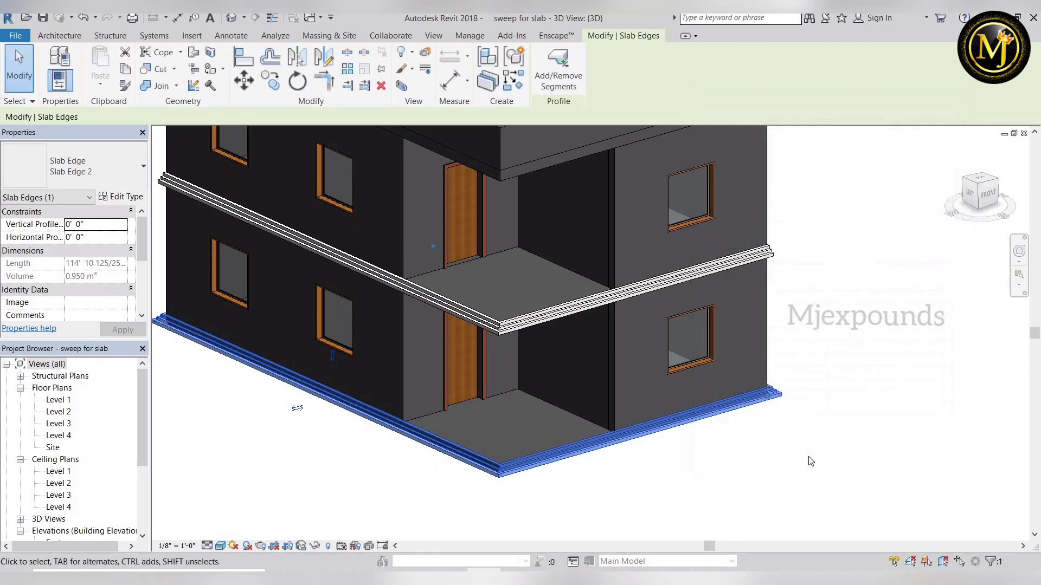
key(Escape)
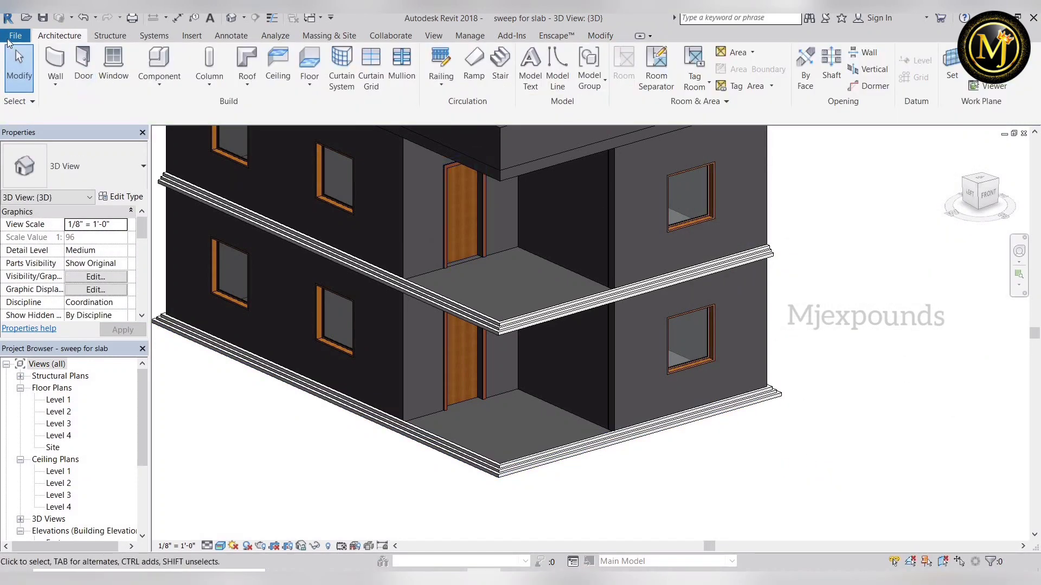
- Create another new family from the Metric Profile.rft template
key(alt+f)
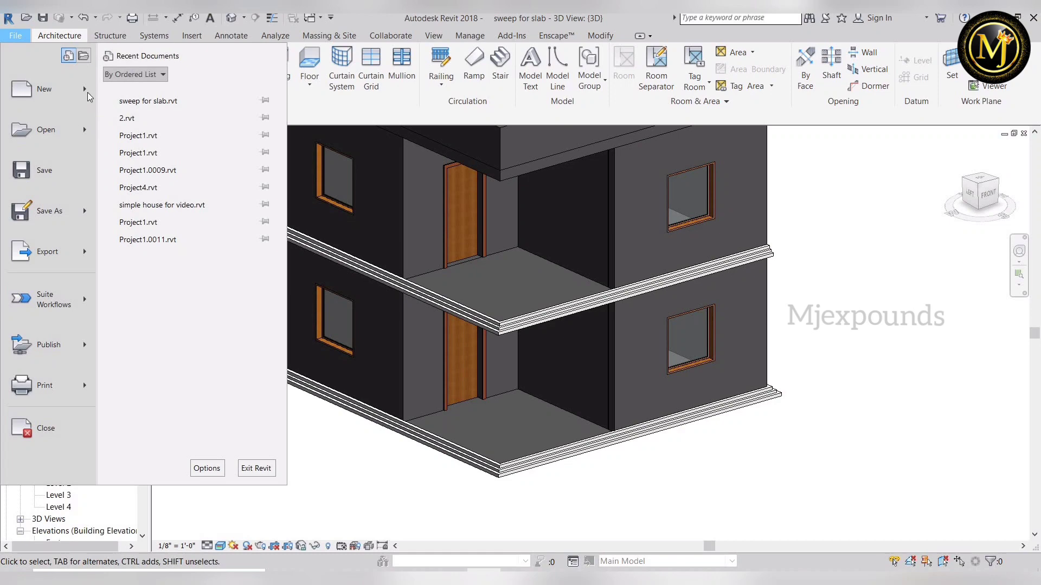
mouse_move(51, 90)
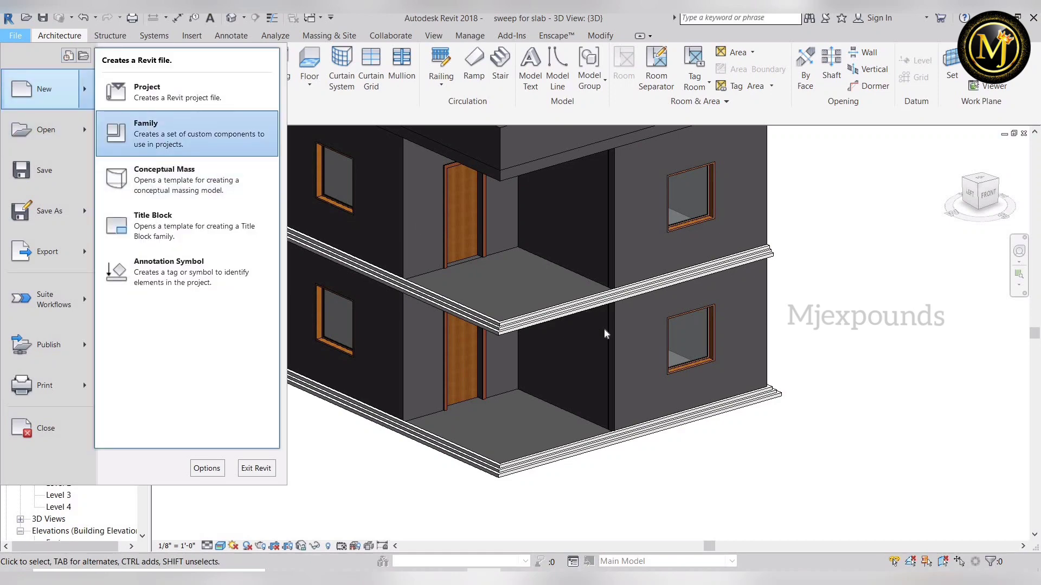
click(146, 122)
scroll(619, 332, down, 9)
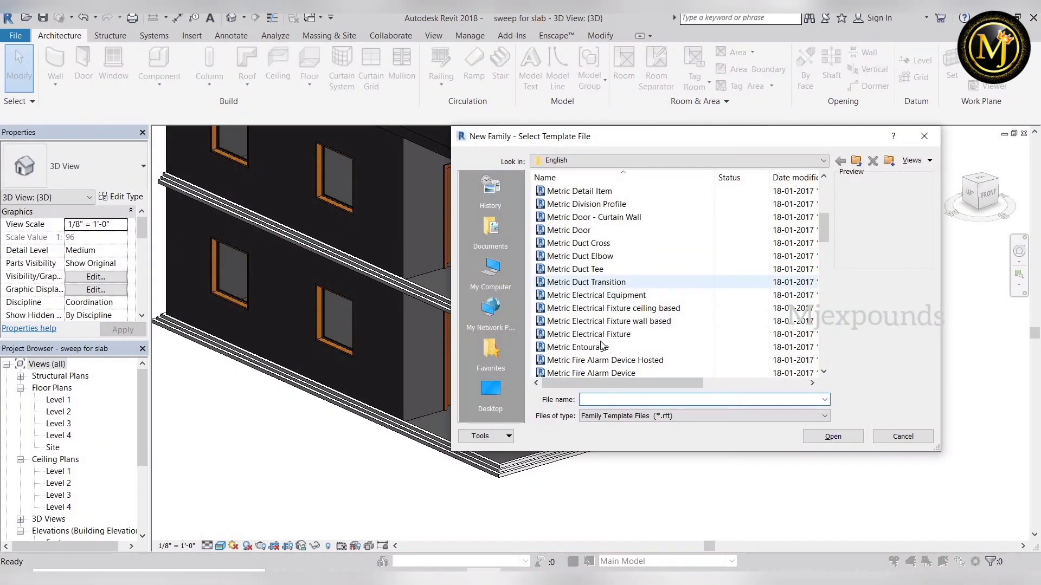
scroll(600, 343, down, 7)
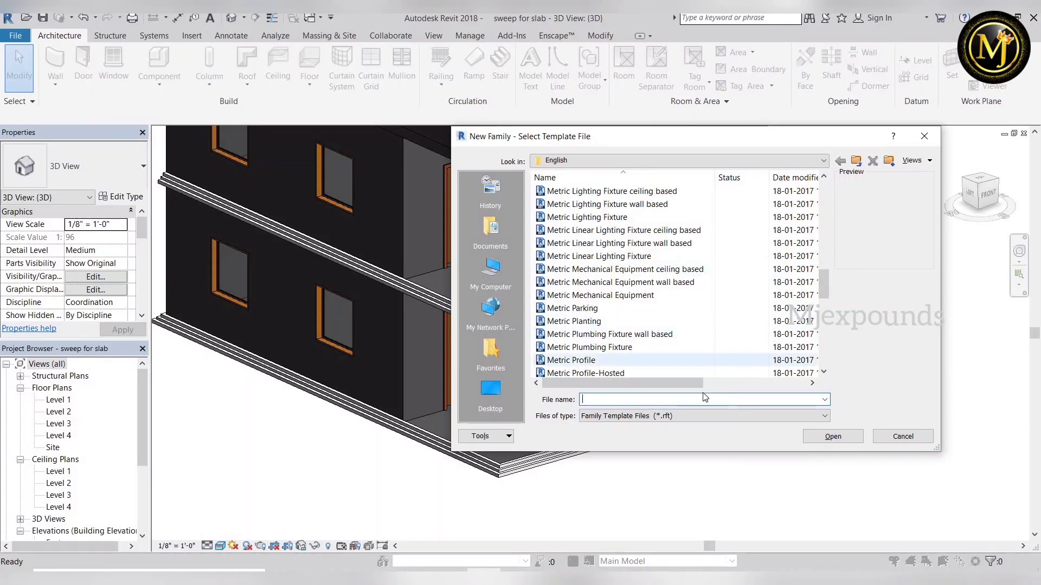
click(649, 359)
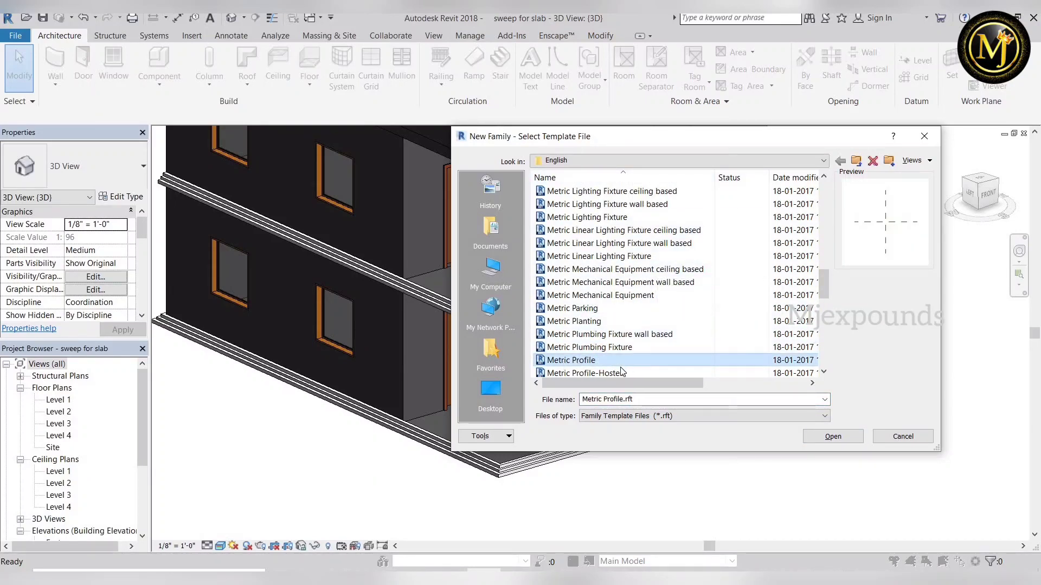
click(824, 434)
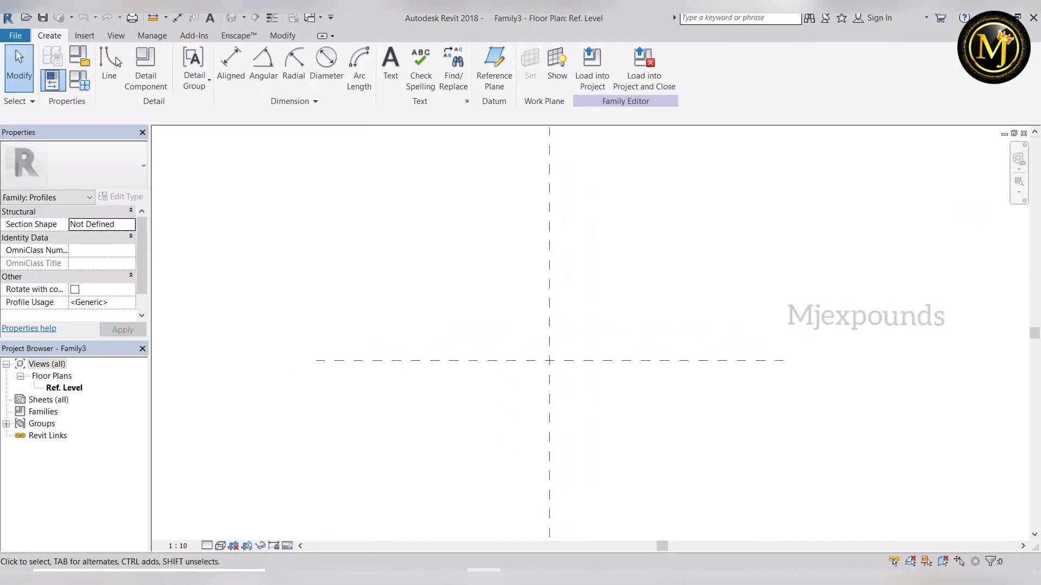
- Start the profile at the reference plane intersection with a 45 mm horizontal line and a 20 mm vertical line downward
click(113, 59)
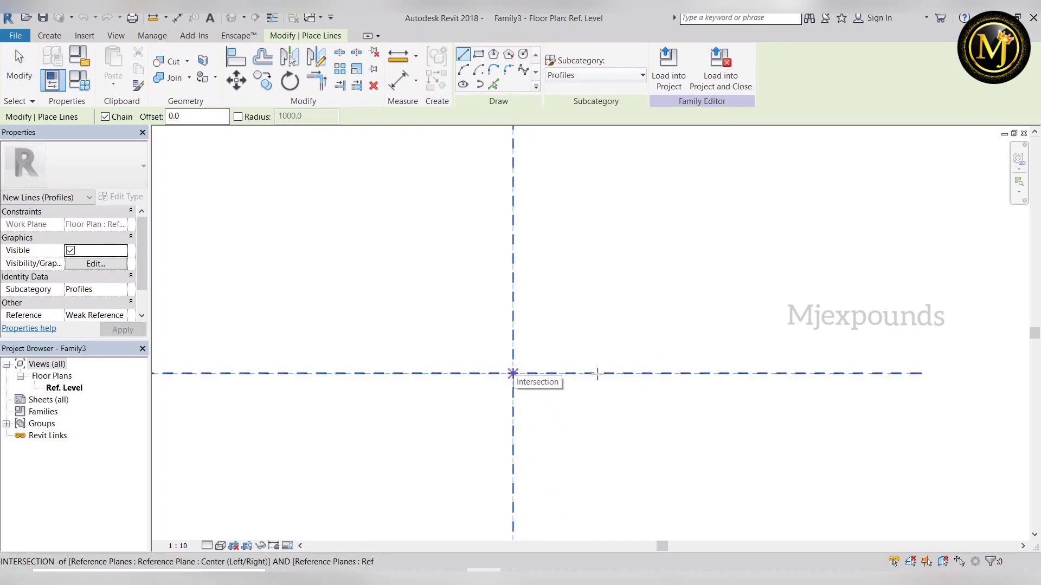
click(513, 373)
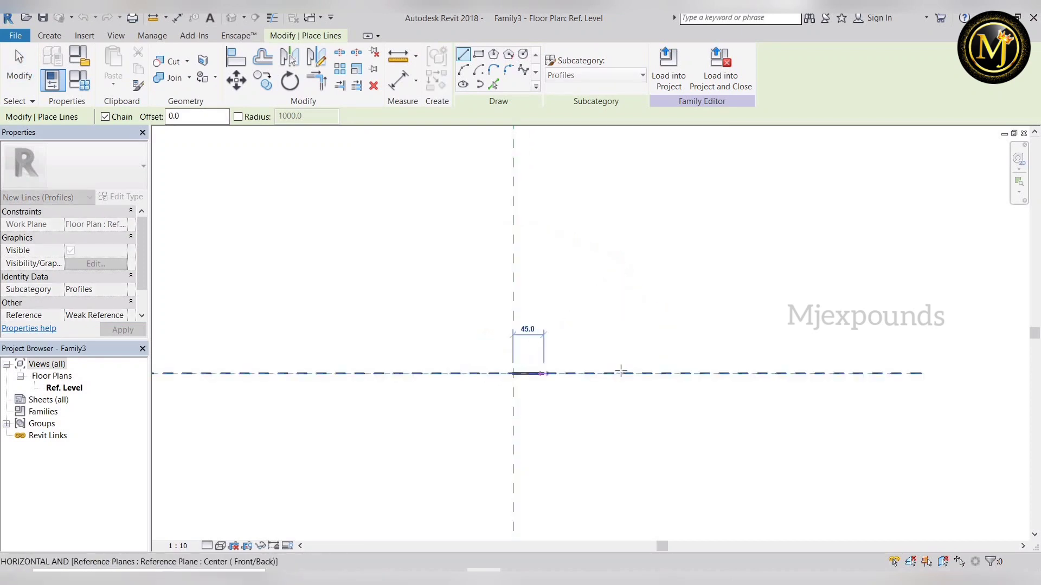
click(544, 374)
scroll(543, 386, up, 2)
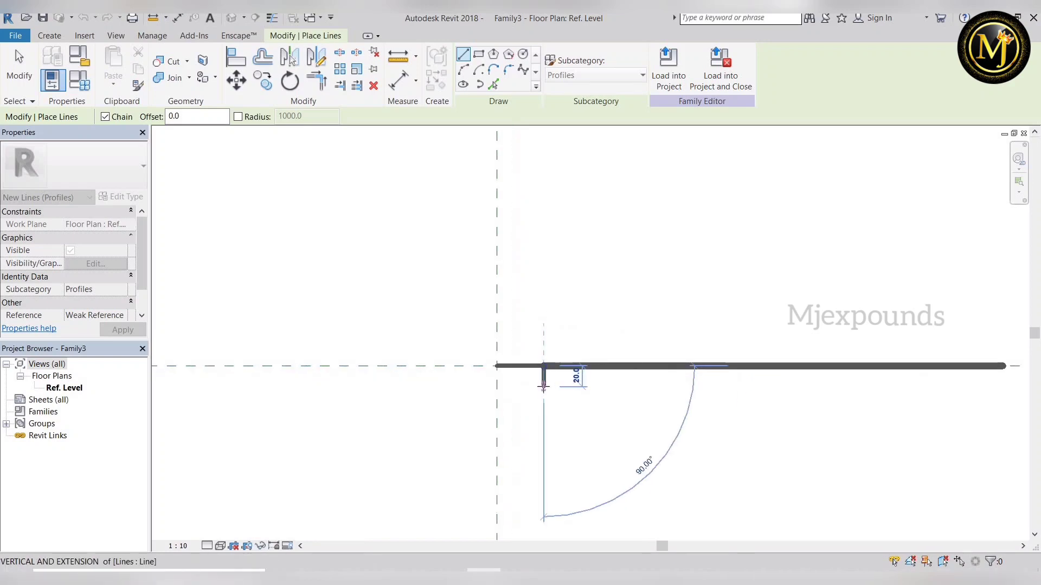
click(543, 386)
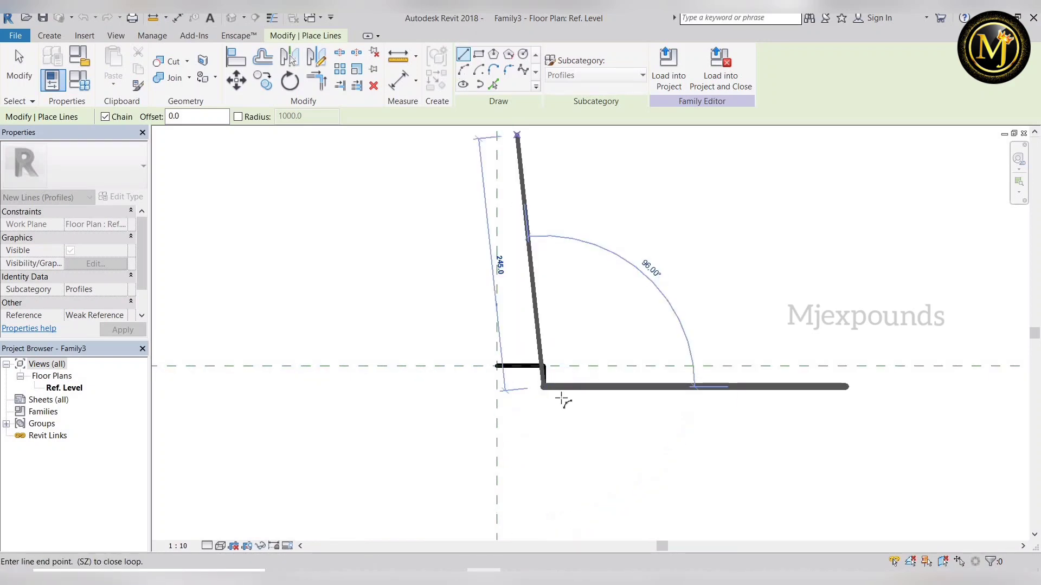
- Continue the profile with a downward-bulging arc spanning 65 mm horizontally from the end of the short vertical line
scroll(596, 399, up, 2)
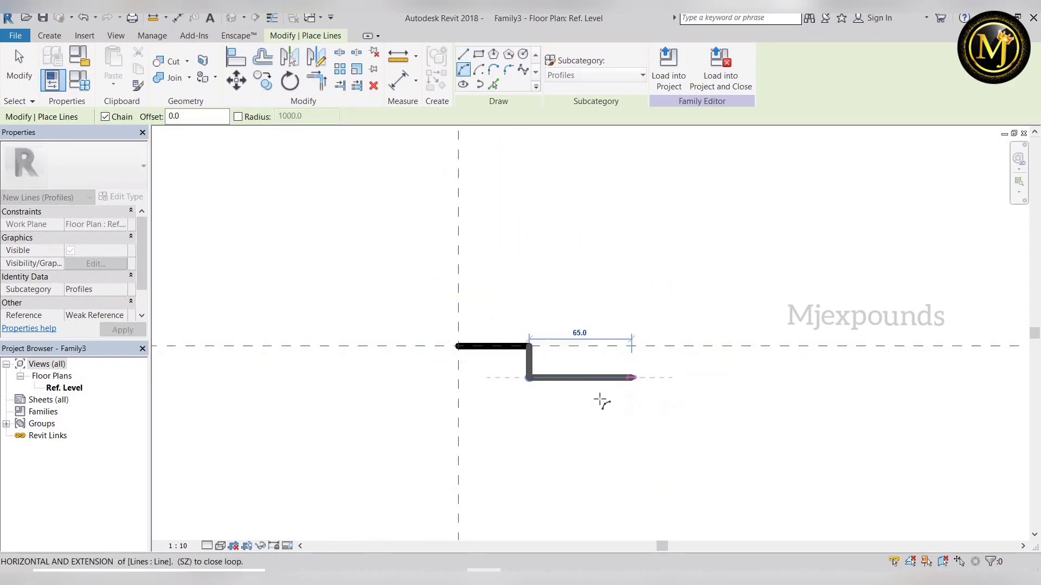
click(631, 378)
click(581, 401)
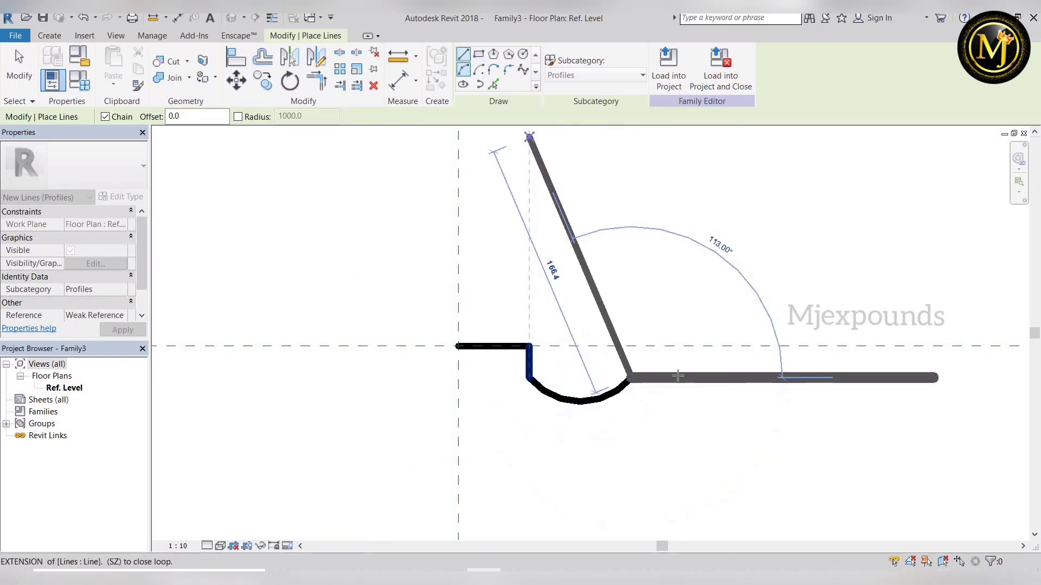
- Extend the profile with a short horizontal line, a 30 mm vertical line down and an inward-sloping line about 45 mm long
key(l)
key(i)
click(678, 378)
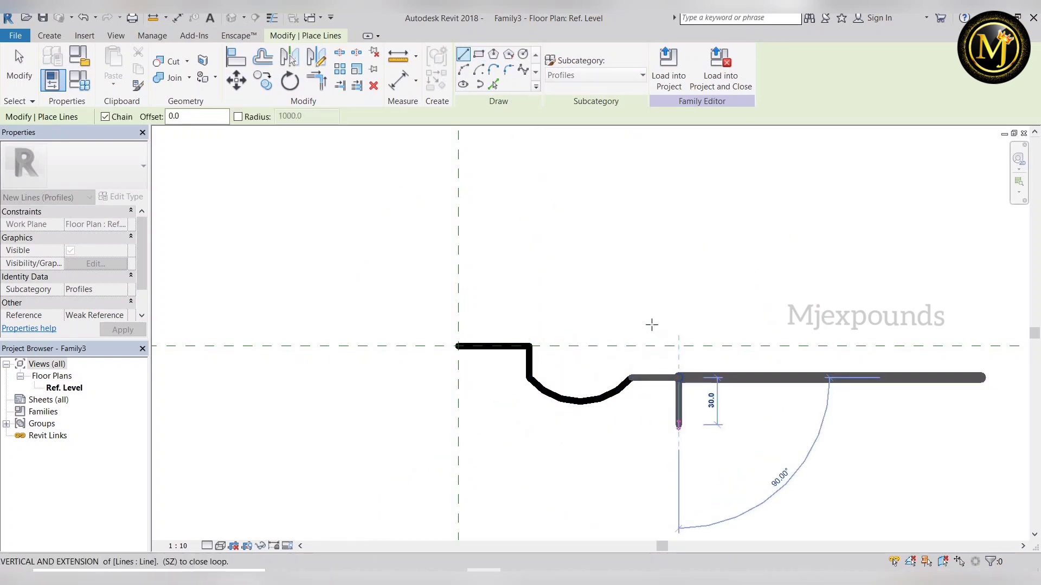
click(679, 425)
middle_drag(652, 491, 616, 349)
click(613, 347)
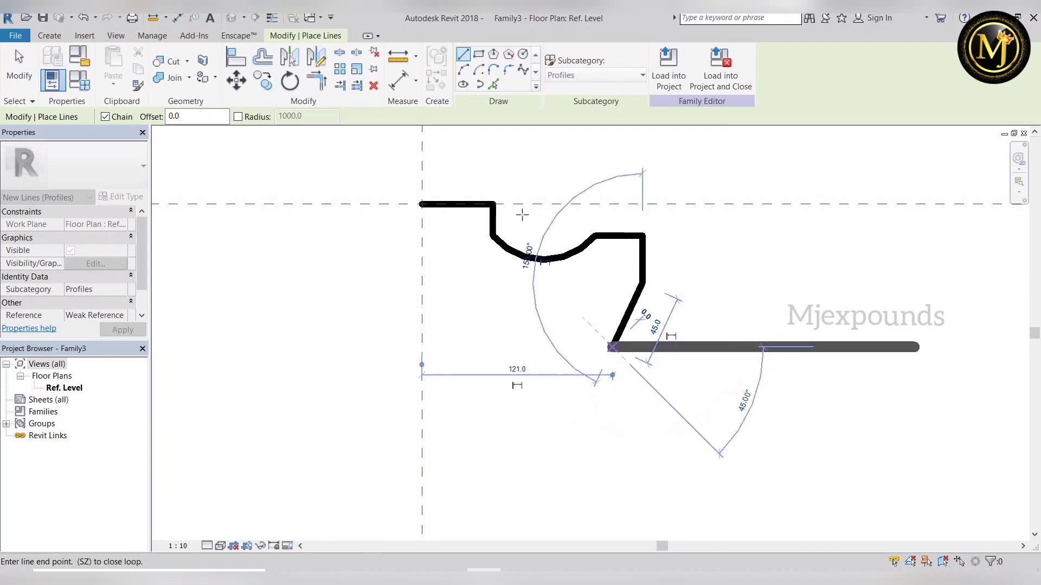
- Add a small inward-curving arc with a radius of about 18 mm below the sloping line
click(462, 71)
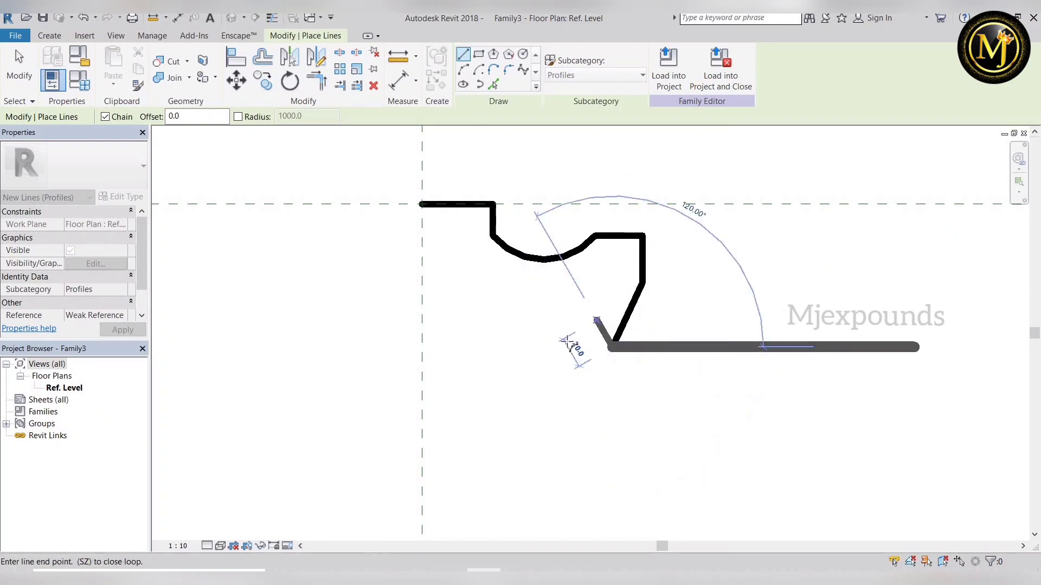
click(614, 402)
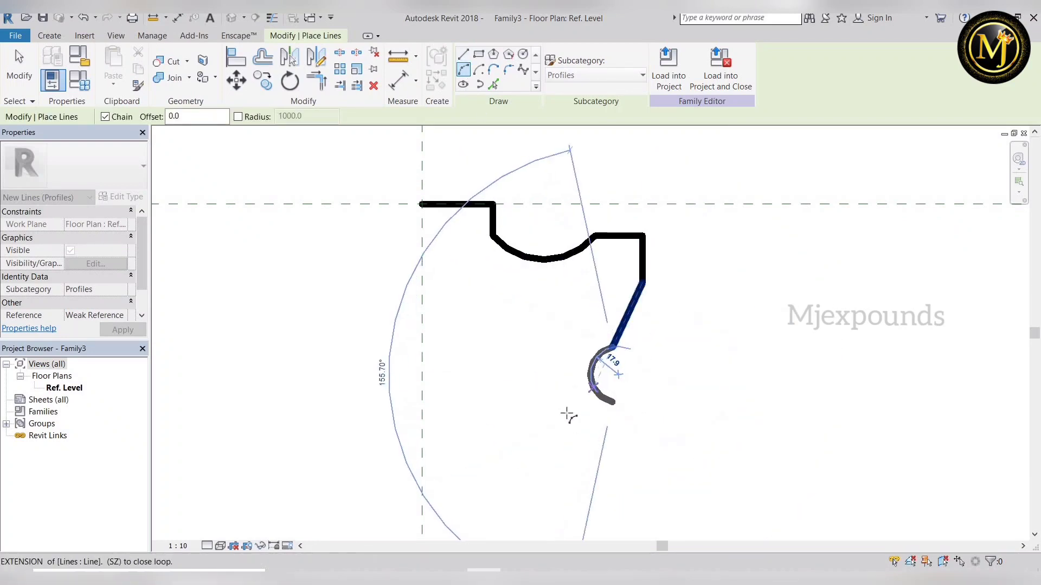
click(567, 416)
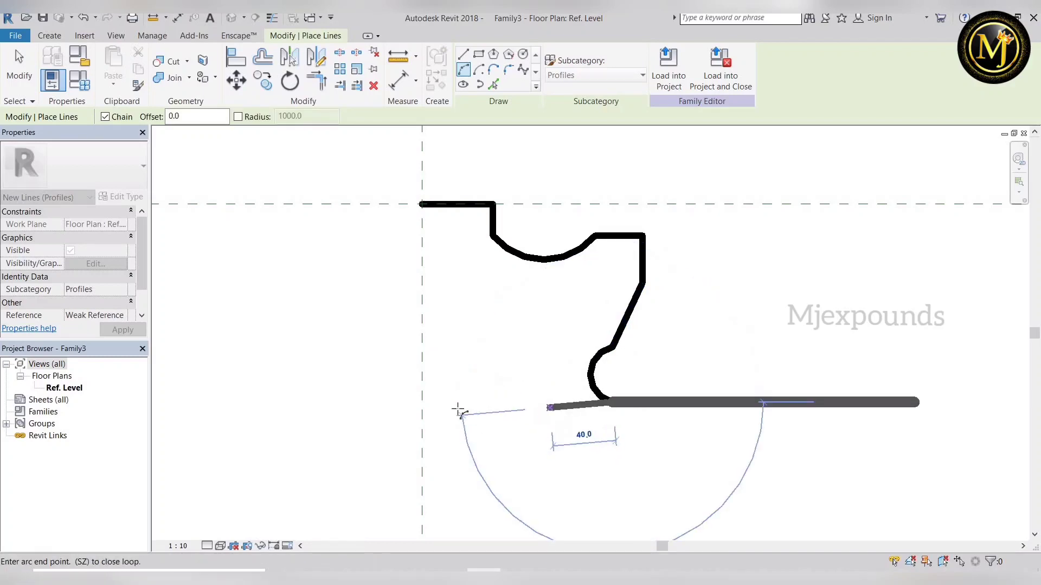
- Close the profile with a horizontal base line to the vertical reference plane and a vertical line up to the starting point
click(463, 55)
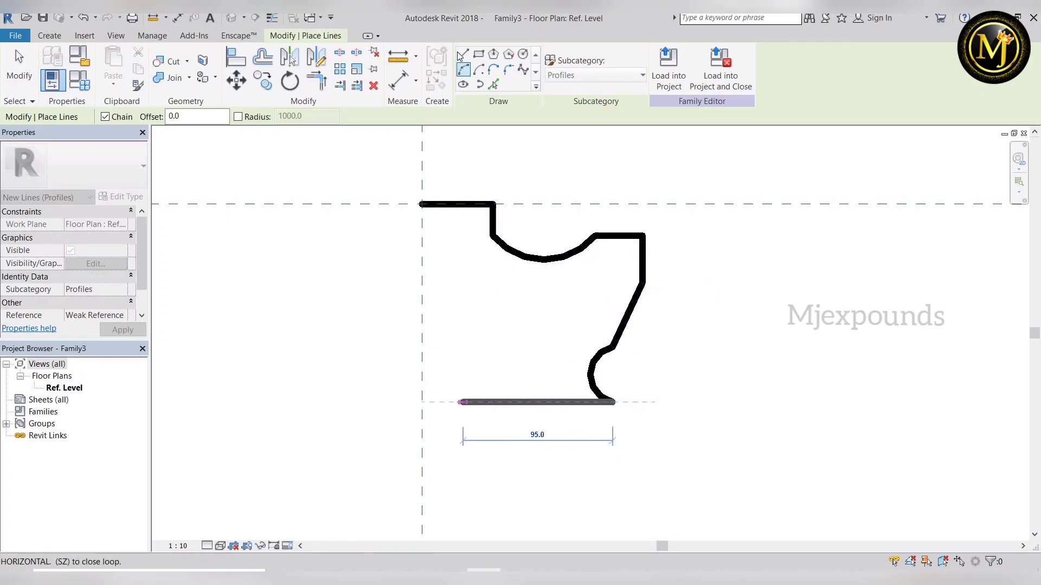
click(423, 402)
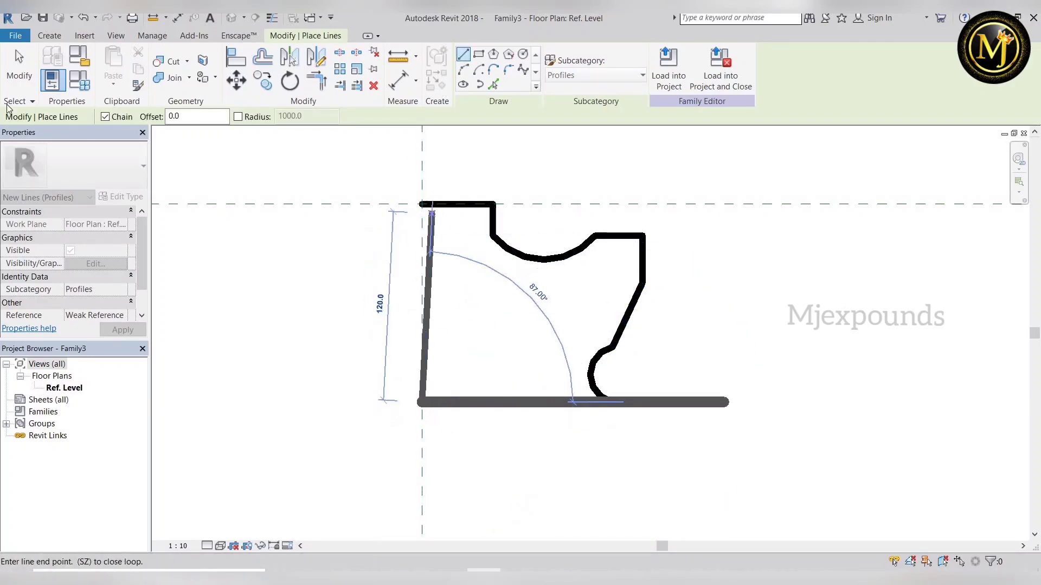
click(422, 205)
key(Escape)
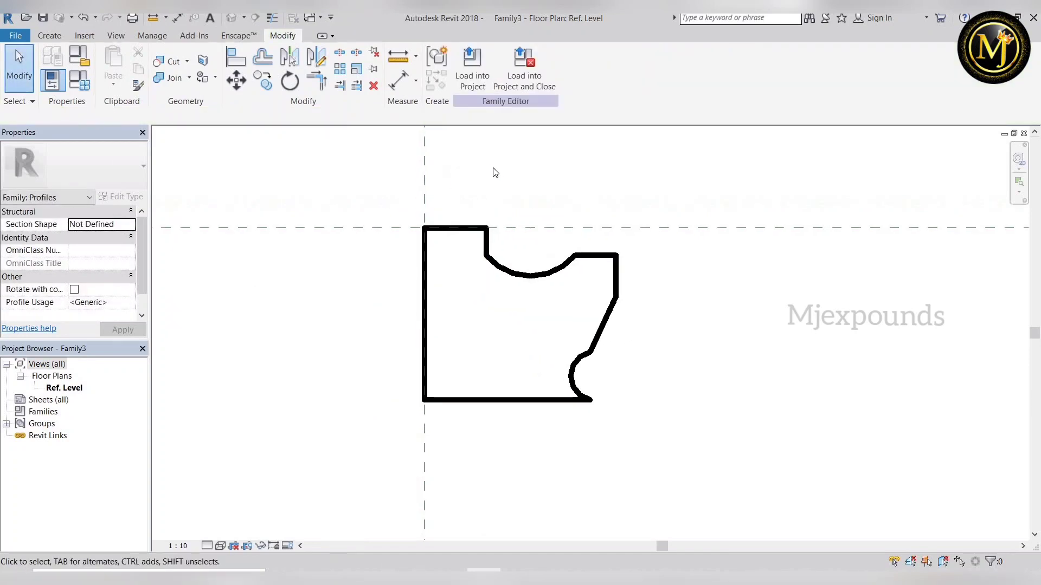
- Load the profile family into the sweep for slab.rvt project, overwriting the existing version of Family3
scroll(477, 161, down, 2)
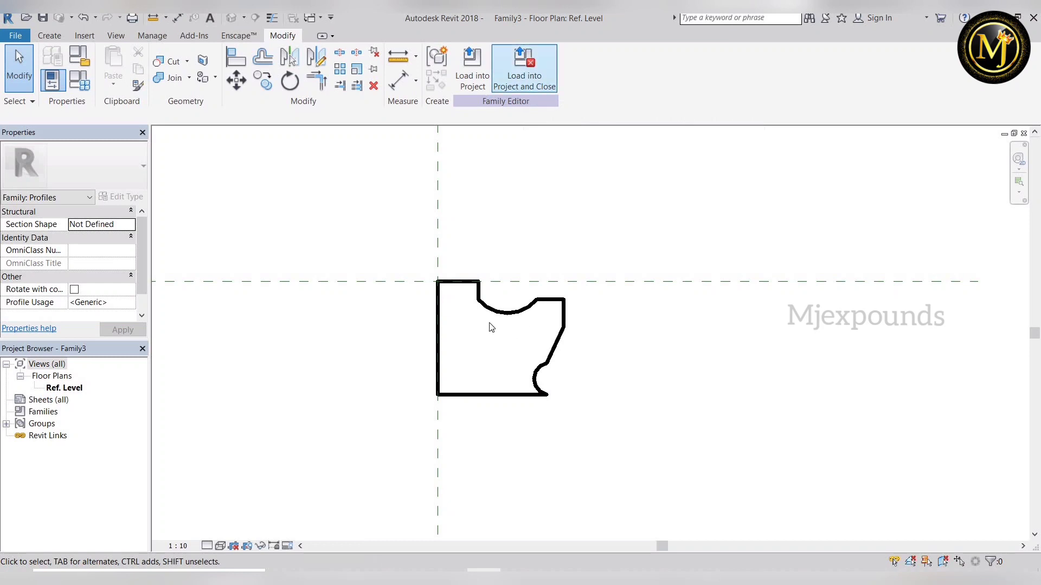
click(464, 69)
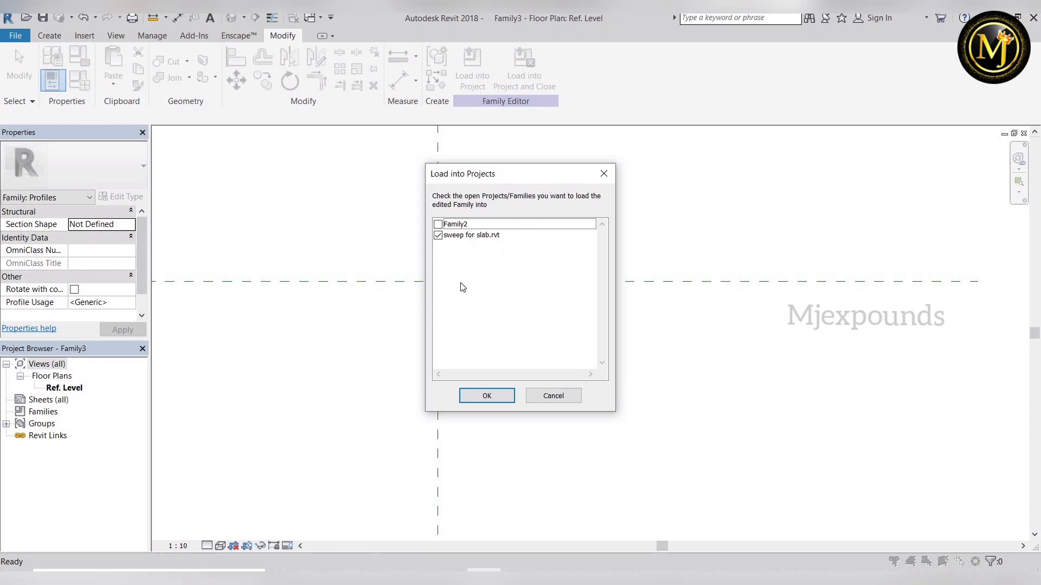
click(487, 395)
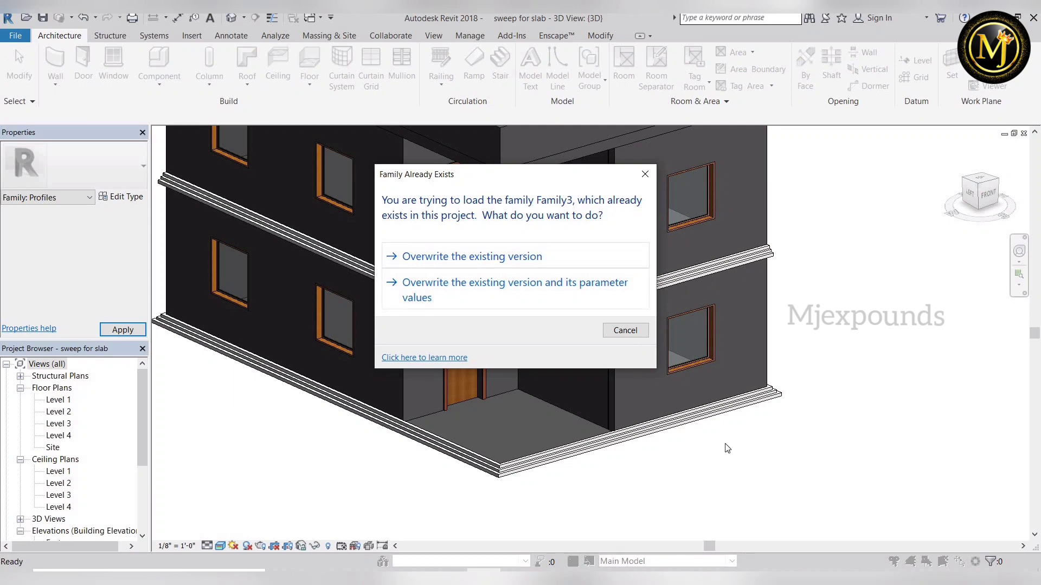
key(Return)
- Set the profile of the lowest slab edge's type, Slab Edge 2, to Family3 : Family3
scroll(706, 477, up, 2)
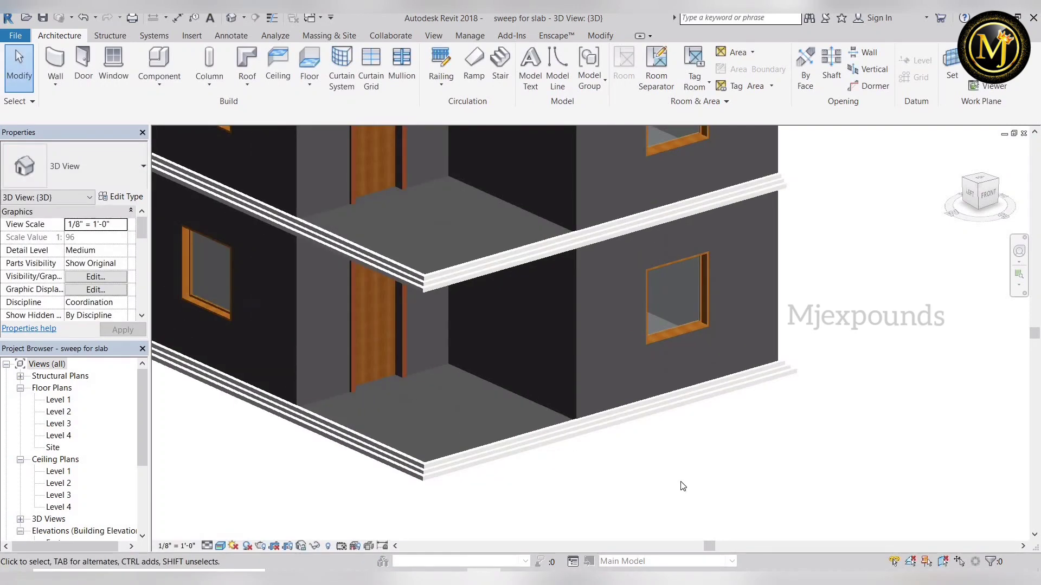
scroll(681, 482, up, 2)
click(542, 418)
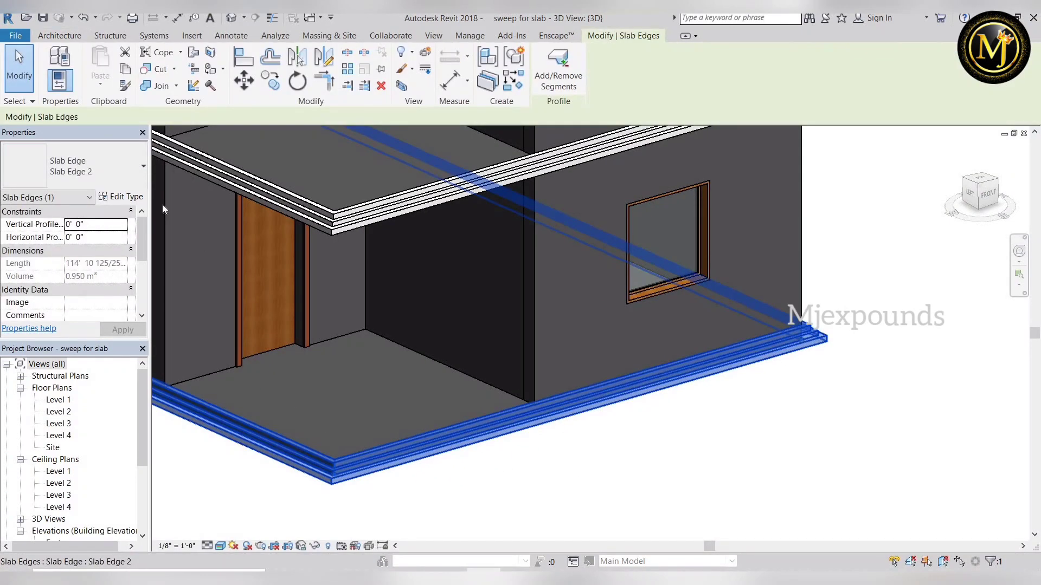
scroll(699, 450, down, 3)
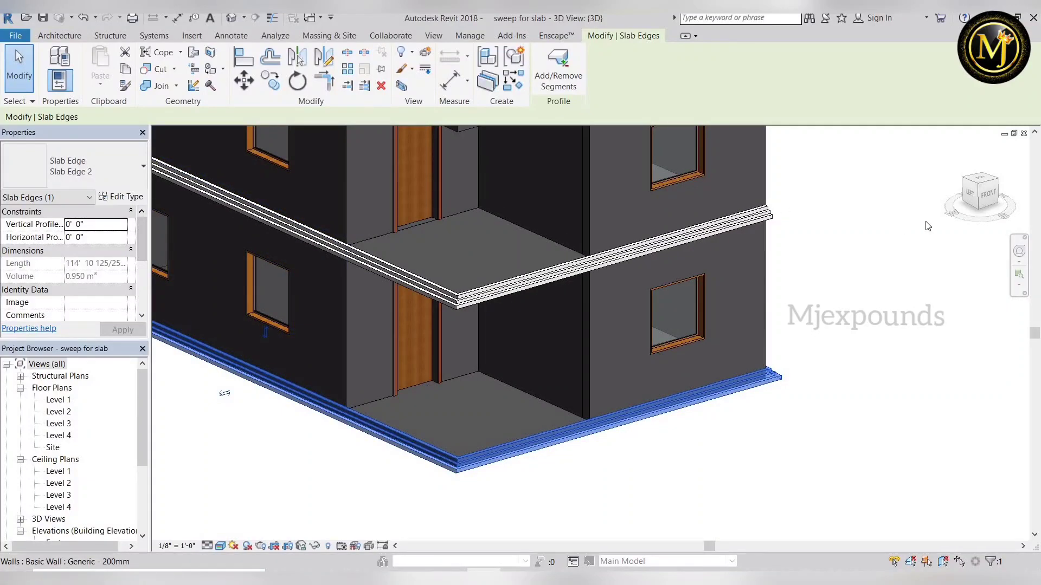
click(122, 197)
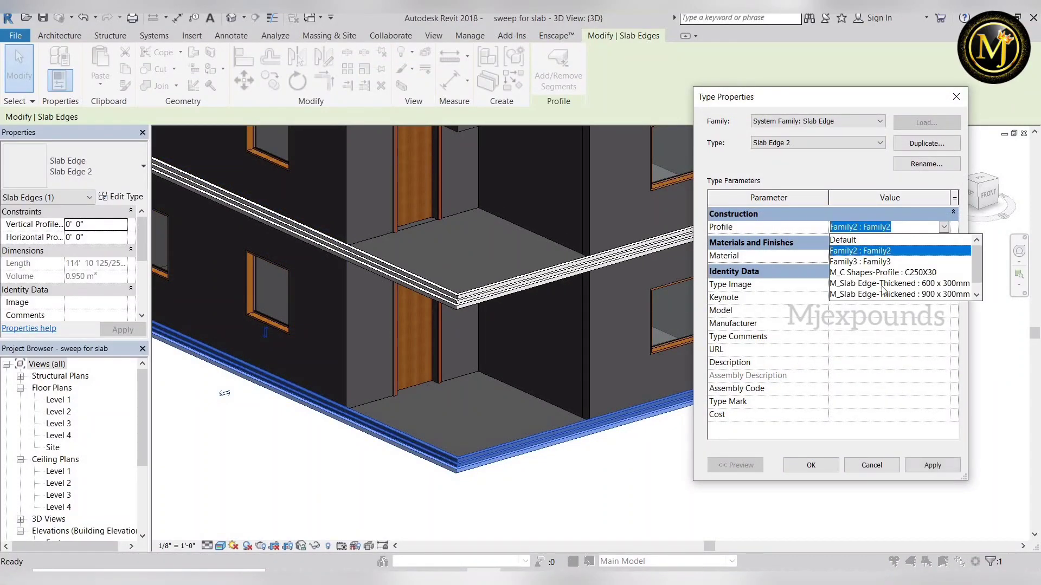
scroll(882, 297, down, 1)
scroll(855, 474, up, 1)
click(815, 467)
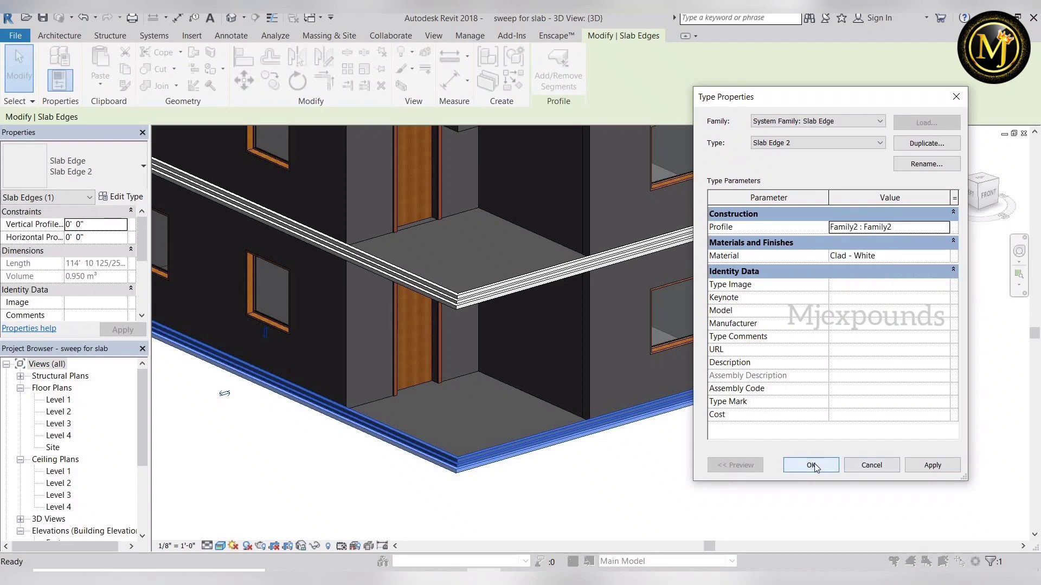
click(944, 227)
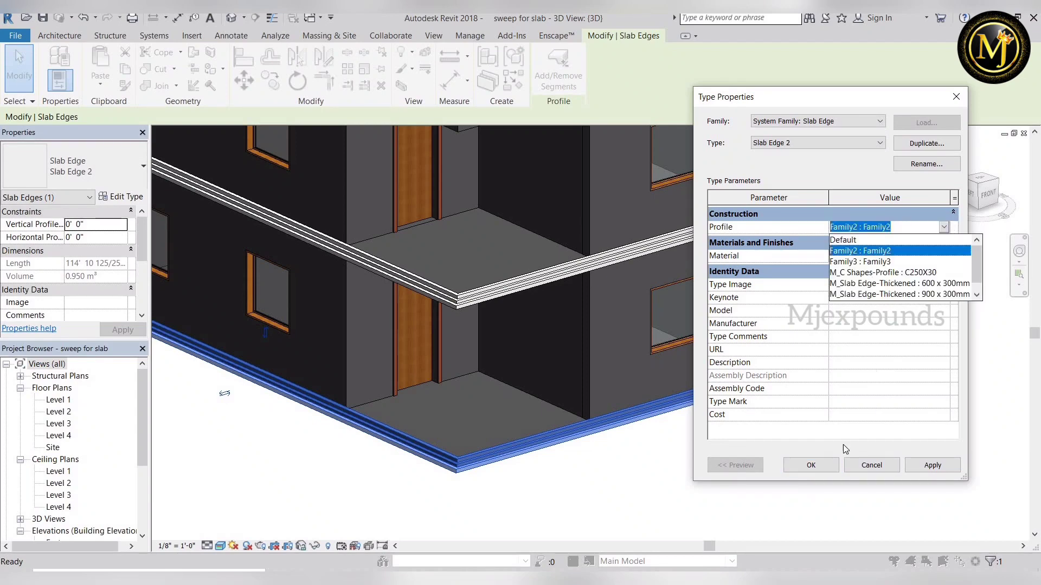
click(825, 467)
click(812, 466)
click(848, 341)
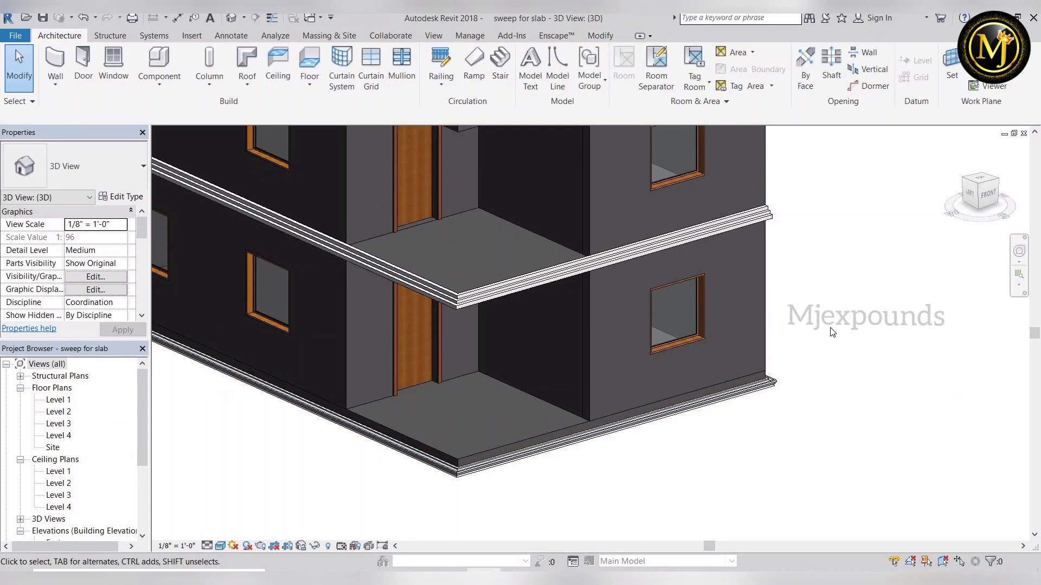
- Examine the end profile of the lowest slab edge moulding up close at the building corner
scroll(835, 401, up, 5)
shift+middle_drag(844, 386, 921, 228)
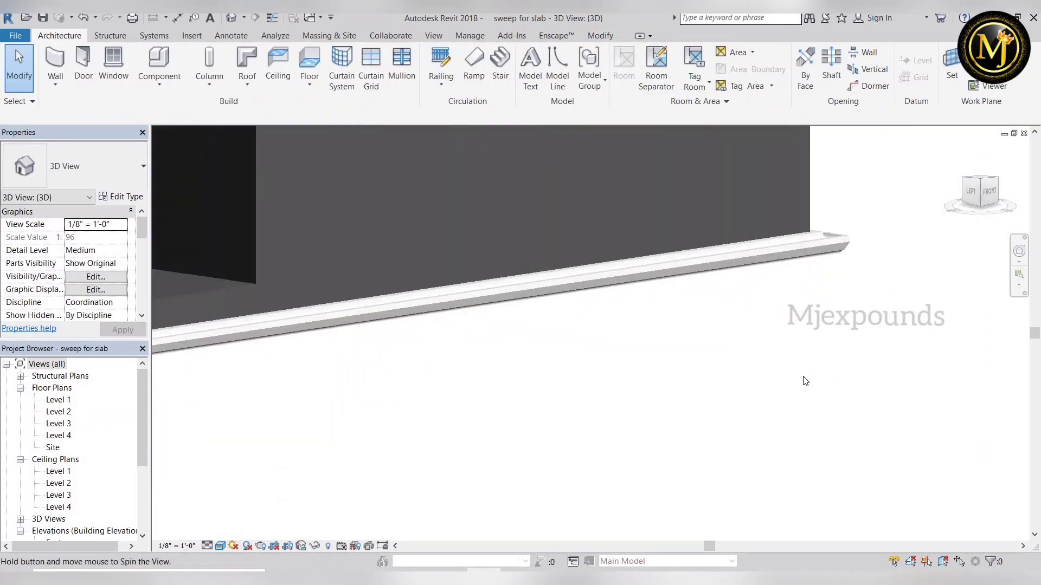
shift+middle_drag(805, 381, 734, 267)
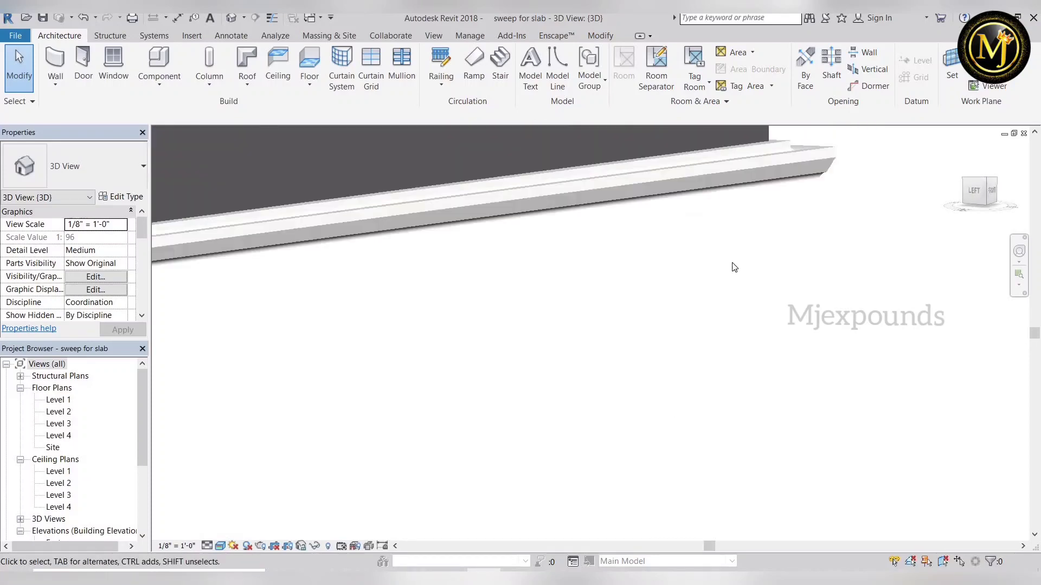
scroll(734, 268, up, 5)
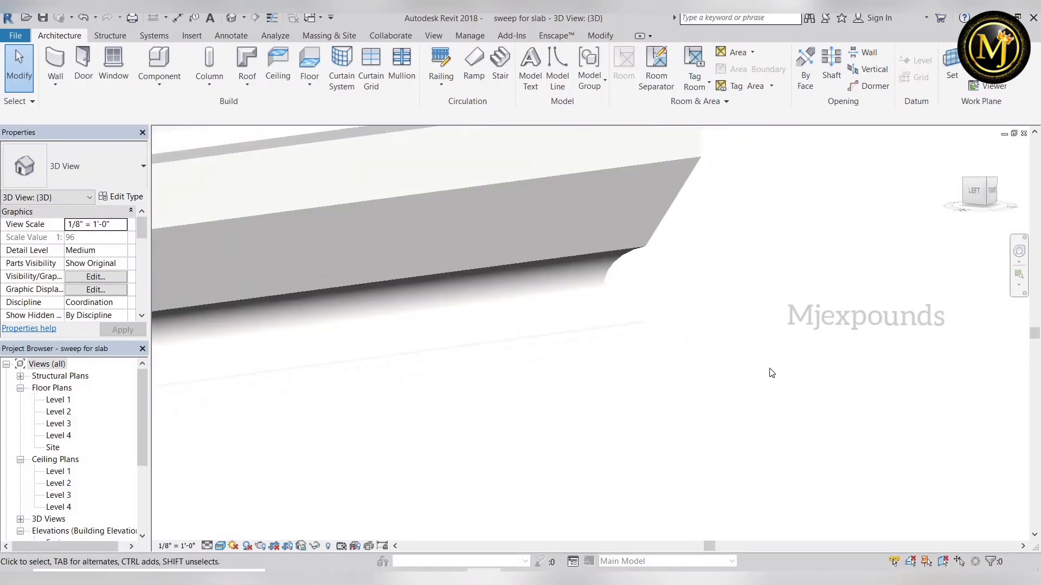
scroll(772, 373, down, 4)
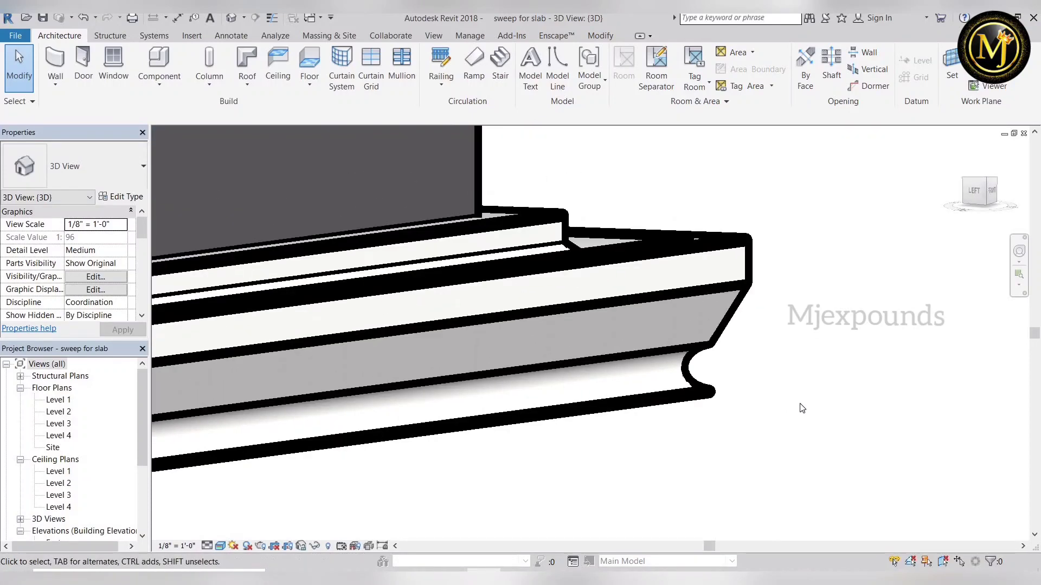
scroll(802, 415, down, 4)
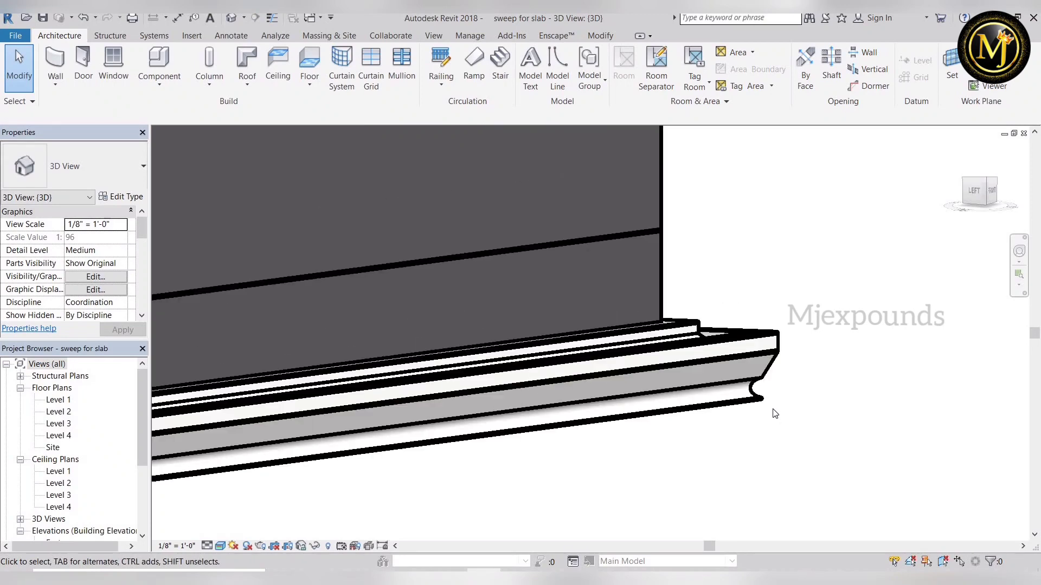
scroll(772, 406, up, 2)
scroll(770, 374, up, 2)
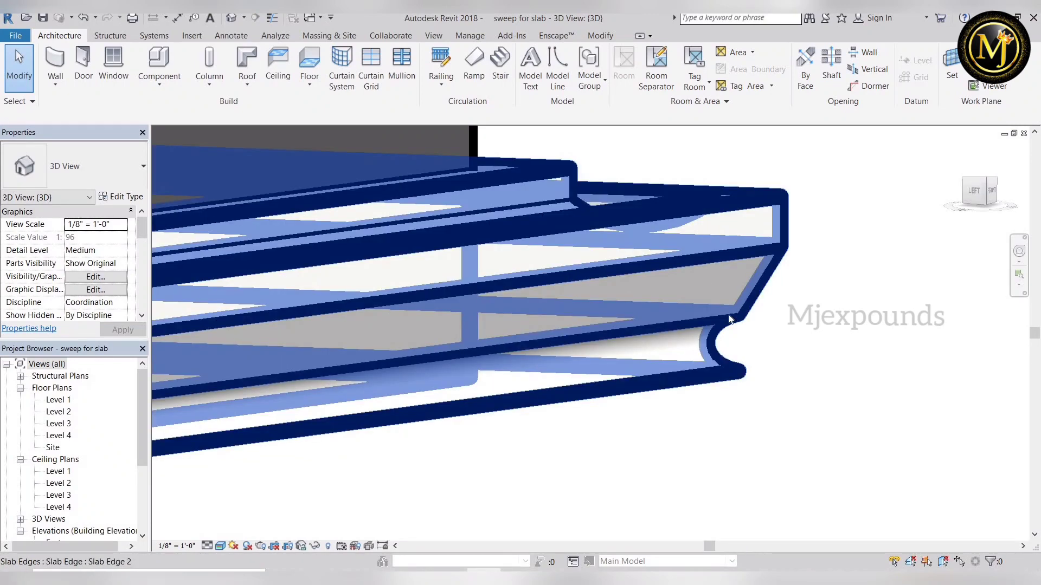
- Examine the lowest slab edge around the other sides and corners of the building
shift+middle_drag(816, 379, 680, 378)
scroll(661, 368, down, 5)
shift+middle_drag(370, 432, 304, 424)
scroll(369, 434, up, 5)
scroll(637, 414, down, 6)
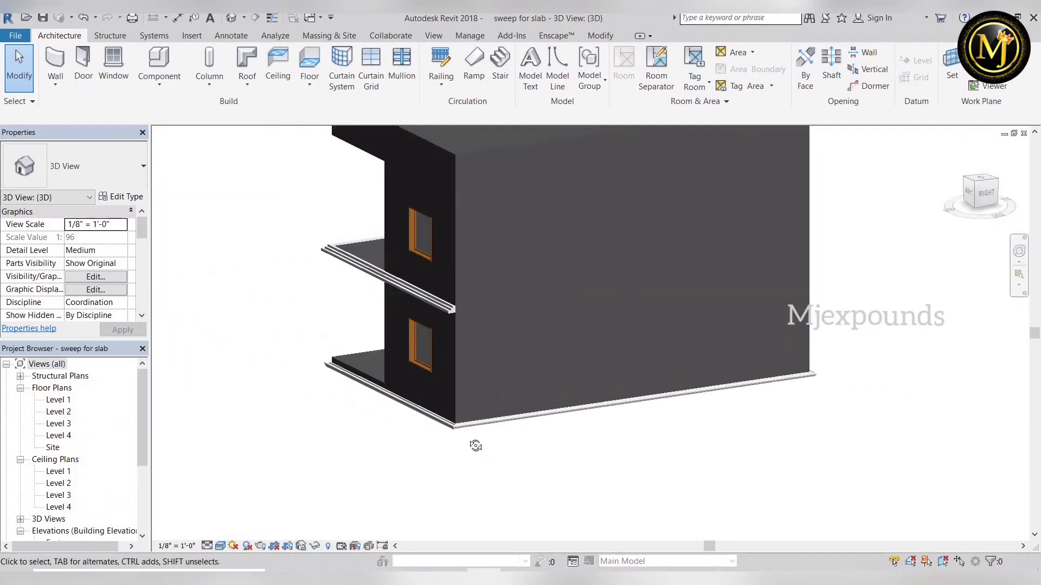
shift+middle_drag(637, 417, 640, 466)
scroll(639, 467, up, 4)
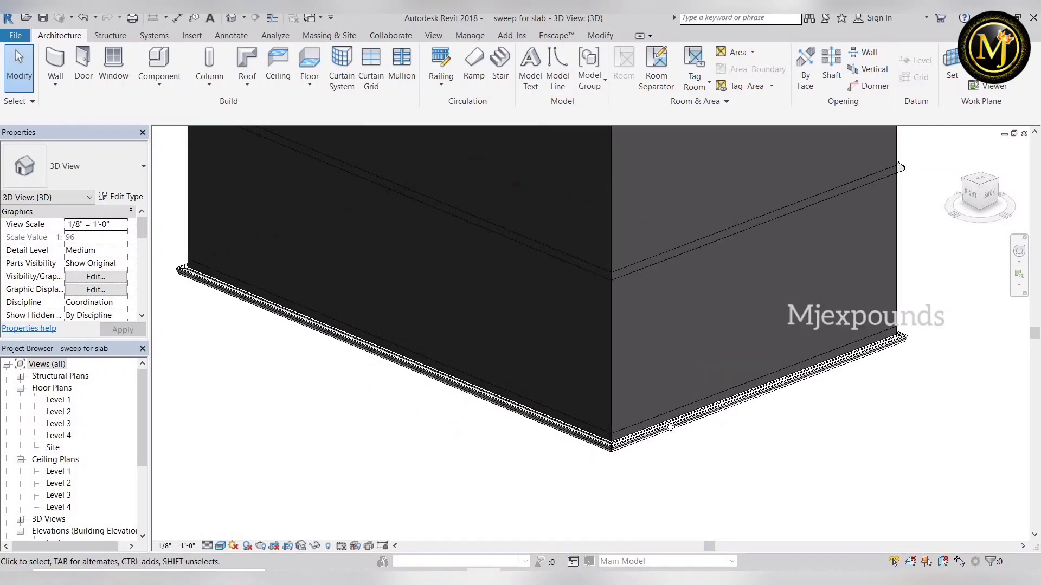
click(662, 431)
scroll(321, 414, down, 5)
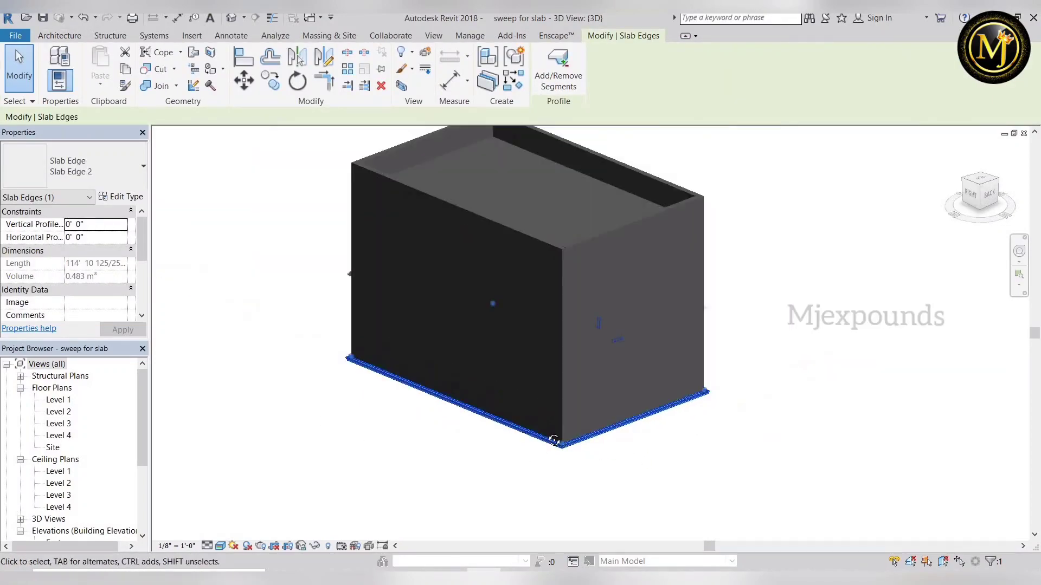
key(Escape)
shift+middle_drag(532, 405, 577, 333)
scroll(577, 328, up, 3)
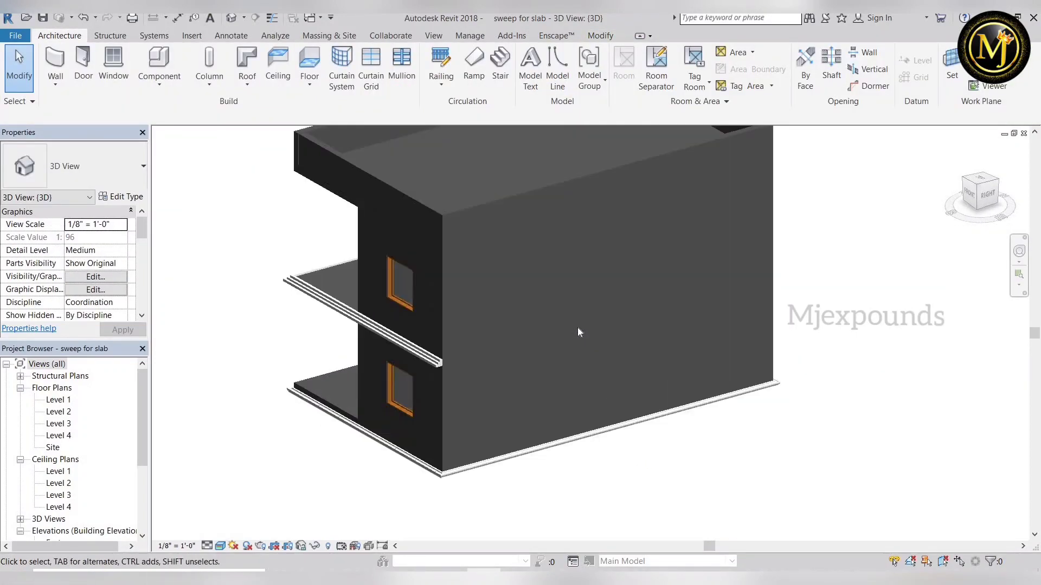
click(293, 394)
key(Escape)
scroll(313, 388, down, 1)
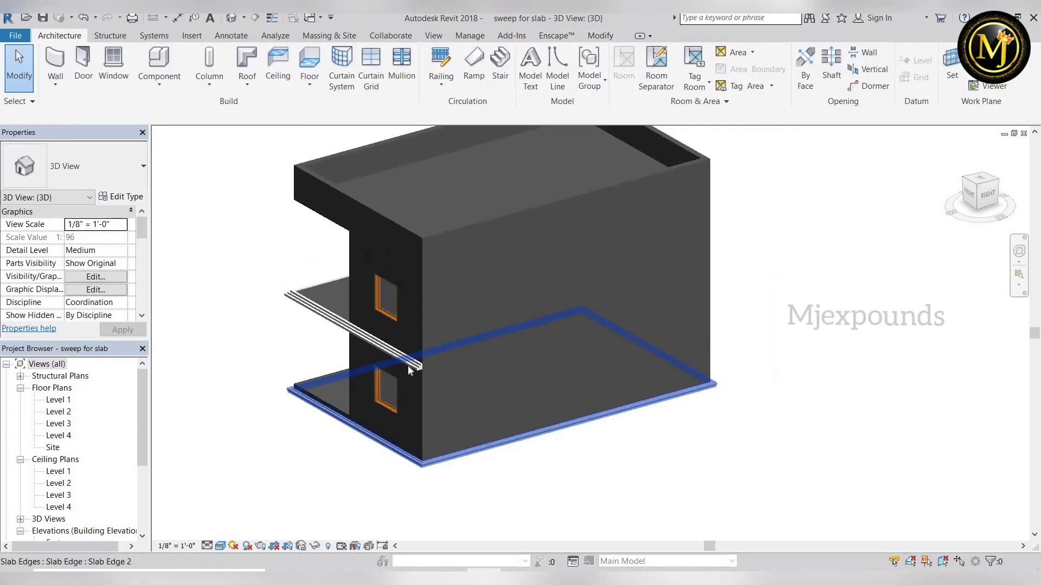
- Extend the middle floor's slab edge by adding a segment along the building's right side
shift+middle_drag(414, 367, 438, 360)
click(448, 368)
scroll(567, 339, up, 3)
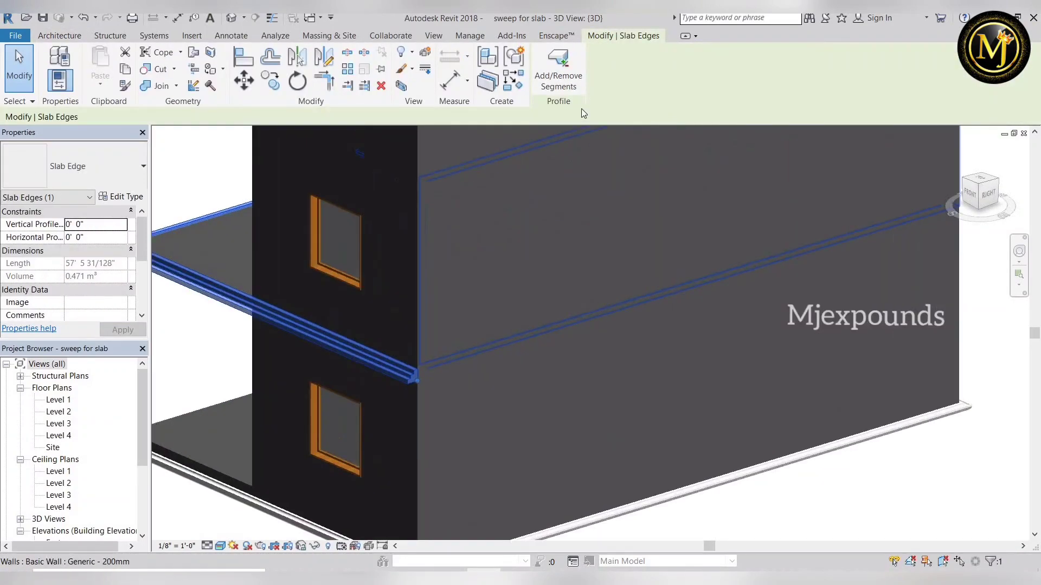
click(564, 73)
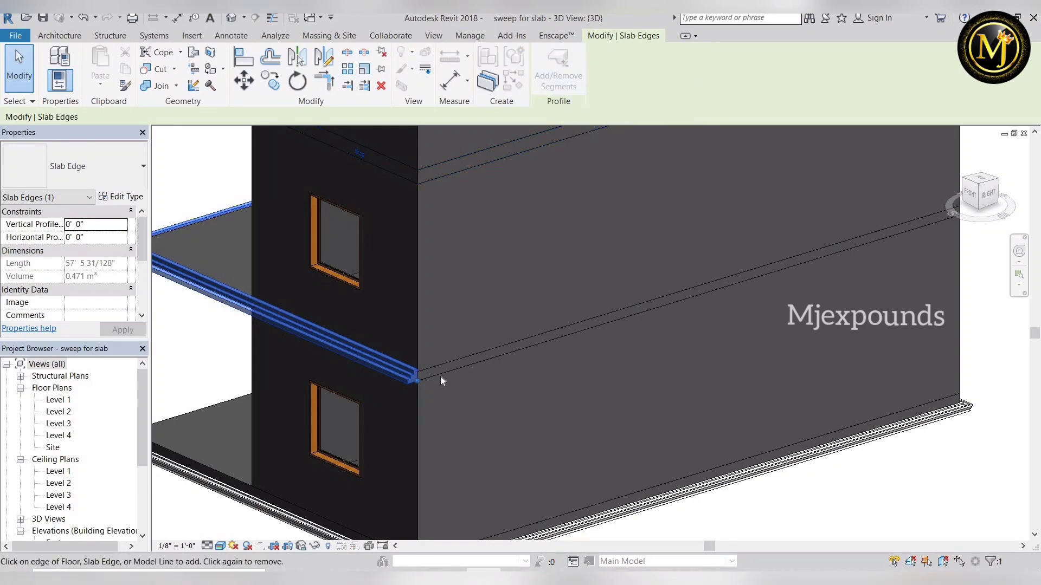
click(479, 415)
scroll(461, 418, down, 5)
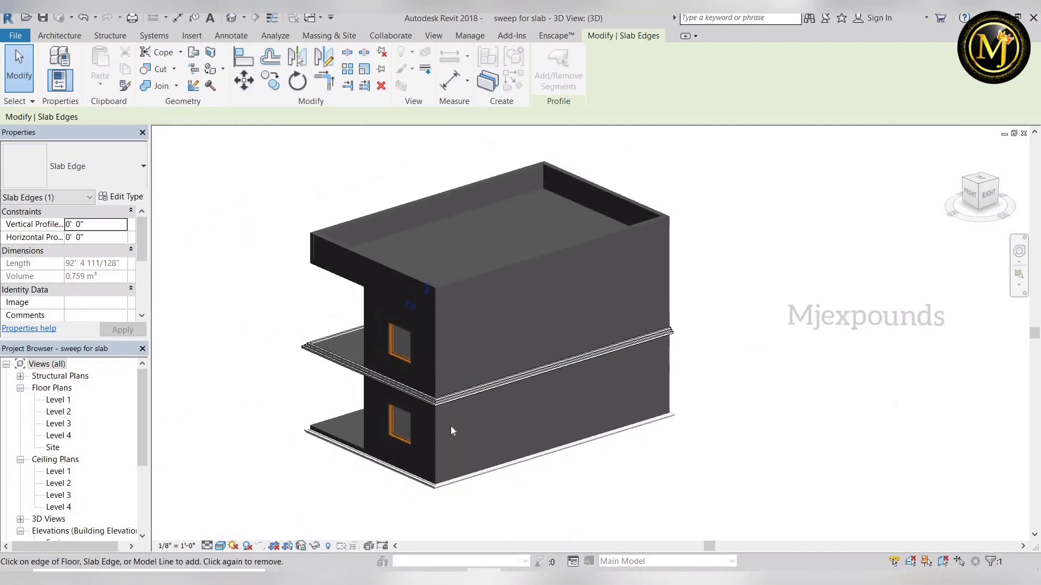
- Add the floor's back edge as another segment of the middle slab edge
shift+middle_drag(451, 426, 512, 395)
scroll(512, 389, up, 5)
click(513, 387)
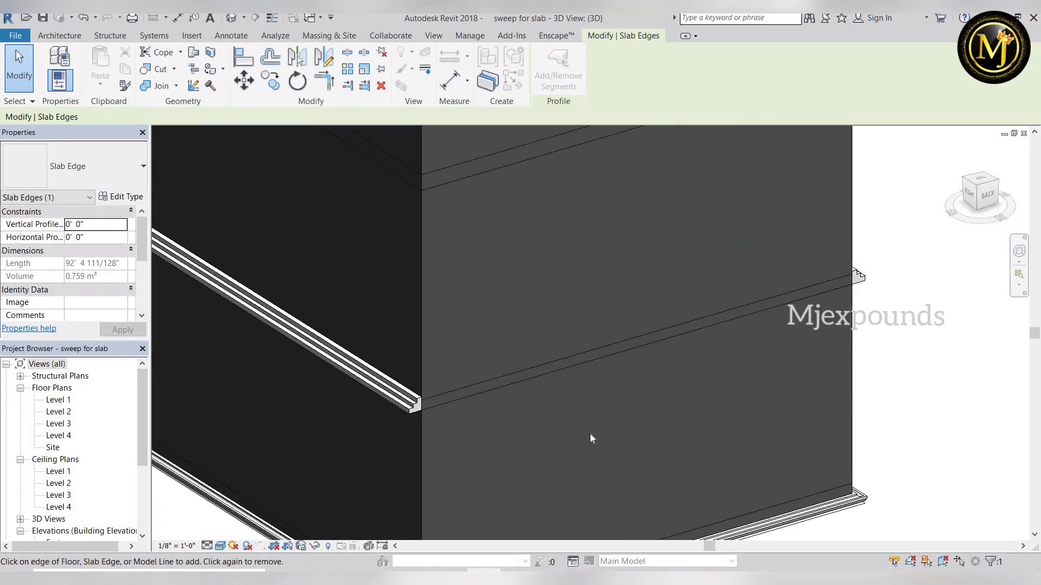
- Remove the segment along the building's left side from the middle slab edge and finish editing its segments
scroll(590, 436, down, 4)
shift+middle_drag(590, 436, 199, 268)
scroll(199, 269, up, 3)
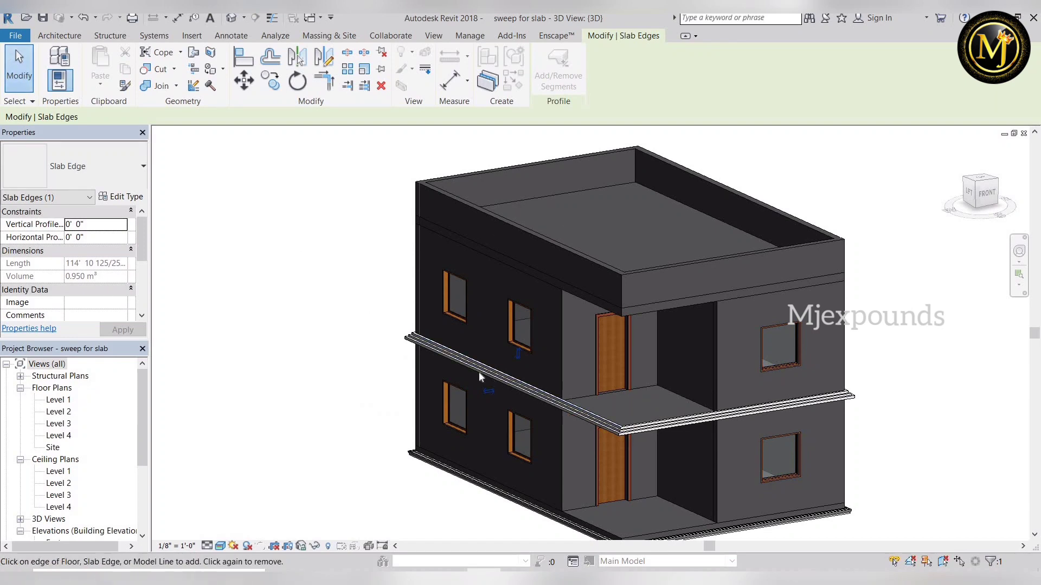
click(559, 409)
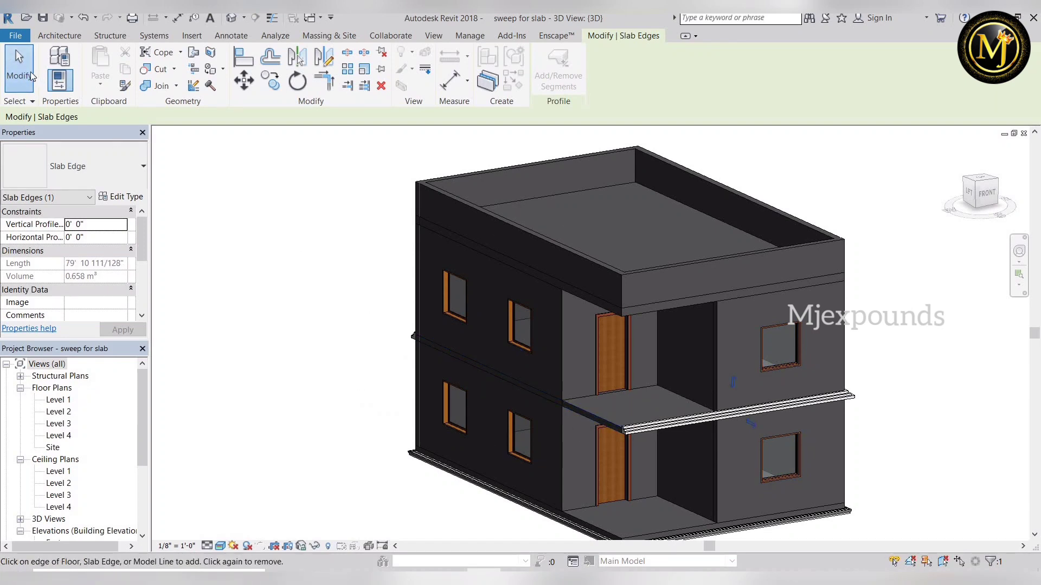
click(364, 370)
scroll(623, 409, down, 2)
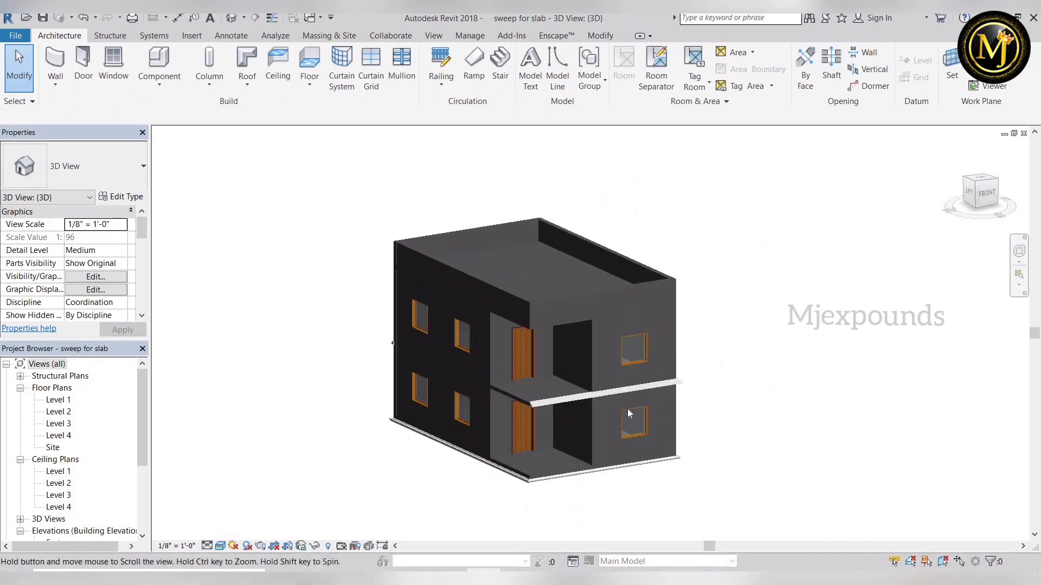
- Restore the left-side segment of the middle slab edge and end the segment editing
shift+middle_drag(626, 409, 627, 405)
scroll(627, 405, up, 1)
click(513, 314)
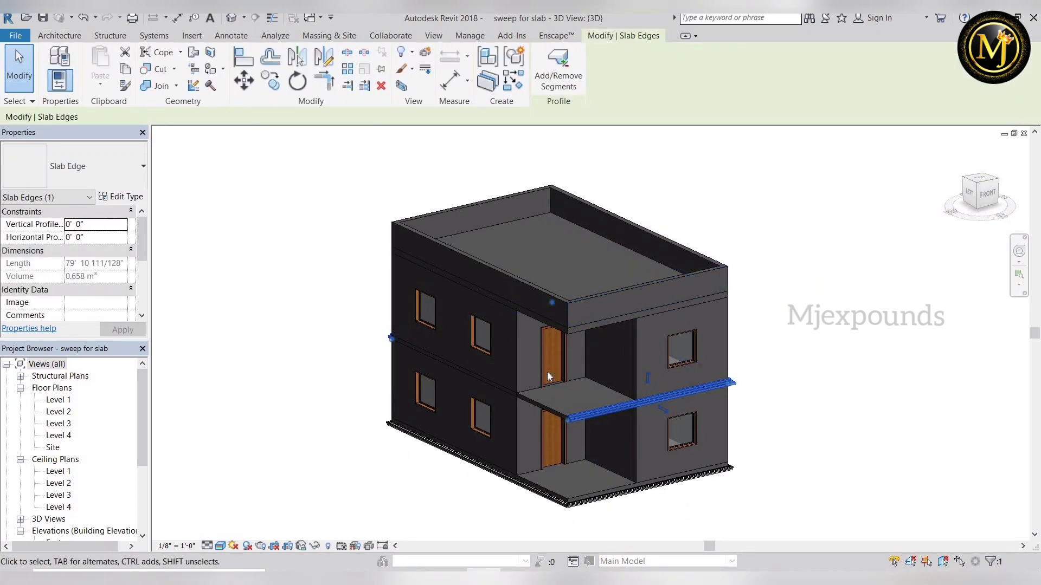
scroll(512, 362, up, 3)
click(512, 362)
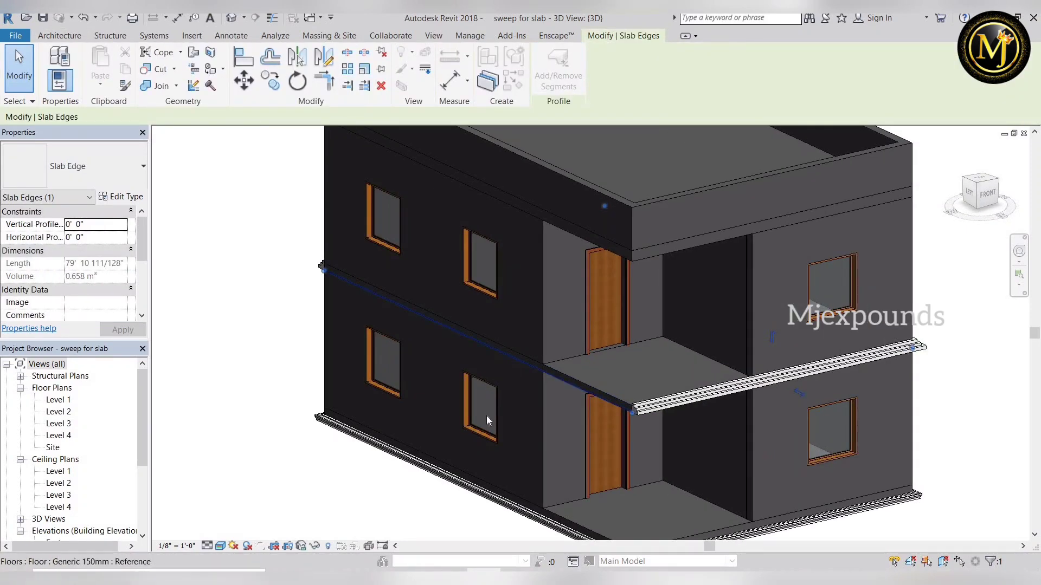
click(15, 64)
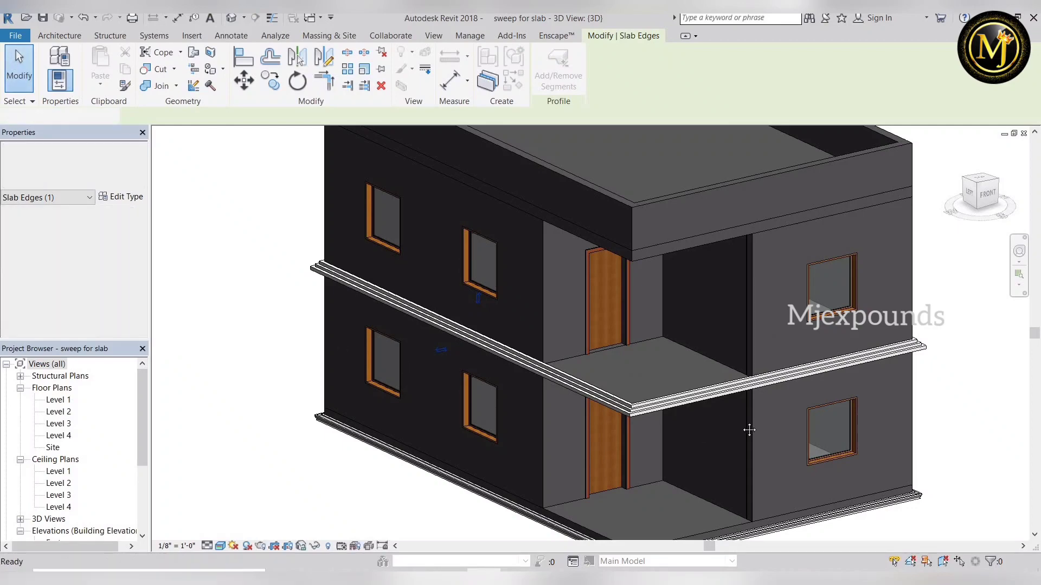
- Examine the mouldings on both floor levels along the building's front and left sides
scroll(751, 428, down, 3)
shift+middle_drag(714, 428, 754, 406)
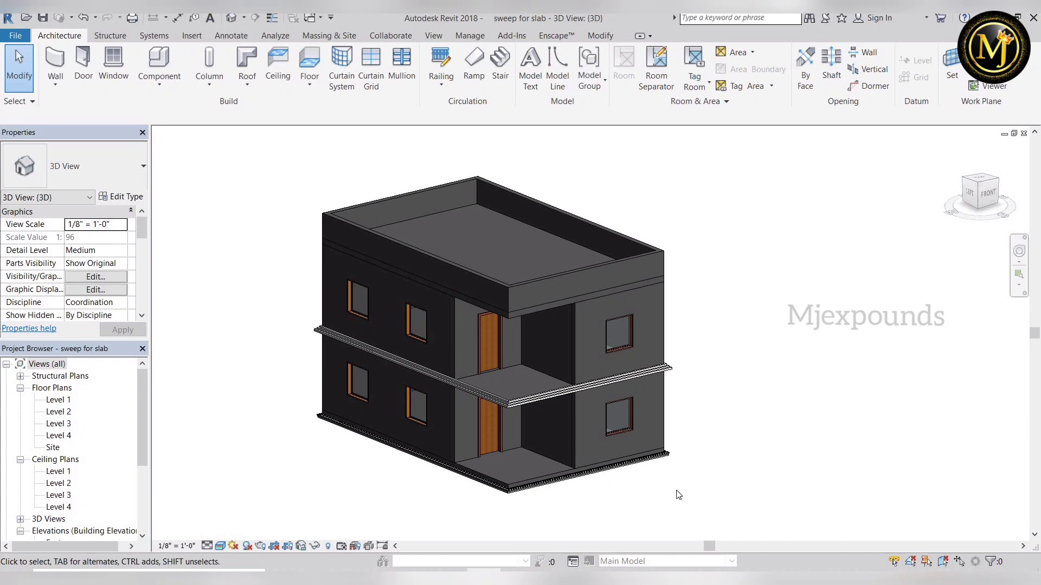
scroll(626, 411, up, 3)
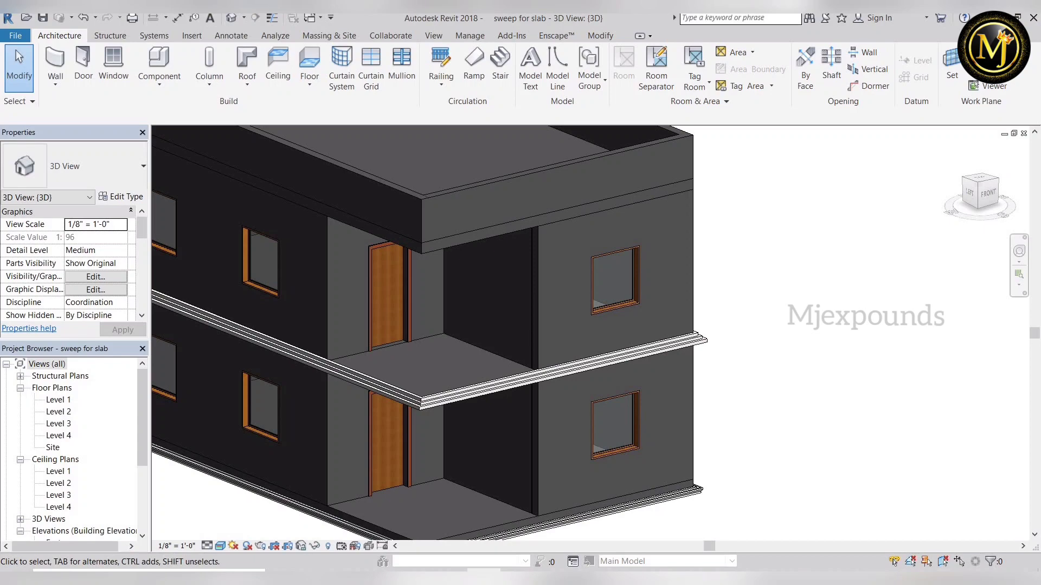
- Switch to Photos to review the sweep profile shapes and the house facade image, and return to the Revit model
click(379, 488)
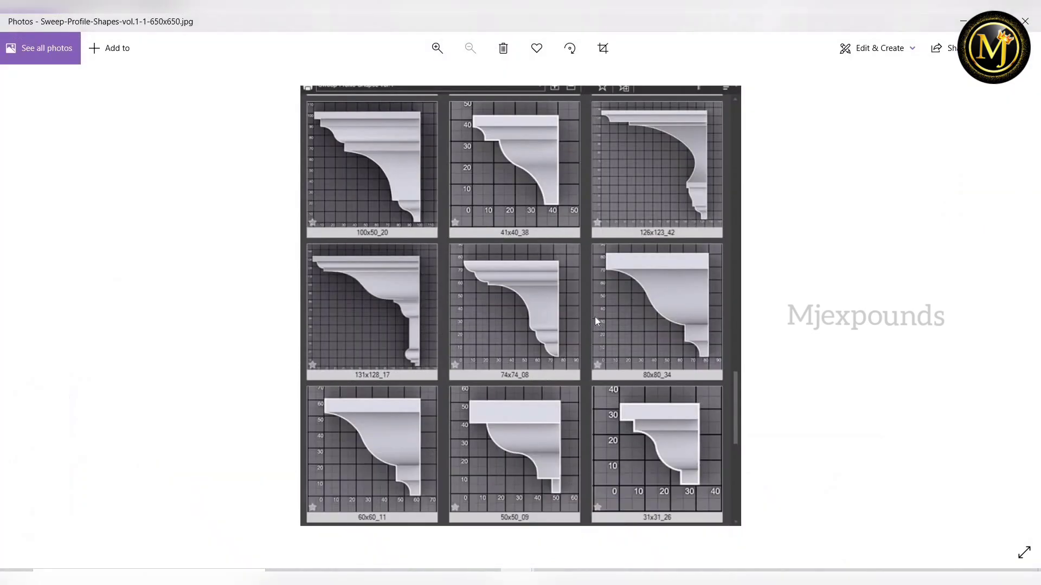
scroll(309, 172, up, 1)
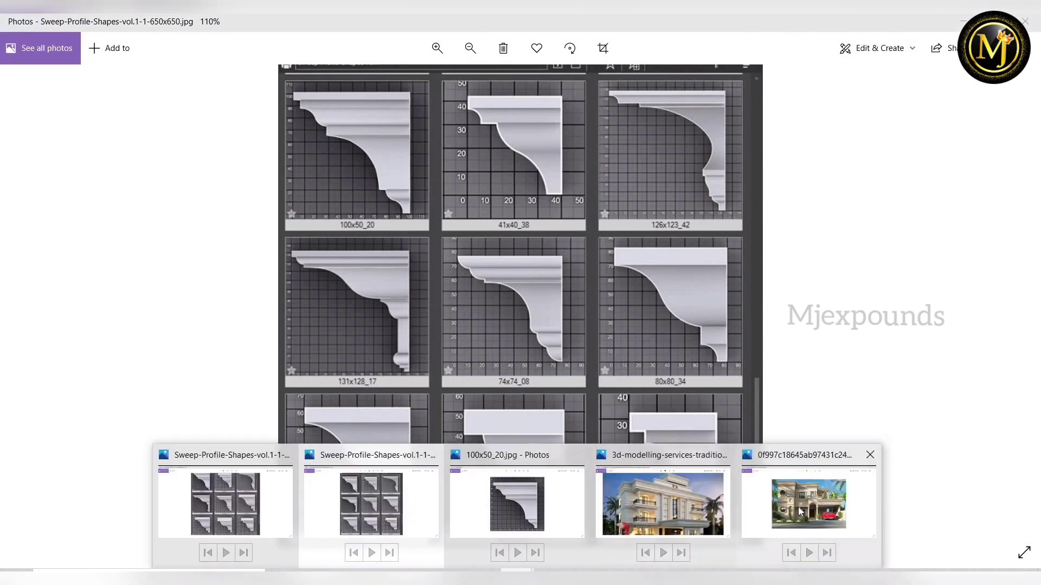
click(801, 512)
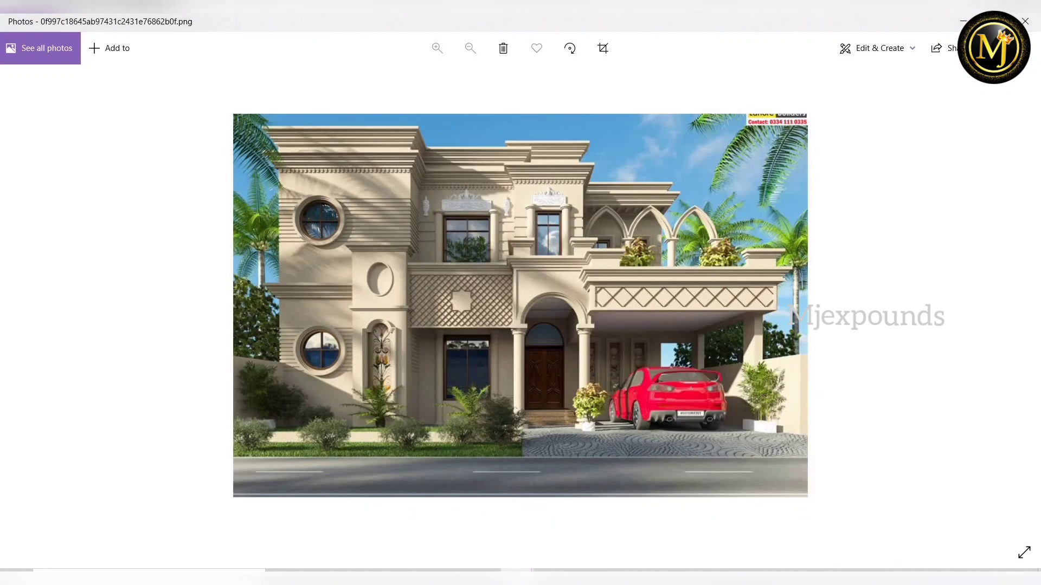
click(484, 579)
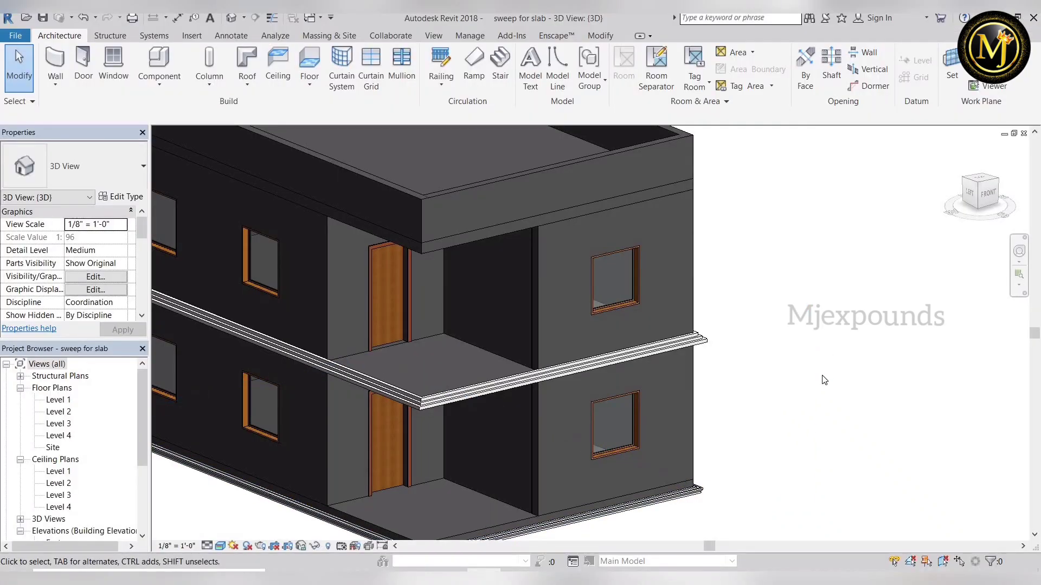
scroll(822, 376, down, 3)
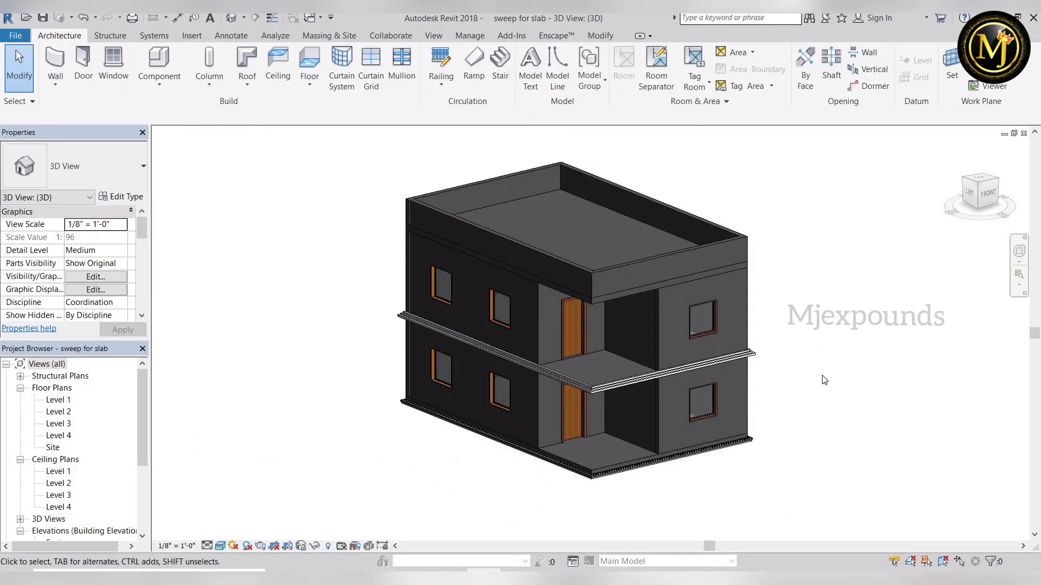